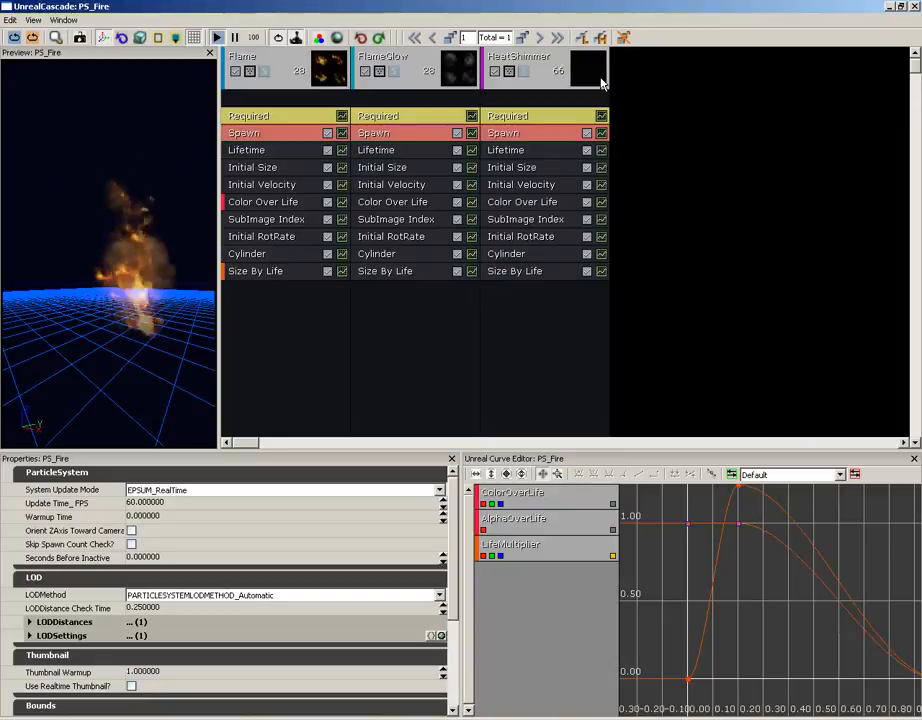
# Add a new particle sprite emitter beside HeatShimmer and rename it Smoke.
pyautogui.rightClick(660, 97)
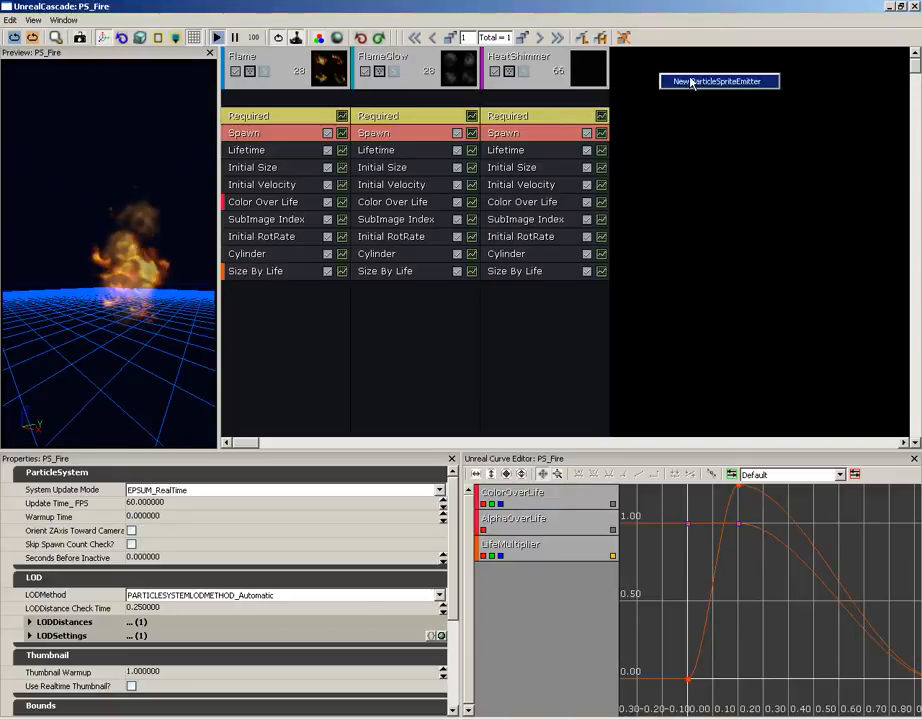
pyautogui.click(754, 84)
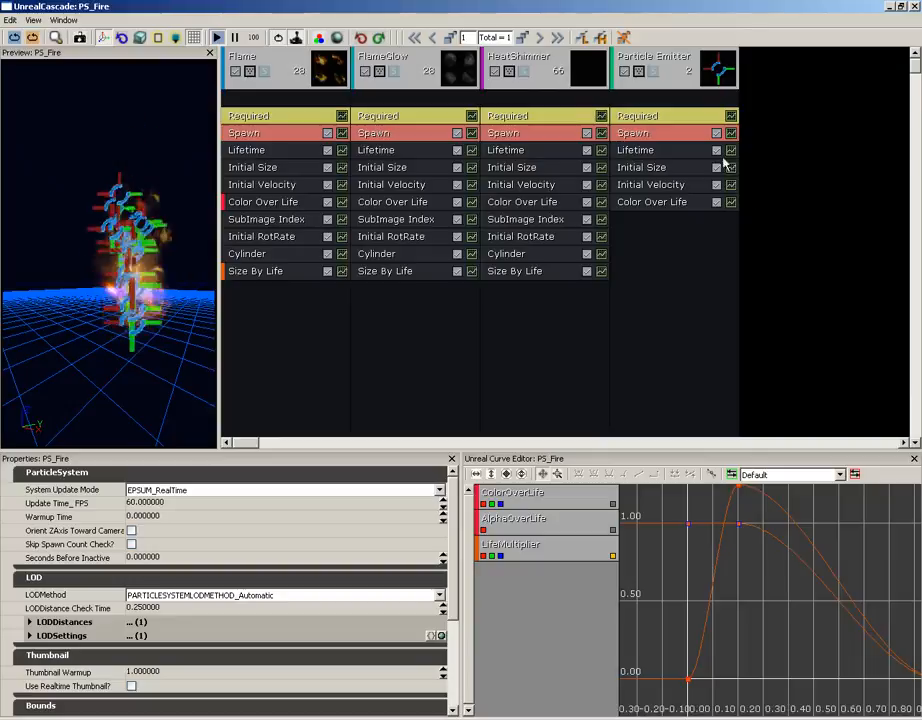
pyautogui.moveTo(165, 252); pyautogui.dragTo(70, 256)
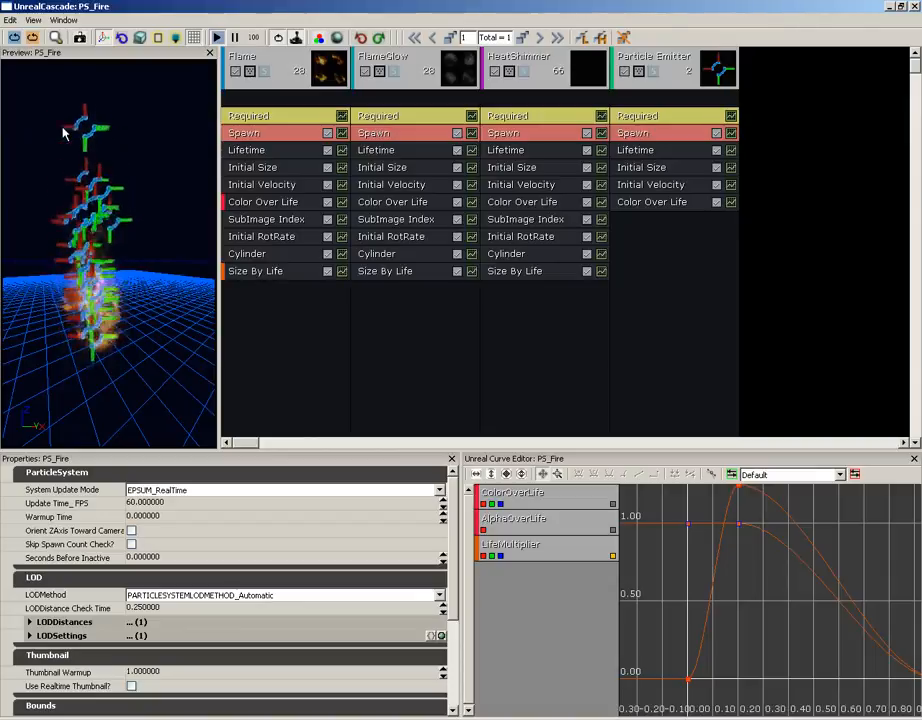
pyautogui.click(663, 88)
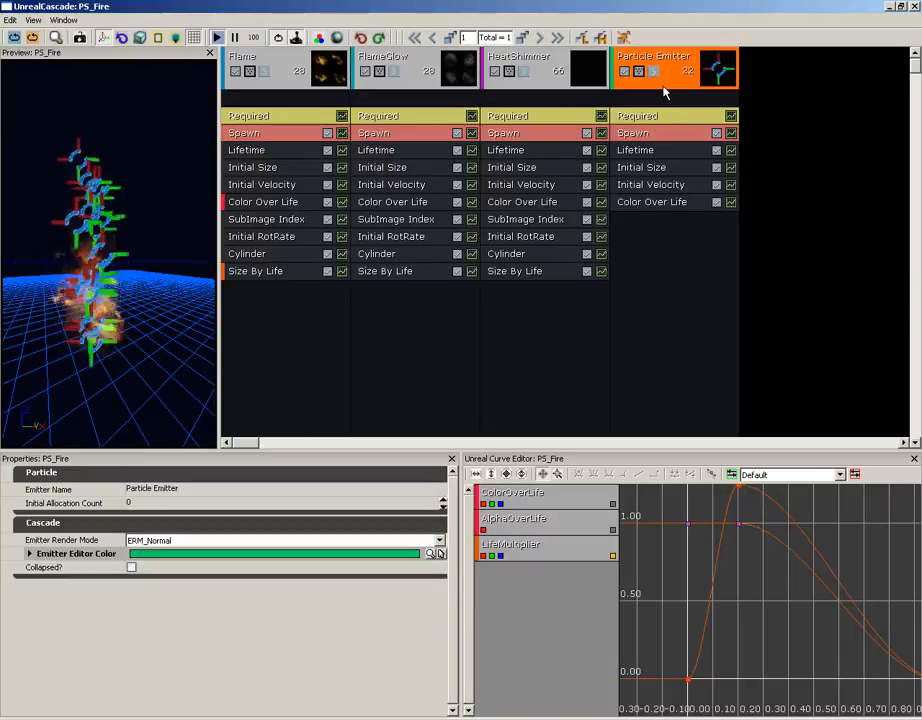
pyautogui.rightClick(664, 69)
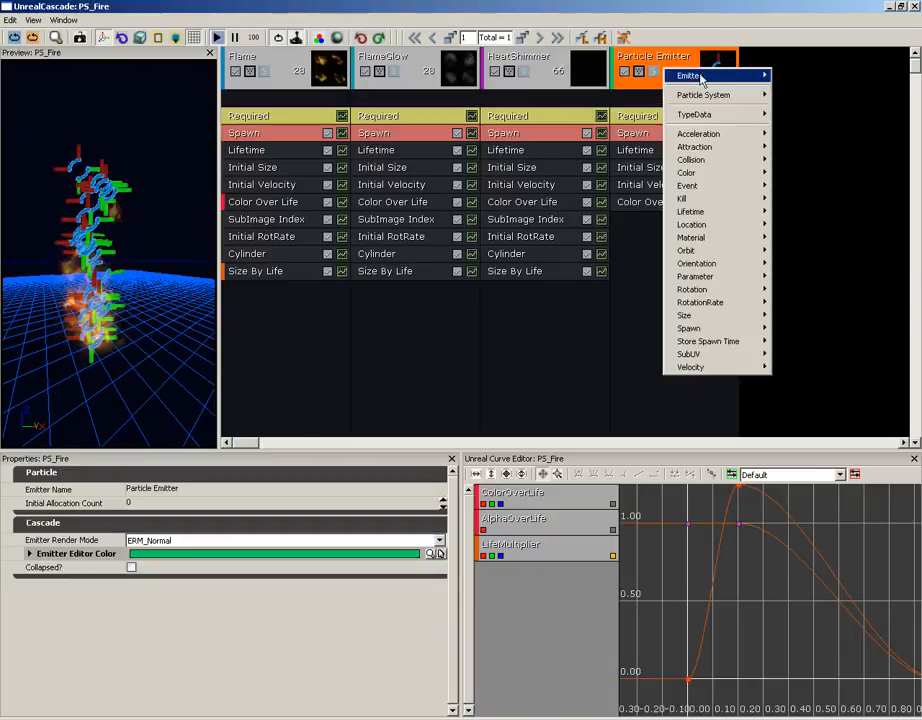
pyautogui.moveTo(701, 77)
pyautogui.click(822, 77)
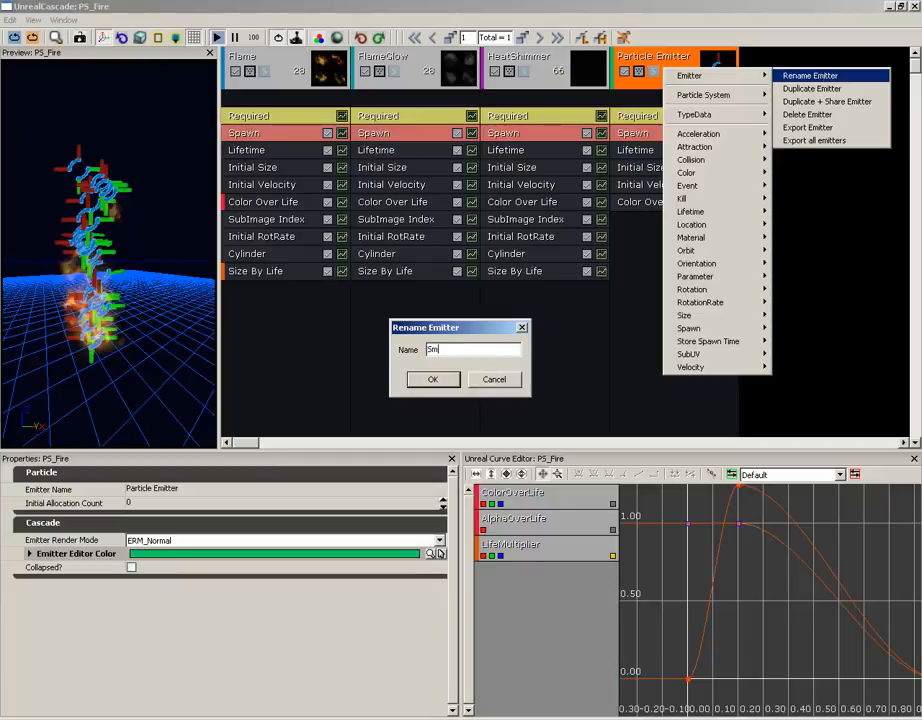
pyautogui.write('Smoke')
pyautogui.press('Return')
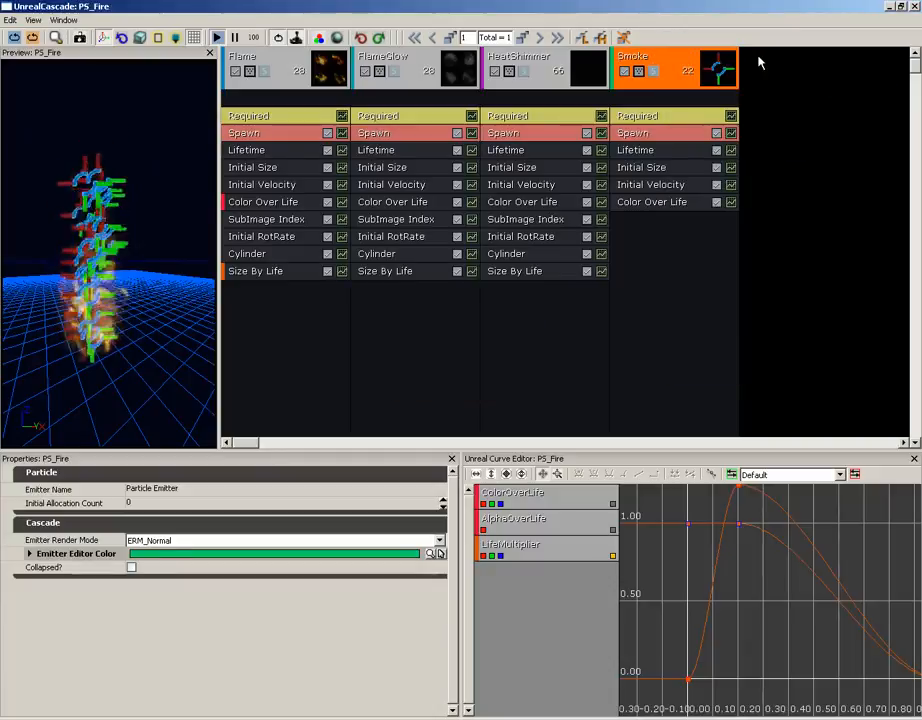
# Assign the M_Smoke material from the ParticleDemo package to the Smoke emitter's Required module.
pyautogui.click(664, 117)
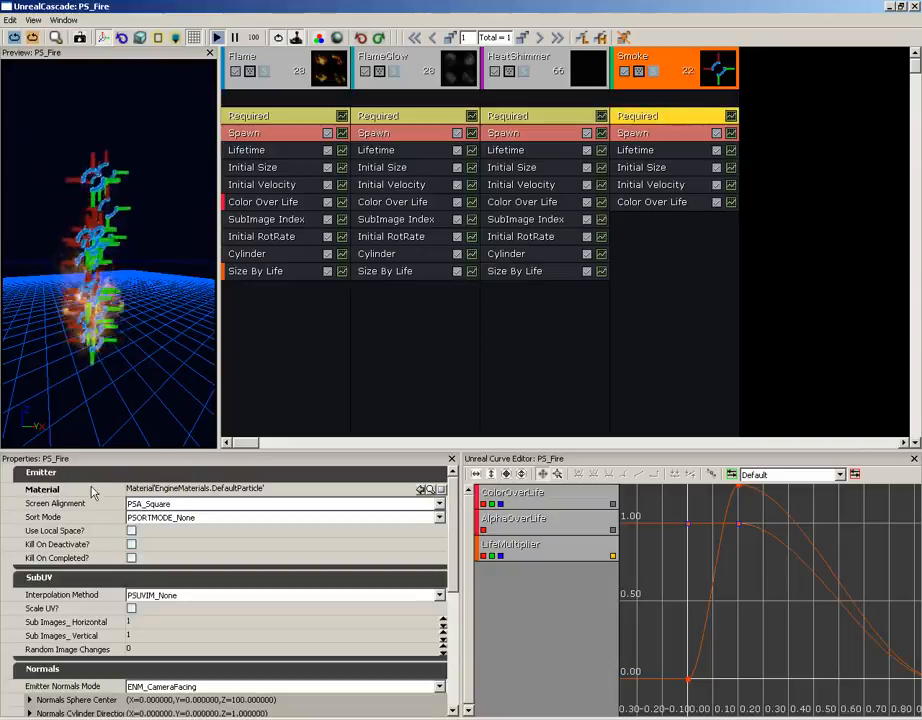
pyautogui.click(889, 7)
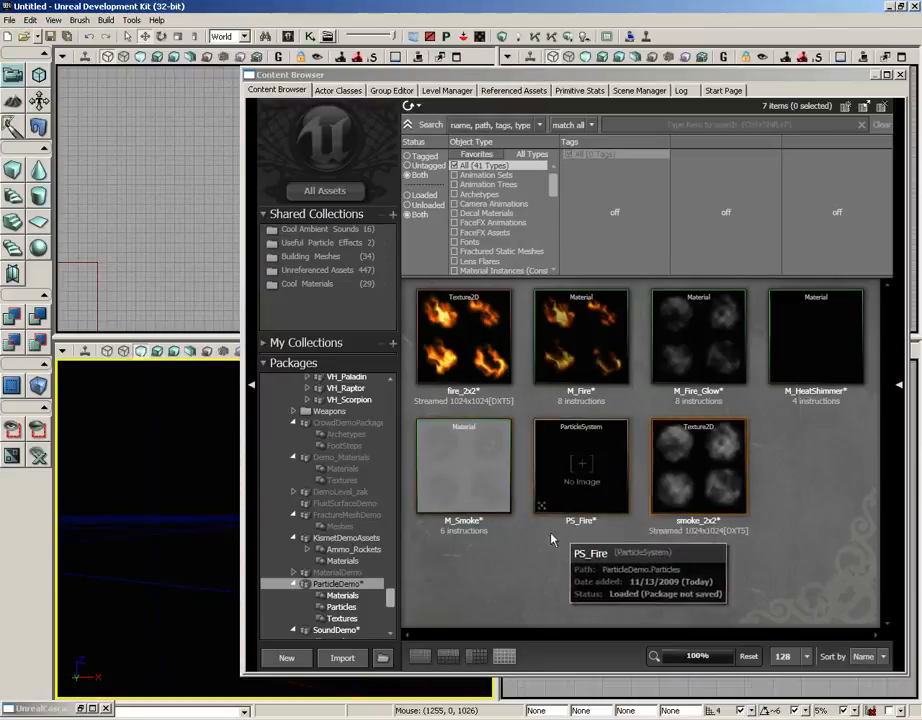
pyautogui.click(461, 470)
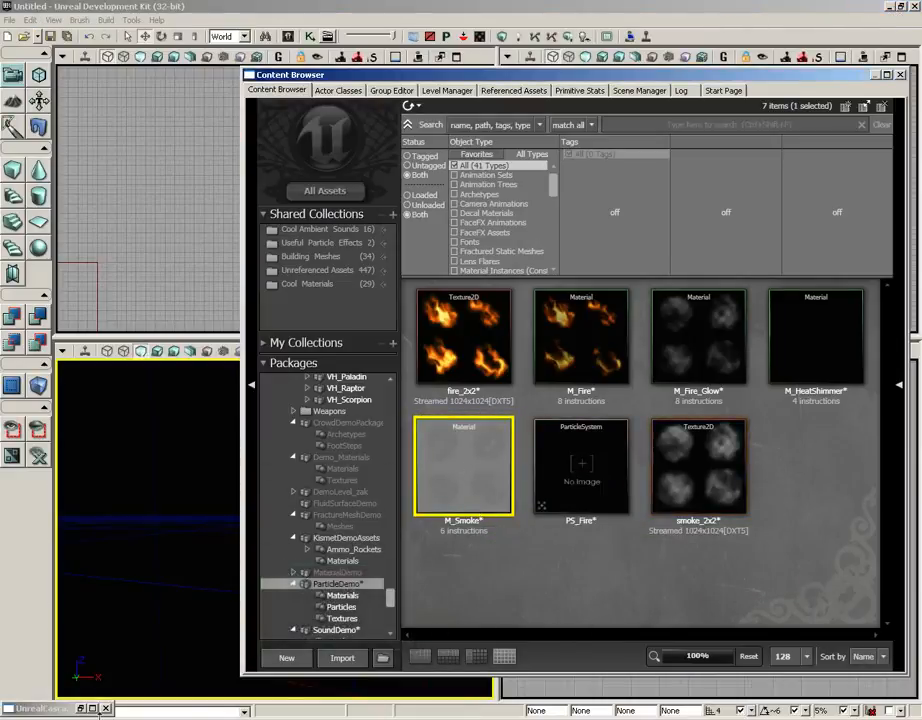
pyautogui.click(40, 709)
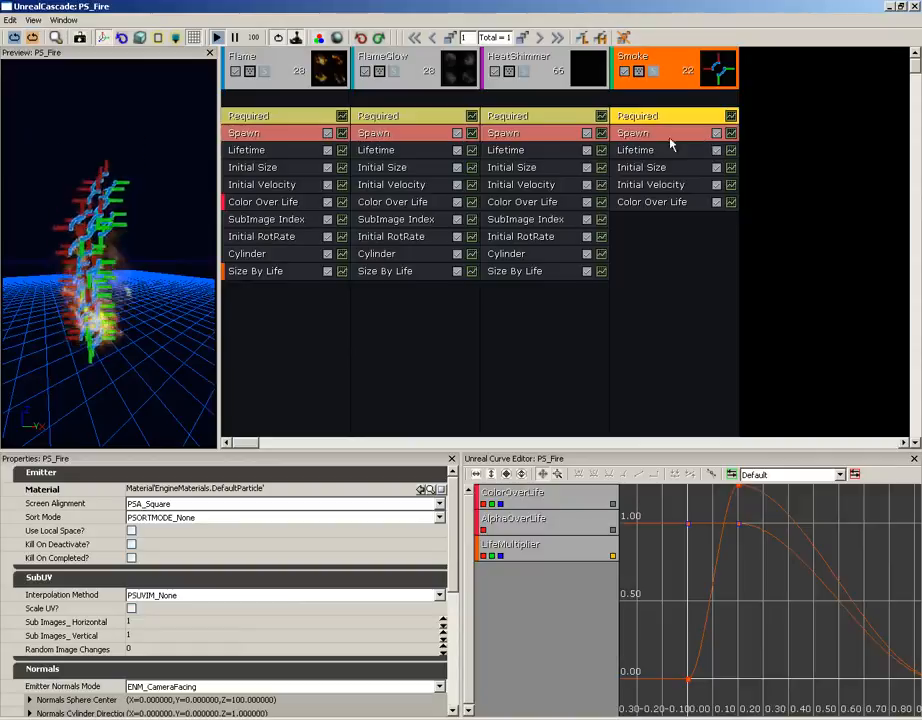
pyautogui.click(421, 489)
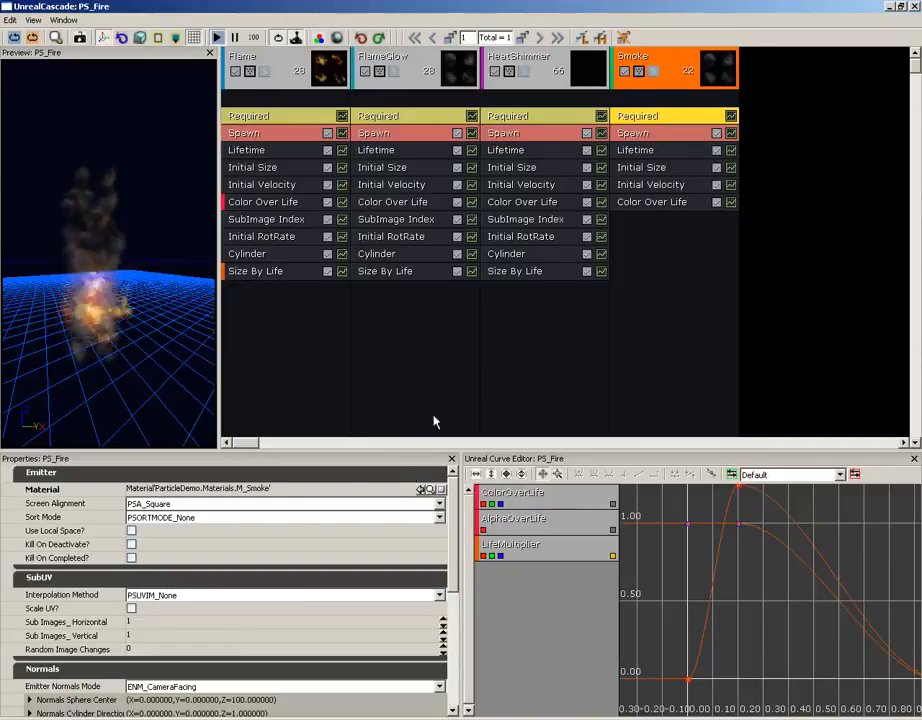
# Set the Smoke emitter's SubUV interpolation method to PSUVIM_Random with 2 horizontal and 2 vertical sub images.
pyautogui.click(178, 595)
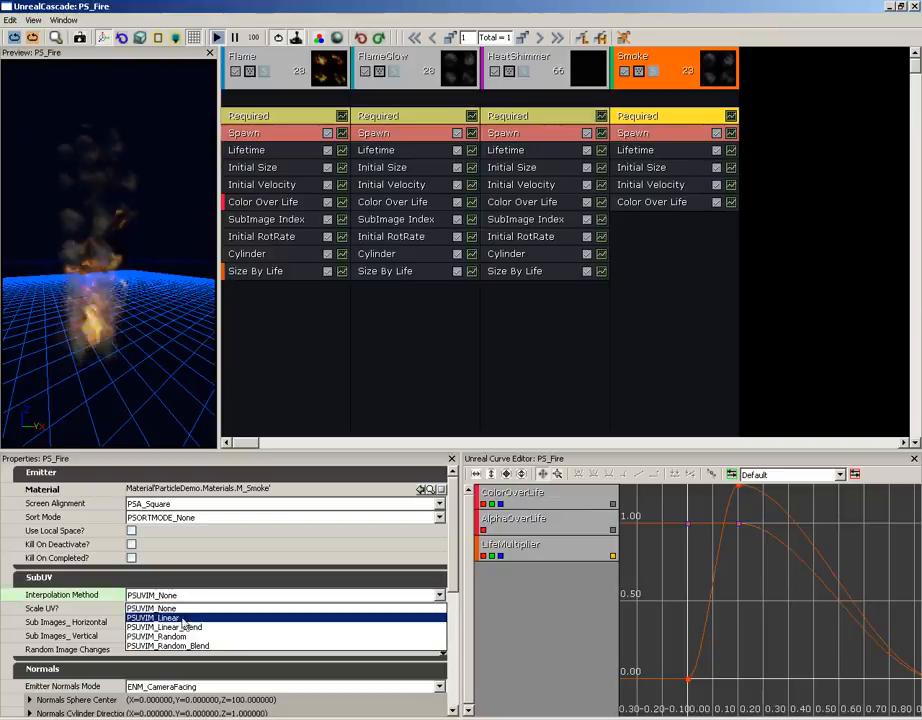
pyautogui.click(178, 636)
pyautogui.click(165, 621)
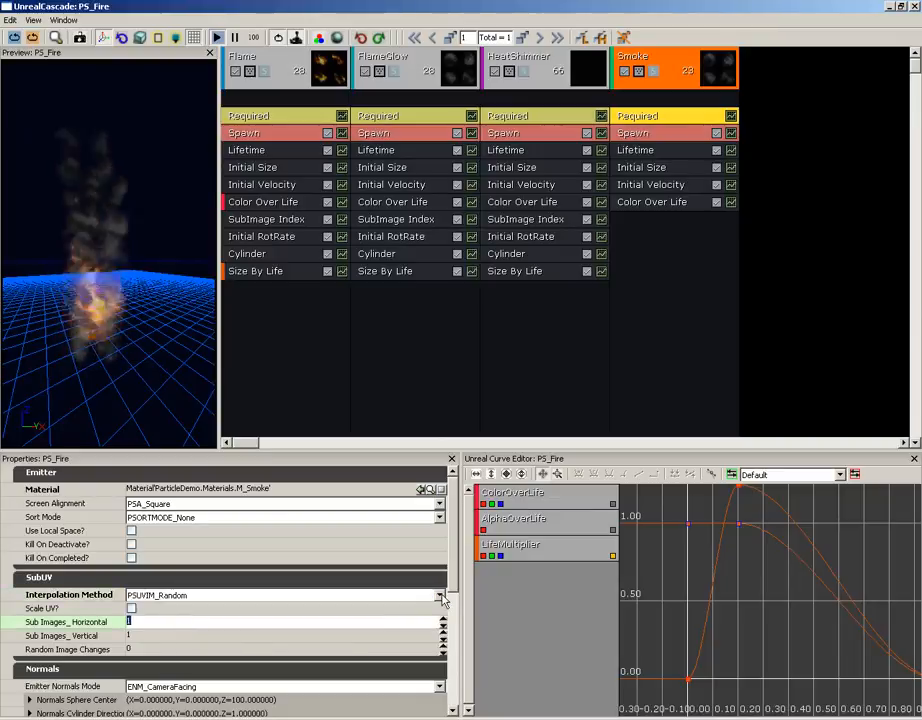
pyautogui.write('2')
pyautogui.press('Tab')
pyautogui.write('2')
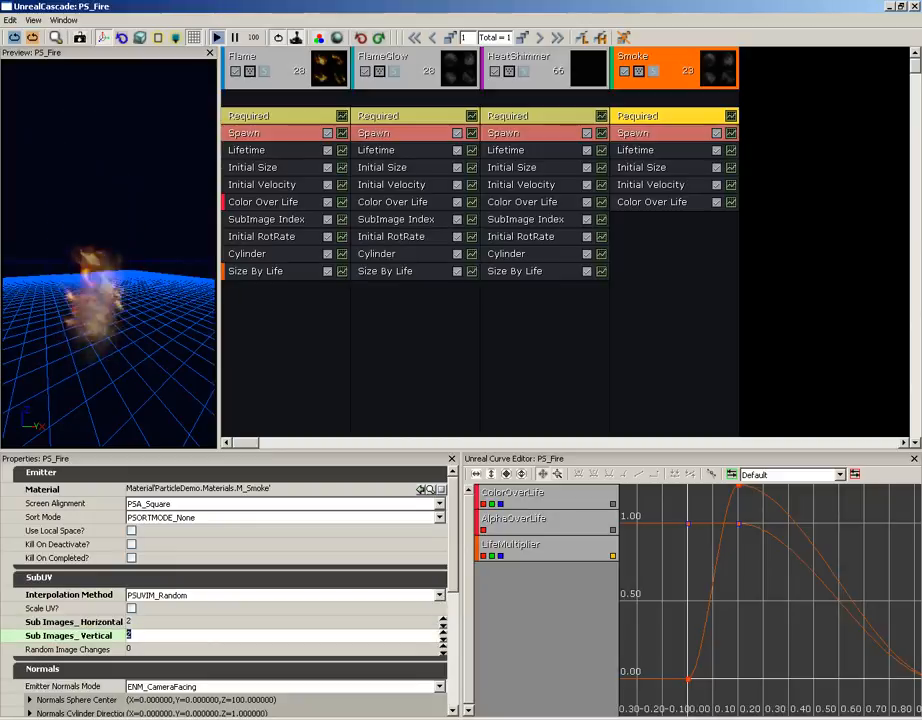
pyautogui.click(122, 253)
pyautogui.scroll(-5, 124, 242)
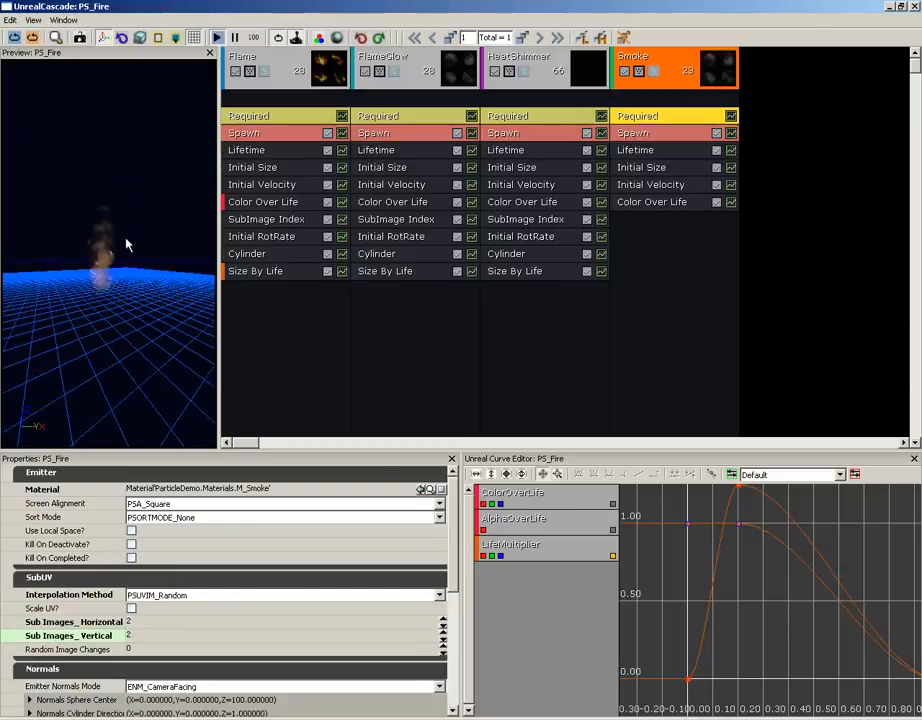
pyautogui.moveTo(117, 254); pyautogui.dragTo(123, 254)
# Expand the rate distribution of the Smoke emitter's Spawn module to check its constant value.
pyautogui.click(648, 134)
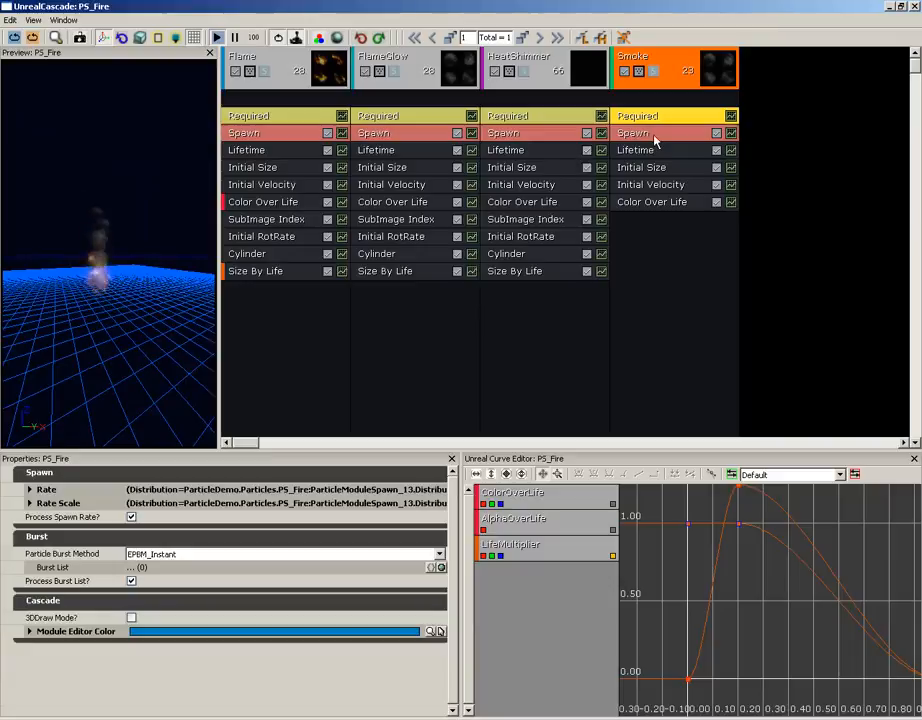
pyautogui.doubleClick(54, 490)
pyautogui.doubleClick(92, 516)
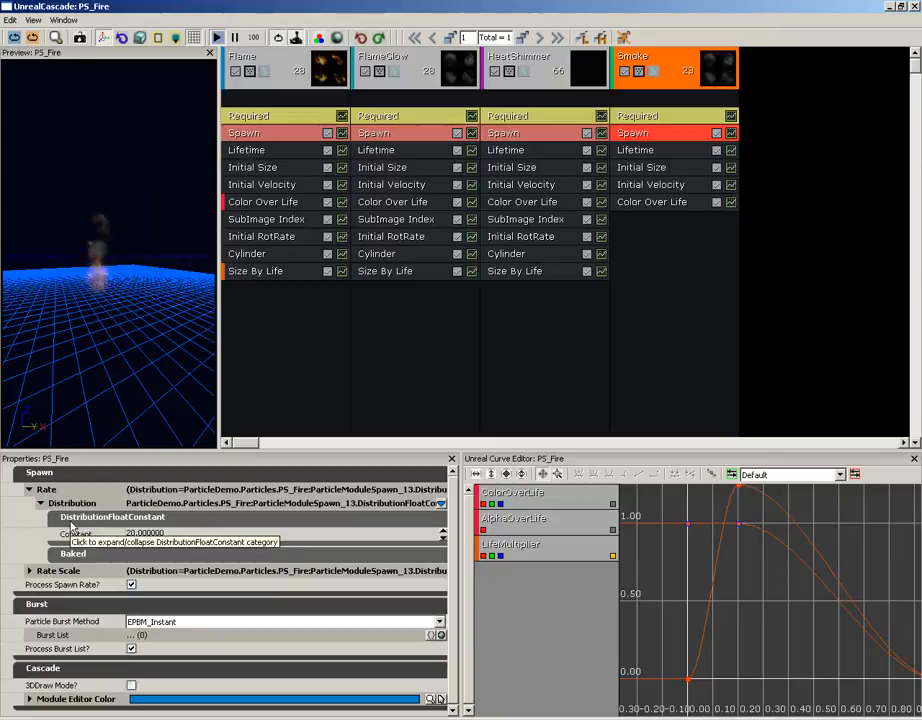
pyautogui.click(154, 537)
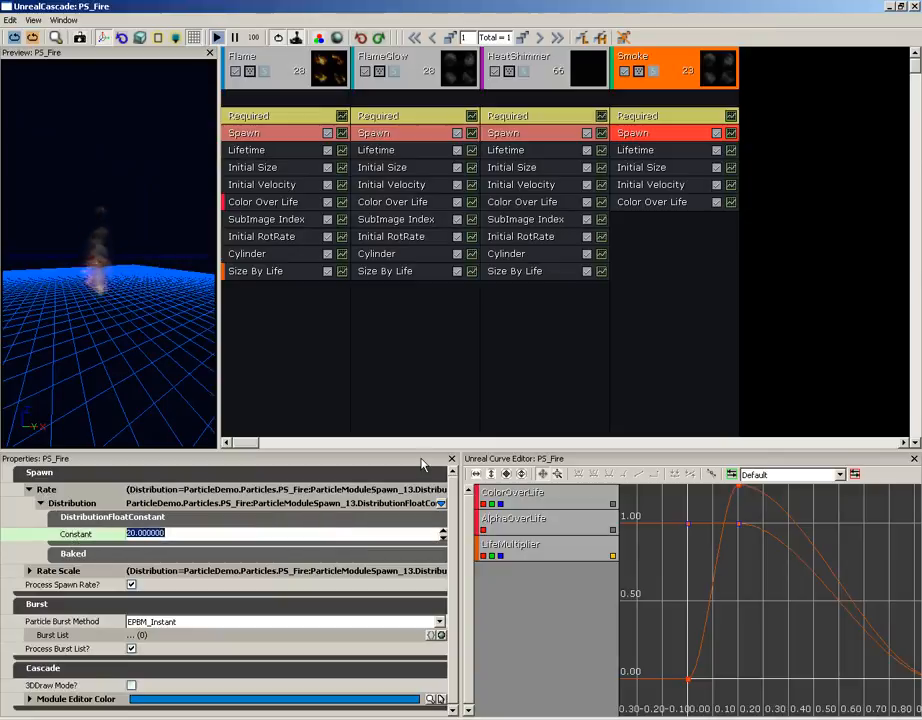
# Set the Smoke emitter's Lifetime distribution to a minimum of 2.5 and a maximum of 3.5.
pyautogui.click(638, 153)
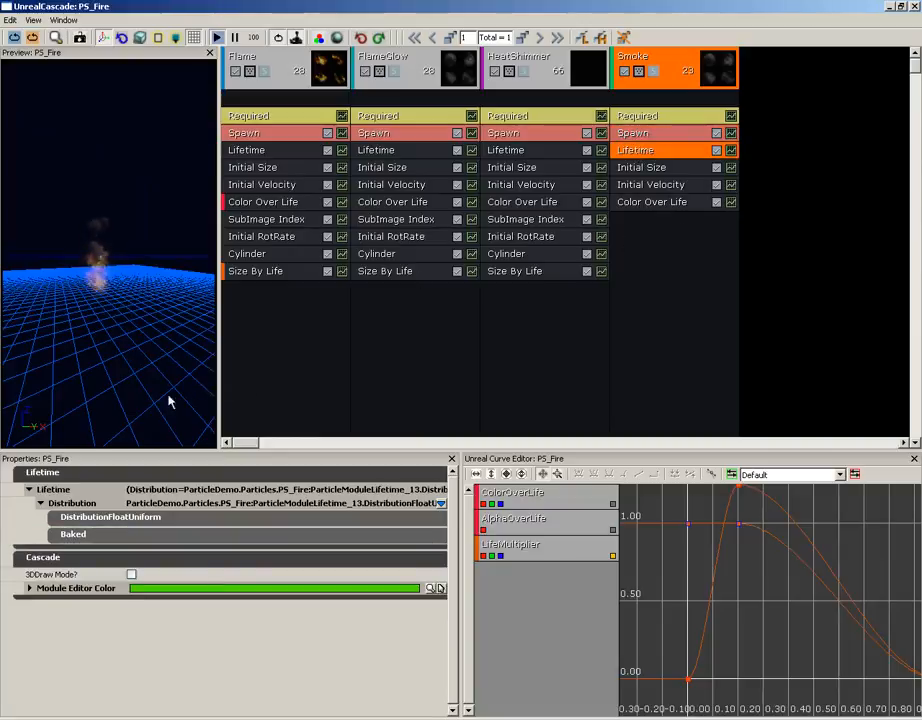
pyautogui.click(66, 519)
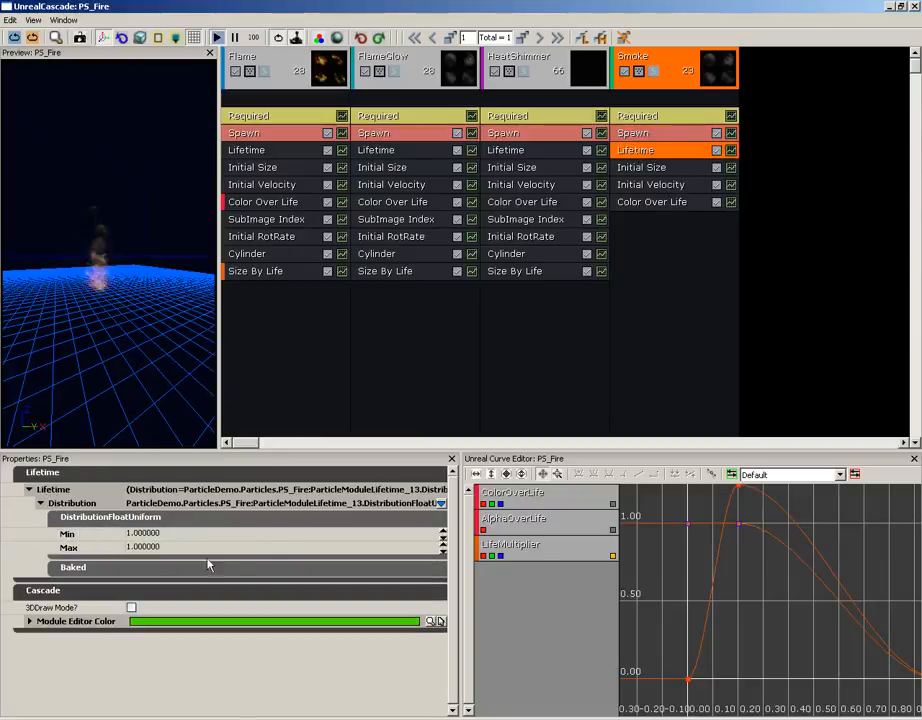
pyautogui.click(272, 533)
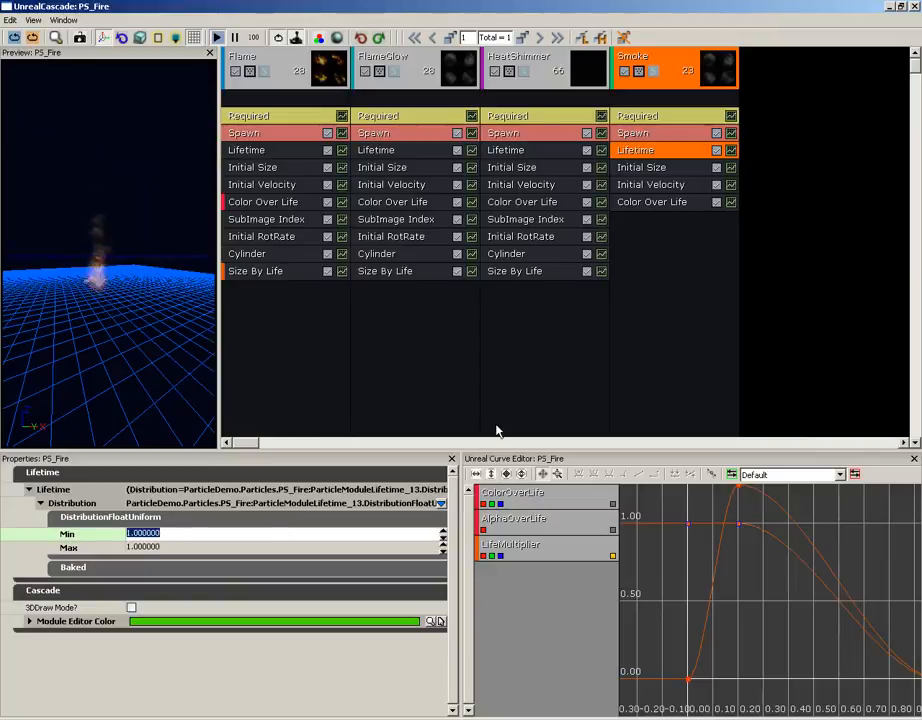
pyautogui.write('2.5')
pyautogui.press('Tab')
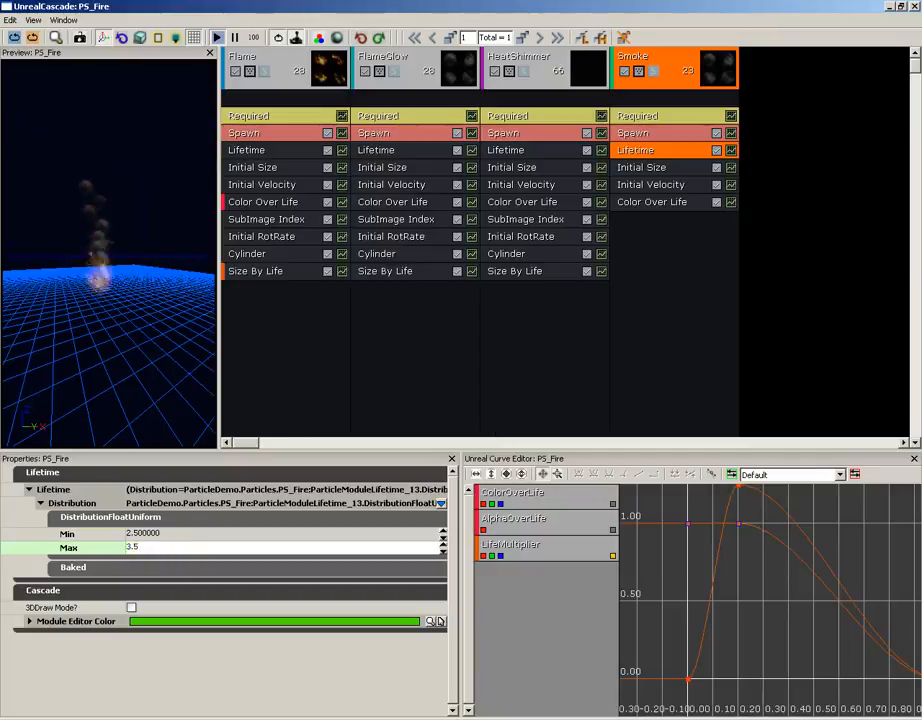
pyautogui.press('Tab')
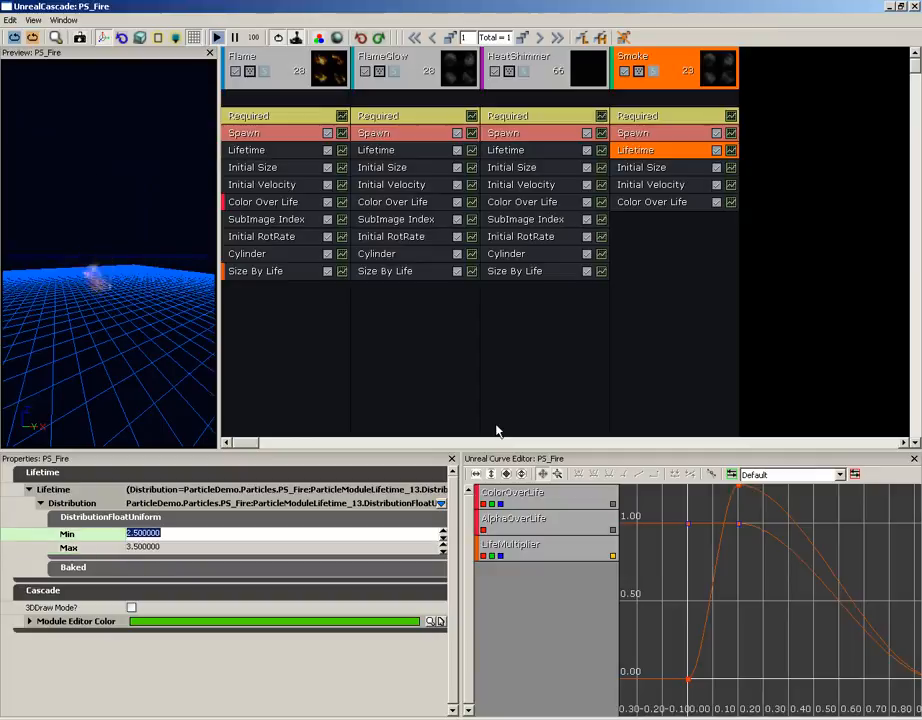
# Set the maximum X value of the Smoke emitter's Initial Size distribution to 35.
pyautogui.click(645, 170)
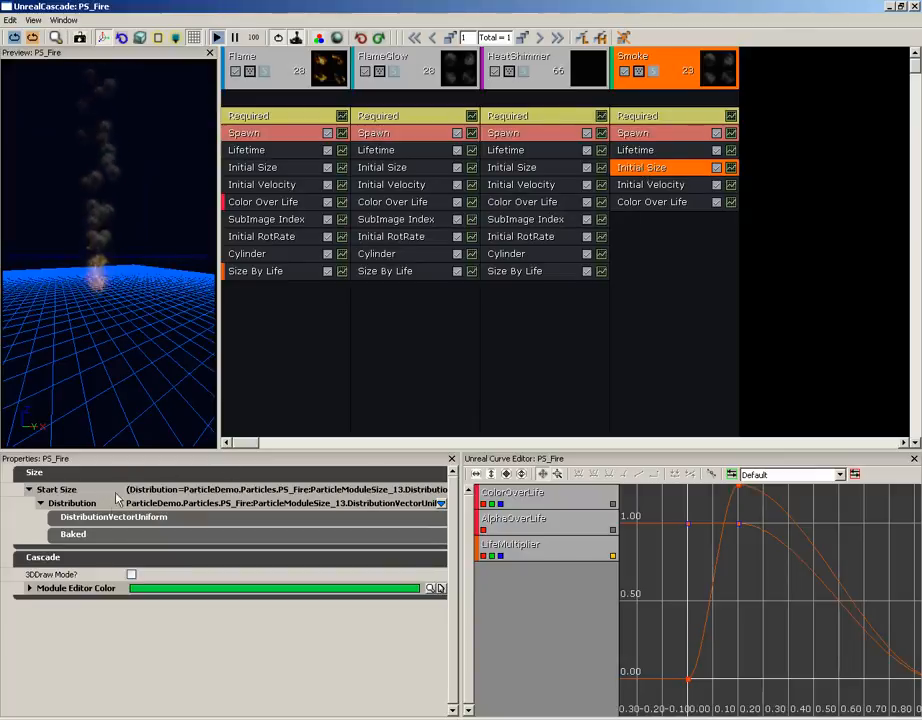
pyautogui.click(73, 518)
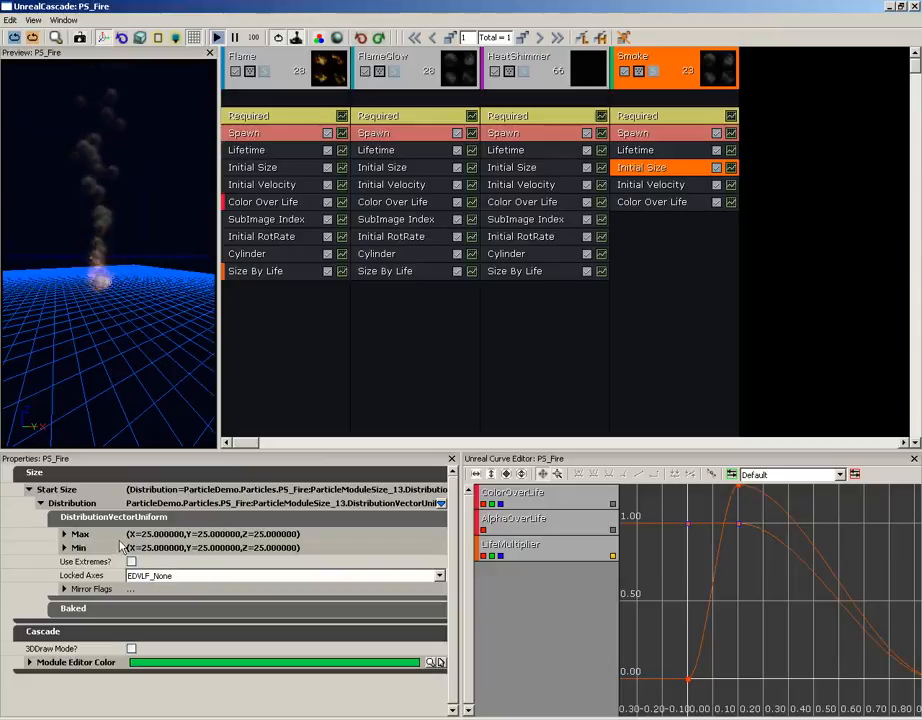
pyautogui.click(73, 537)
pyautogui.click(74, 547)
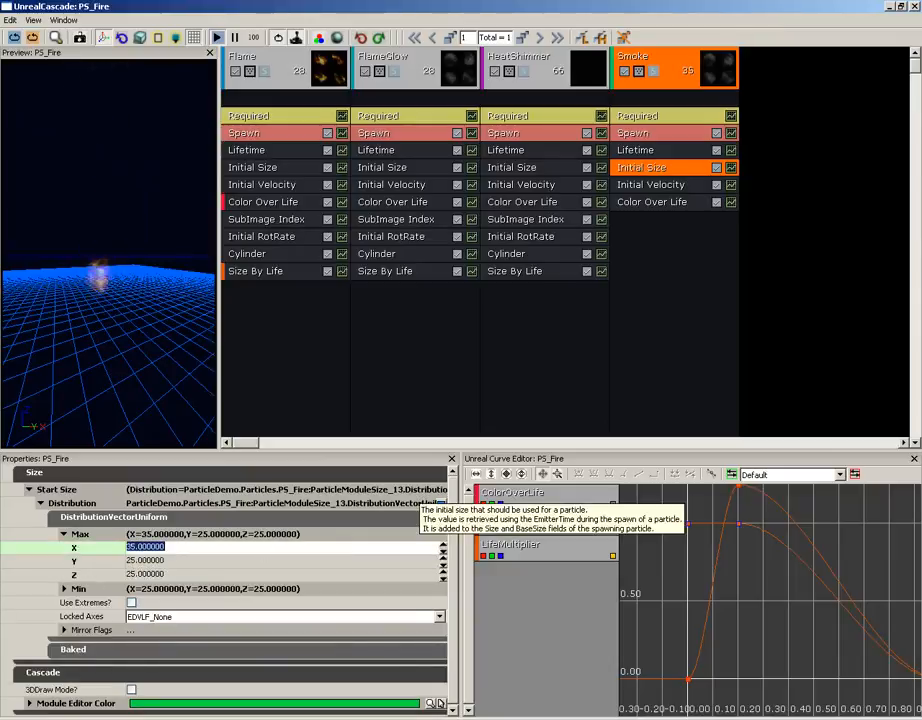
pyautogui.write('35')
pyautogui.press('Return')
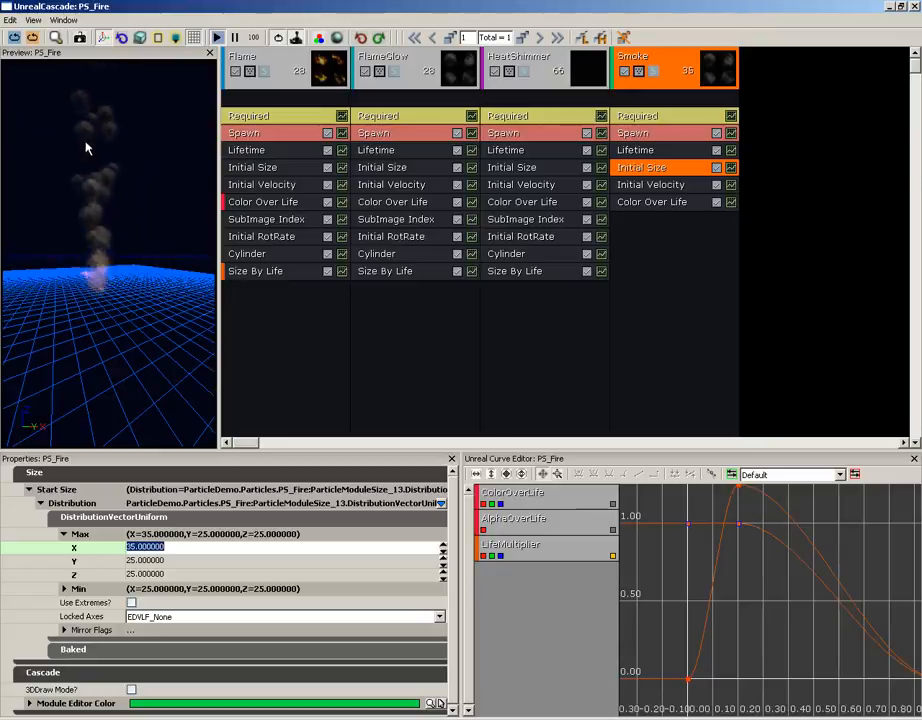
# Show the Smoke emitter's Initial Velocity properties and examine the rising smoke in the preview from several angles.
pyautogui.click(645, 188)
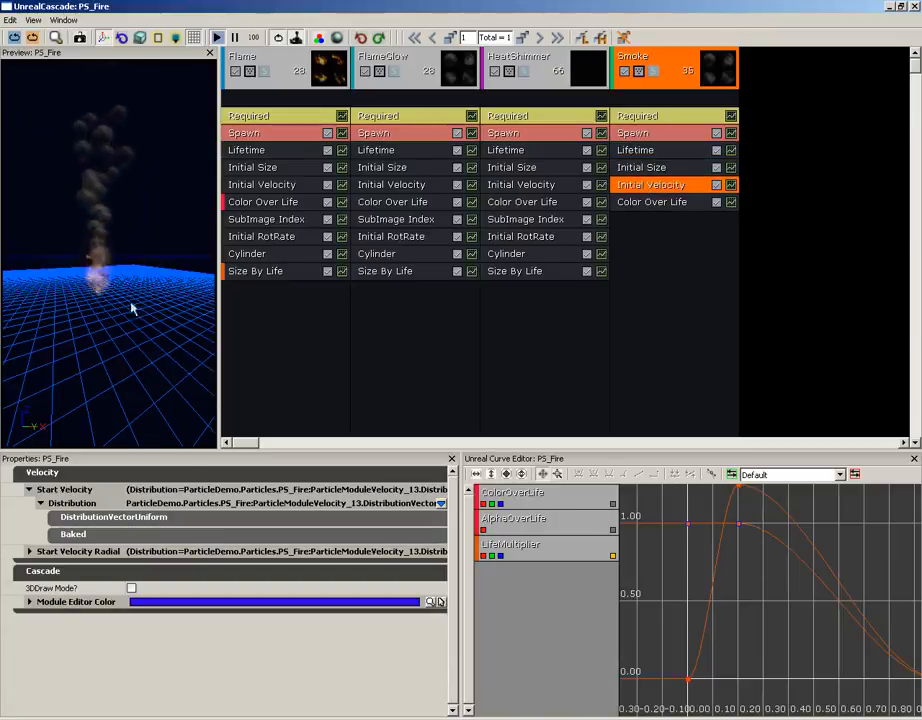
pyautogui.moveTo(132, 309); pyautogui.dragTo(154, 278)
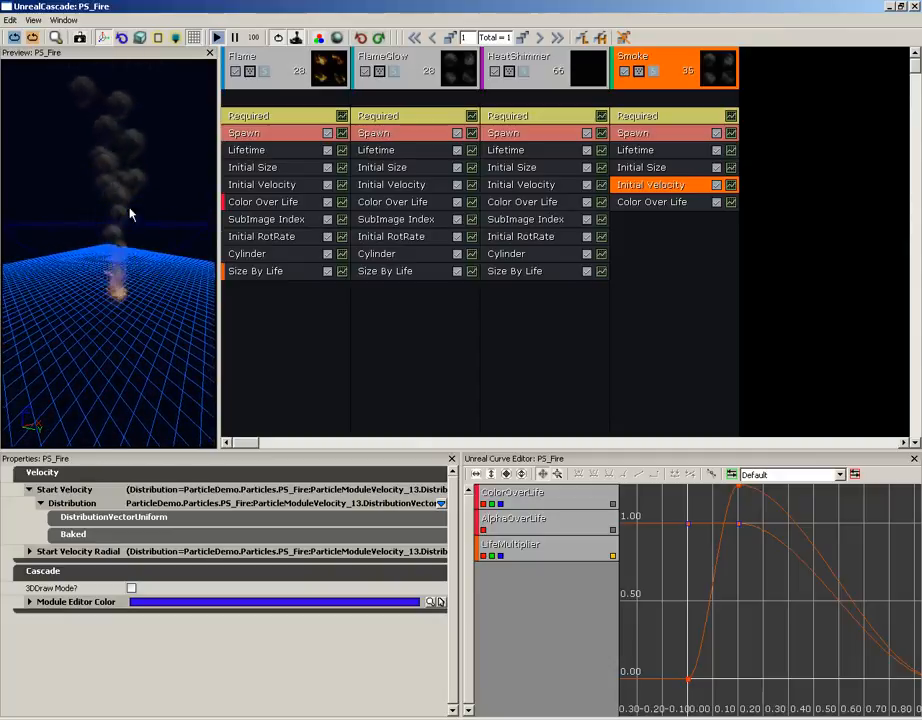
pyautogui.moveTo(123, 222); pyautogui.dragTo(146, 202)
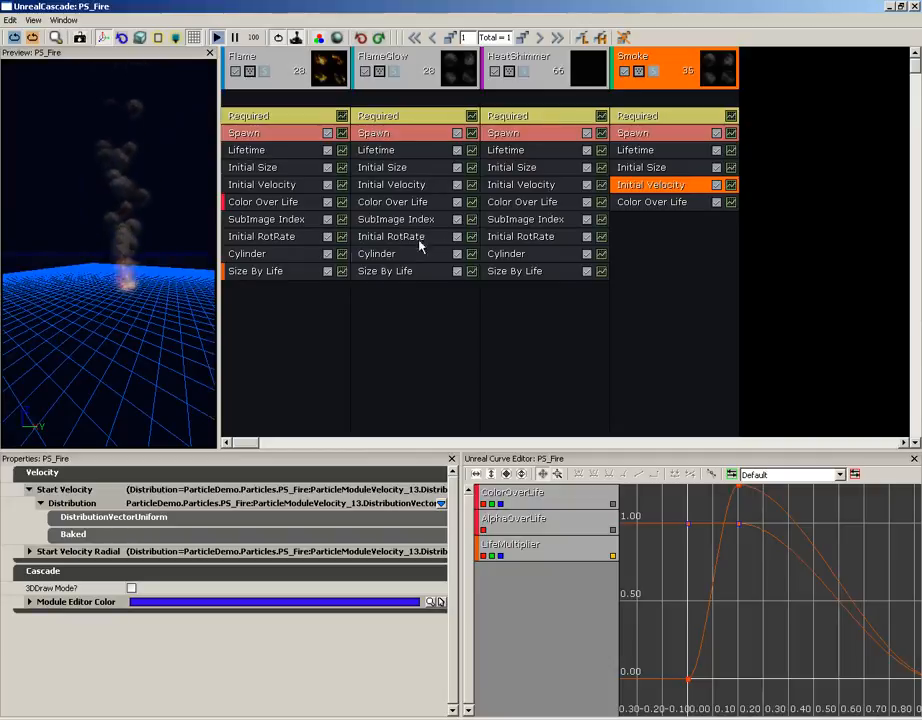
# Delete the Color Over Life module from the Smoke emitter.
pyautogui.click(665, 200)
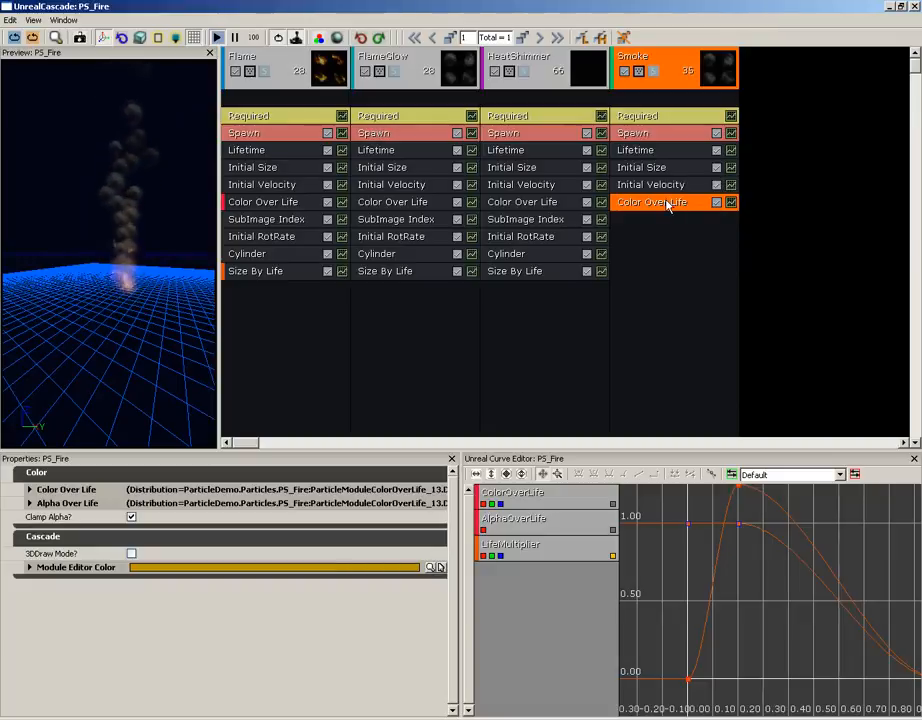
pyautogui.rightClick(668, 202)
pyautogui.click(700, 190)
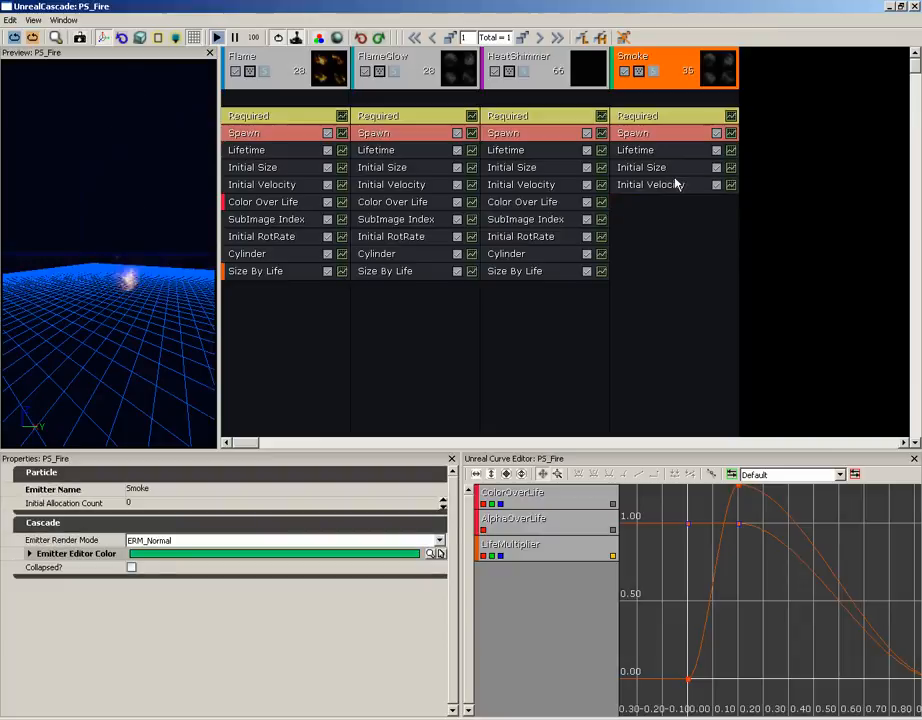
# Add an Initial Color module to the Smoke emitter.
pyautogui.moveTo(155, 282); pyautogui.dragTo(184, 280)
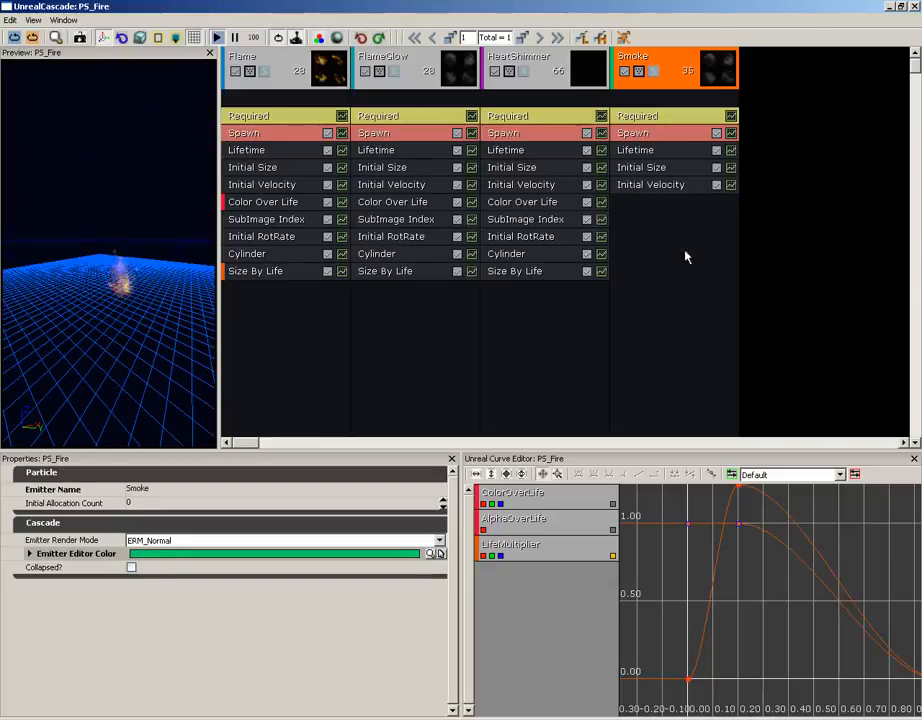
pyautogui.rightClick(632, 210)
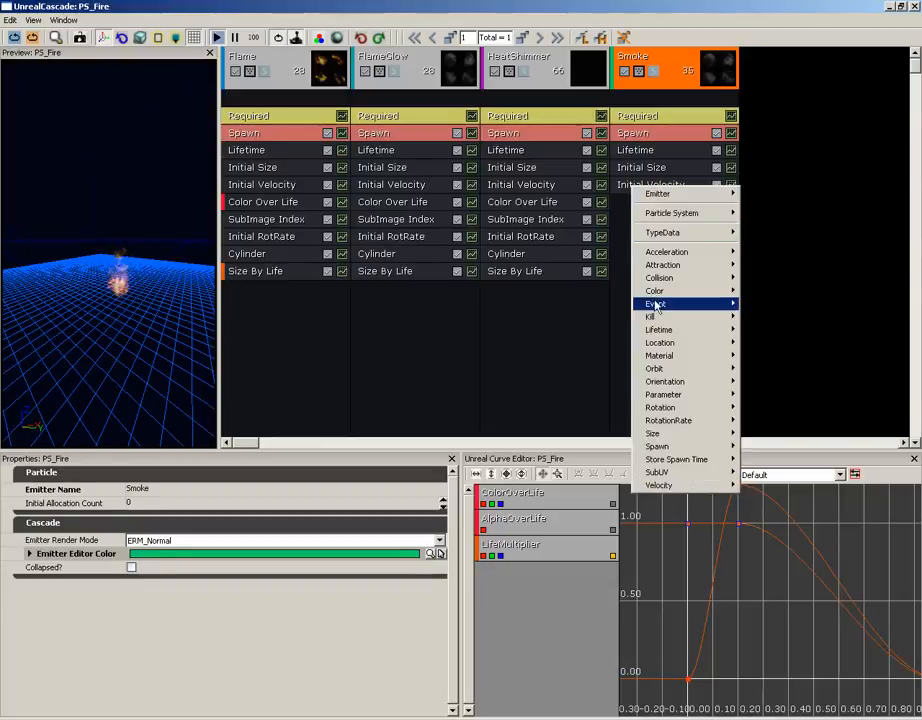
pyautogui.moveTo(655, 292)
pyautogui.click(772, 291)
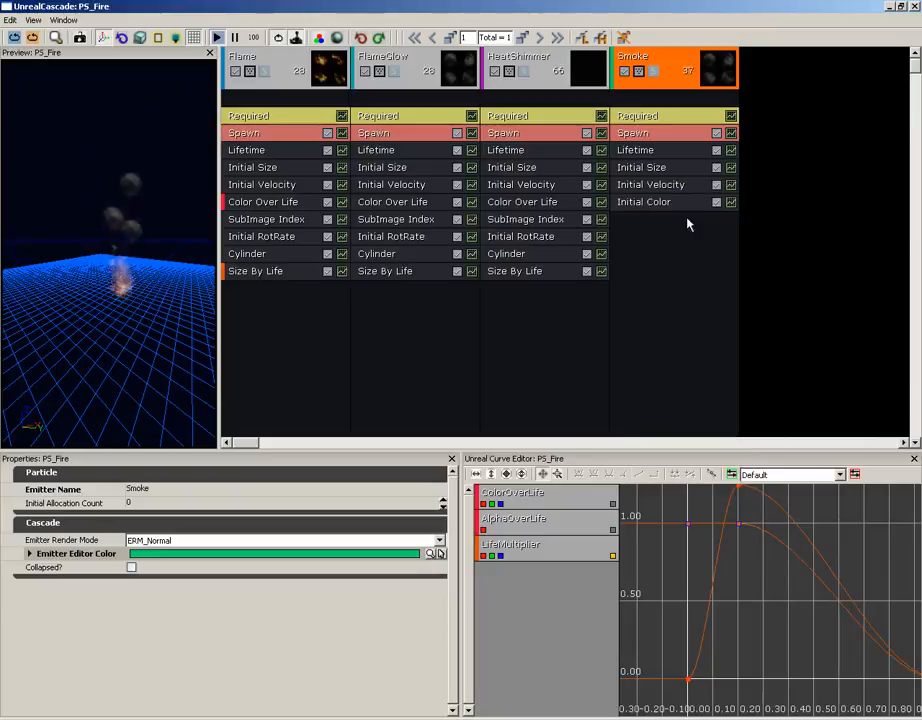
# Change the Start Color distribution of the Smoke emitter's Initial Color module to DistributionVectorConstantCurve.
pyautogui.moveTo(140, 277)
pyautogui.mouseDown()
pyautogui.moveTo(134, 260)
pyautogui.moveTo(123, 281)
pyautogui.moveTo(131, 285)
pyautogui.mouseUp()
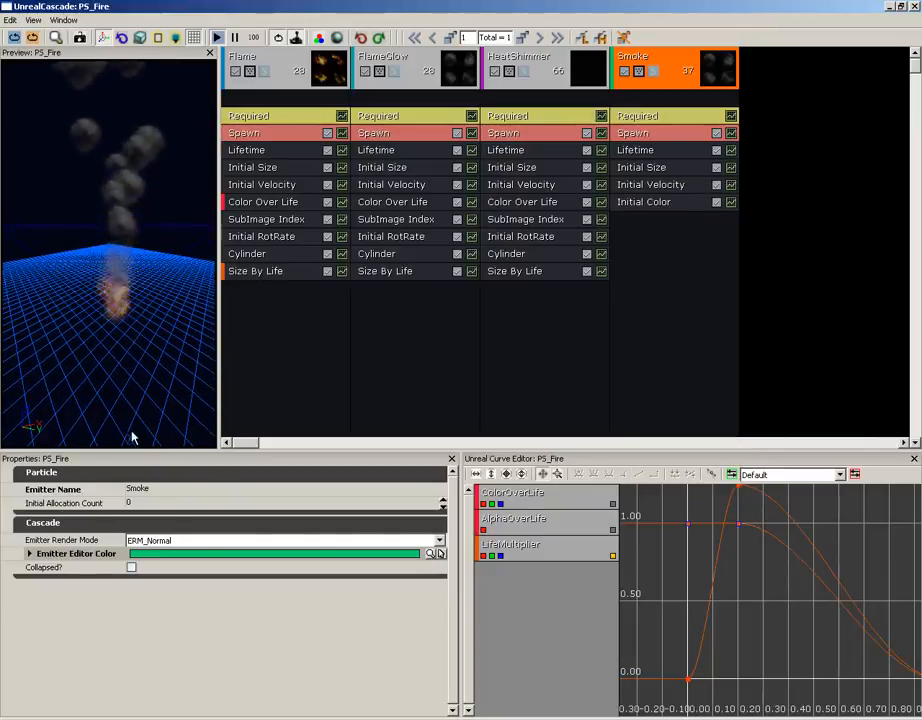
pyautogui.click(637, 206)
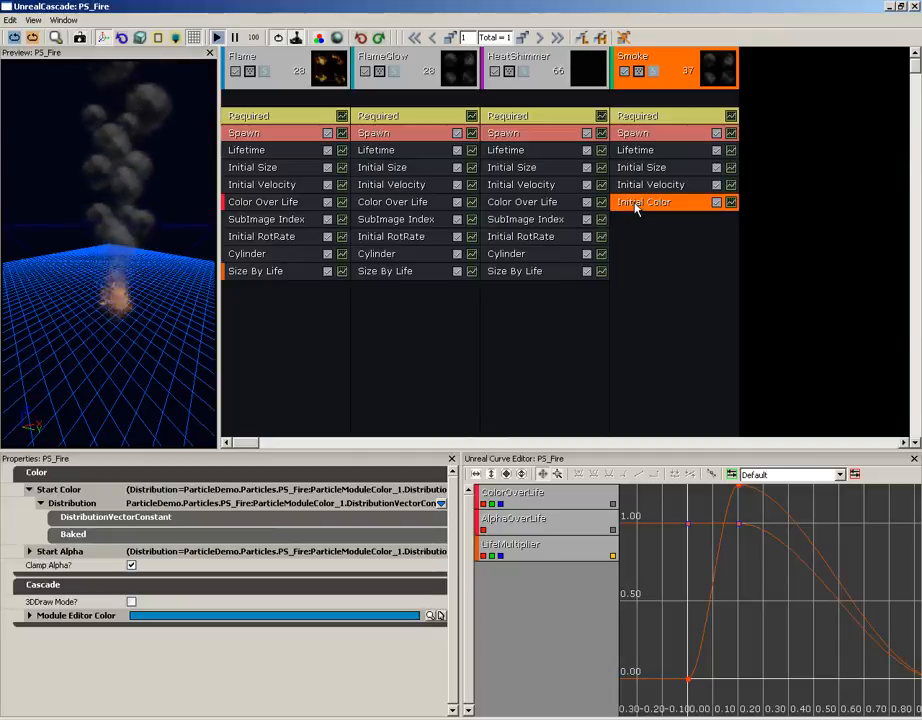
pyautogui.click(441, 503)
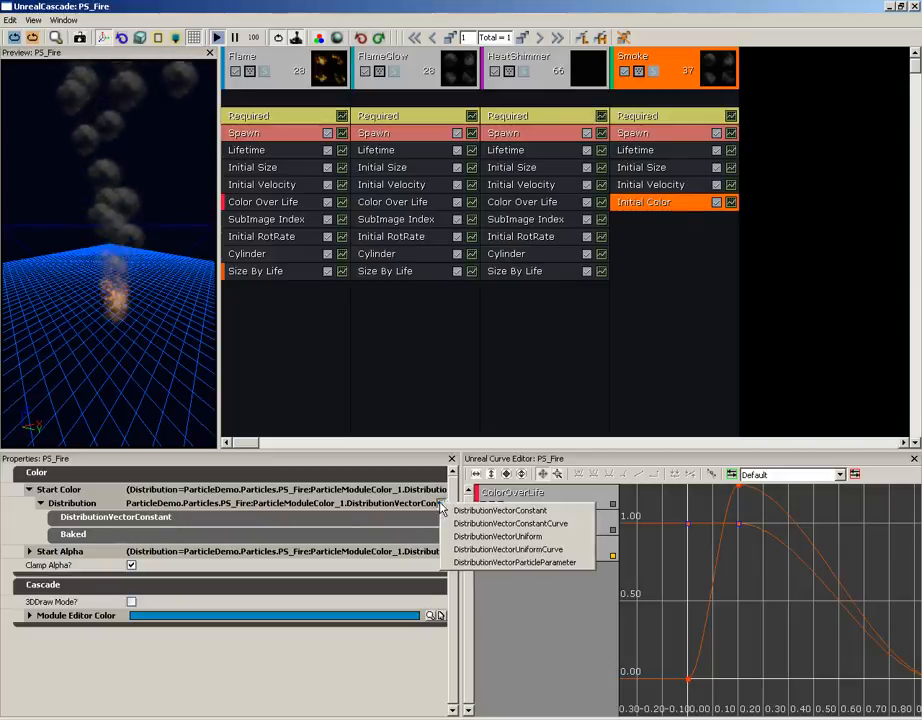
pyautogui.click(491, 524)
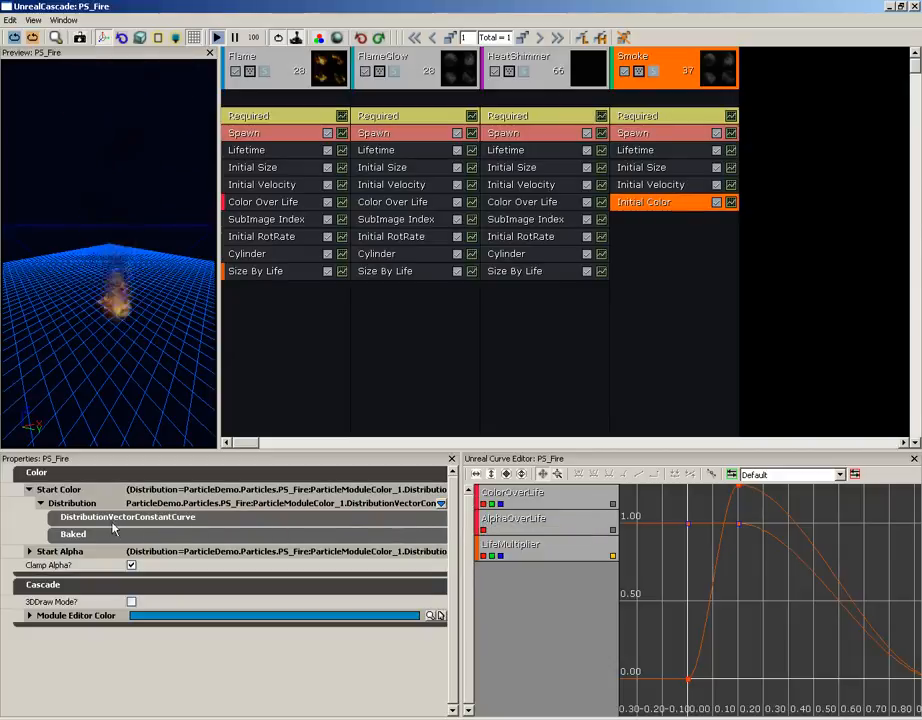
# Add two points to the constant curve of the Initial Color module's Start Color.
pyautogui.click(72, 518)
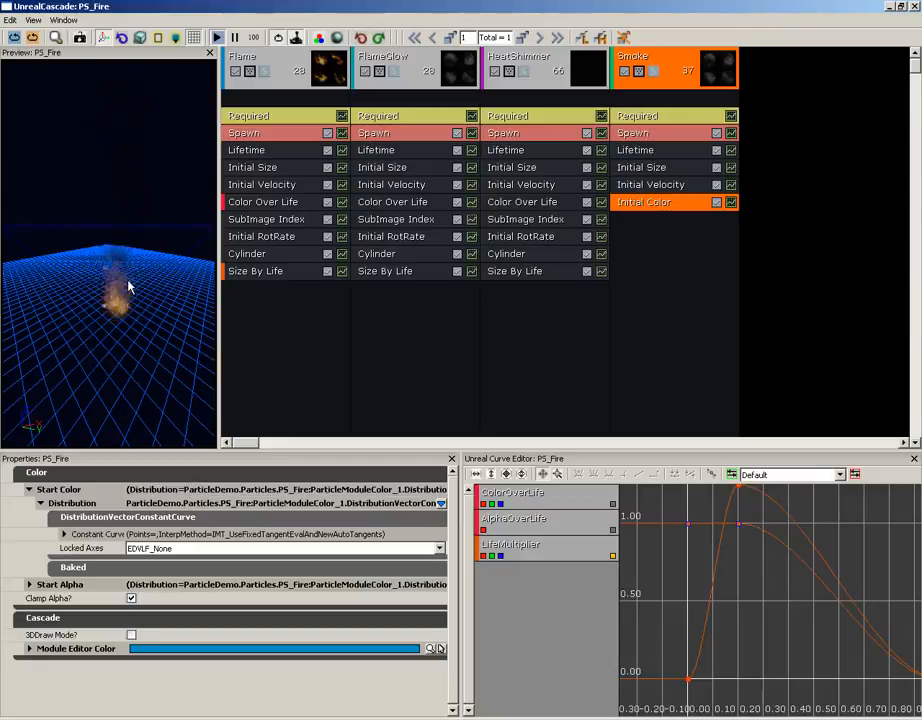
pyautogui.click(64, 535)
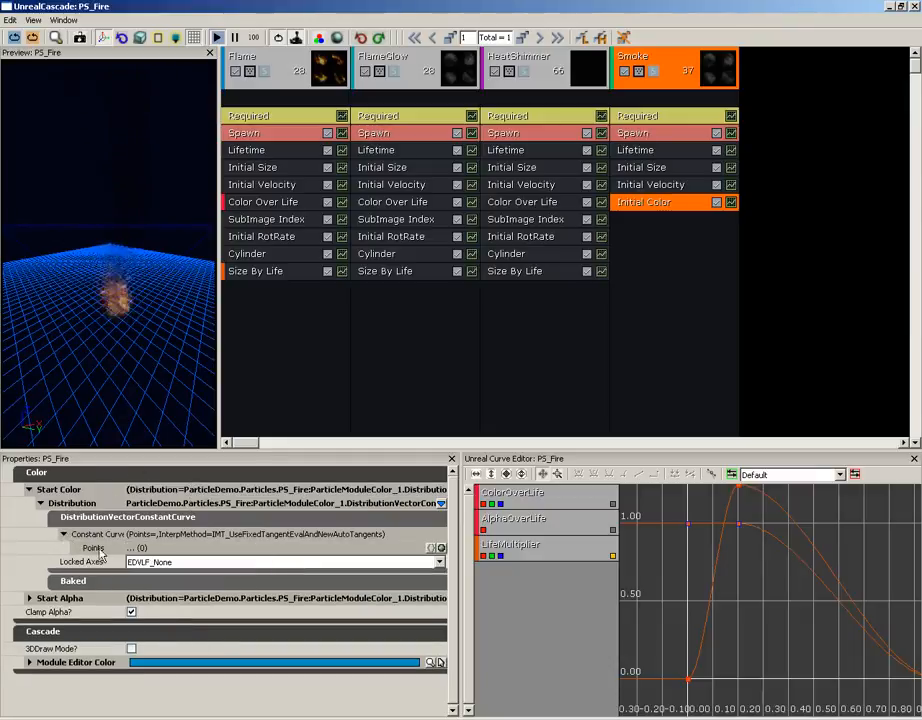
pyautogui.moveTo(95, 328); pyautogui.dragTo(126, 307)
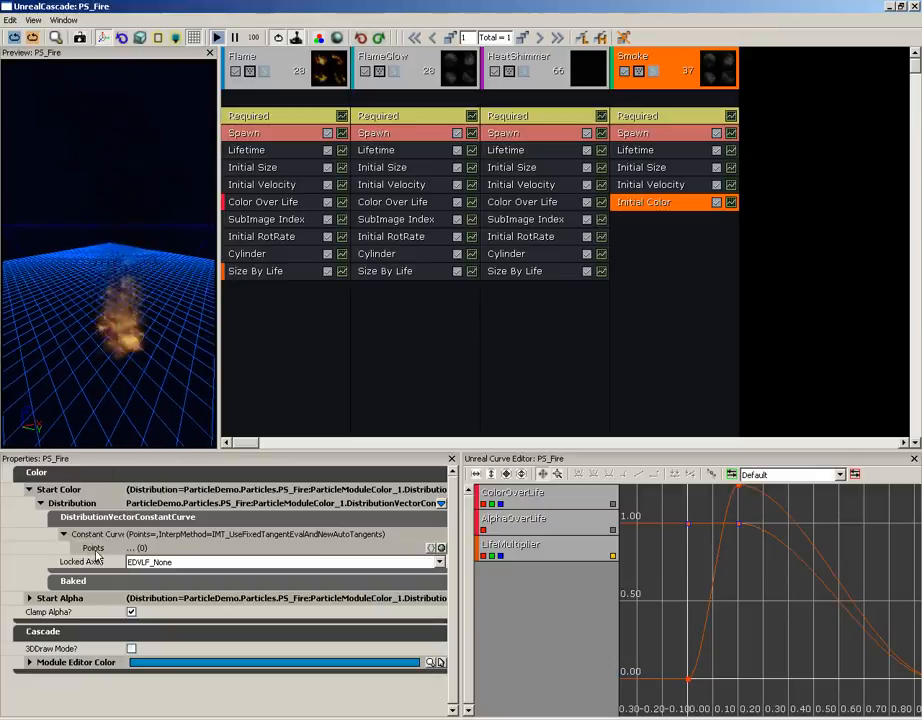
pyautogui.click(431, 548)
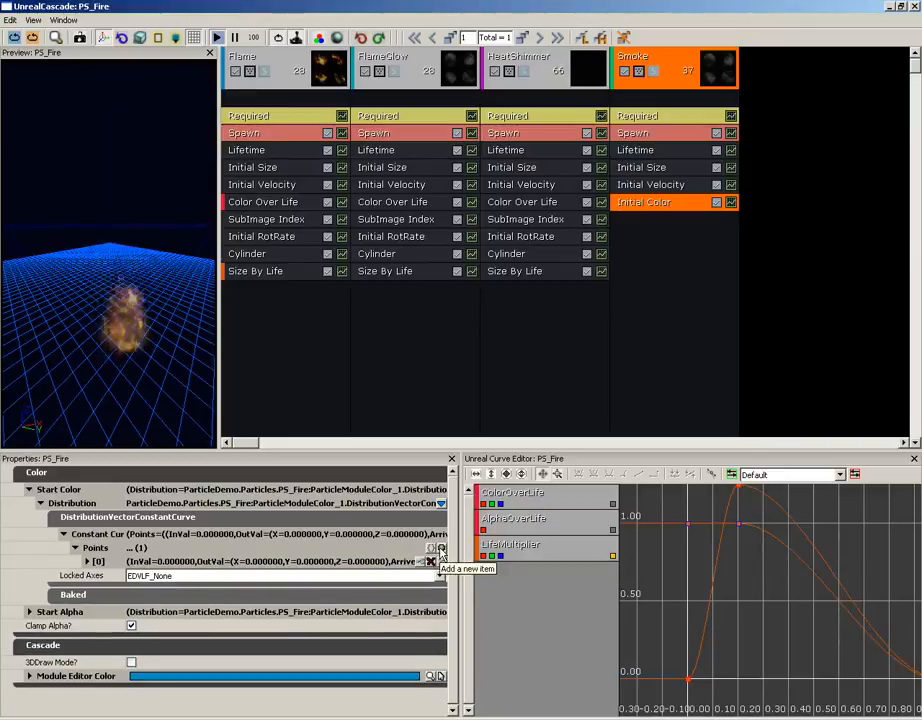
pyautogui.click(431, 548)
# Set the second Start Color curve point to an In Val of 1 and an Out Val of 0.5 for X, Y and Z.
pyautogui.click(87, 562)
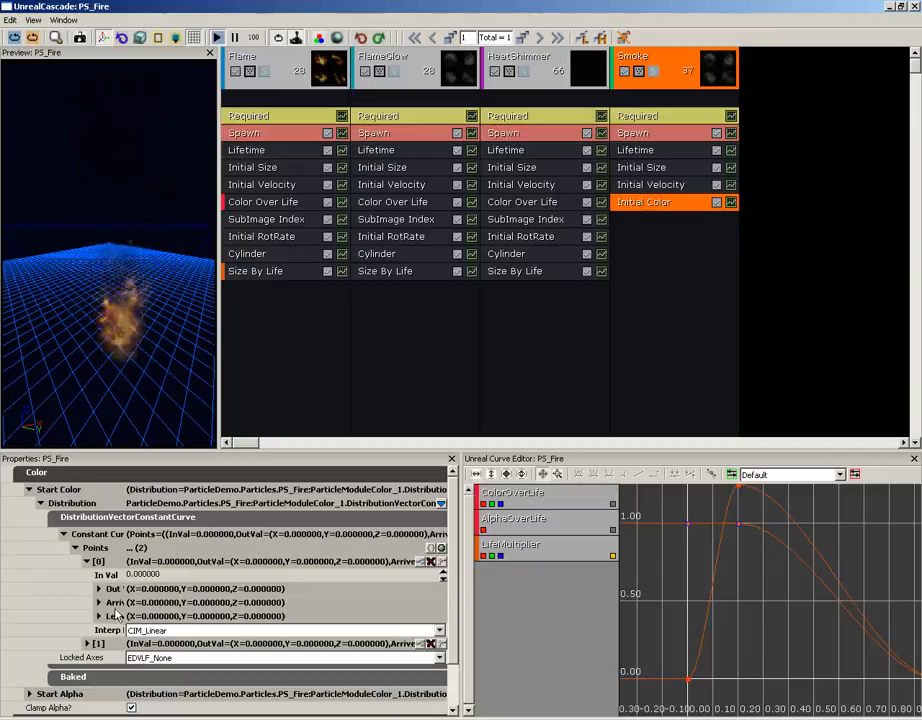
pyautogui.click(87, 562)
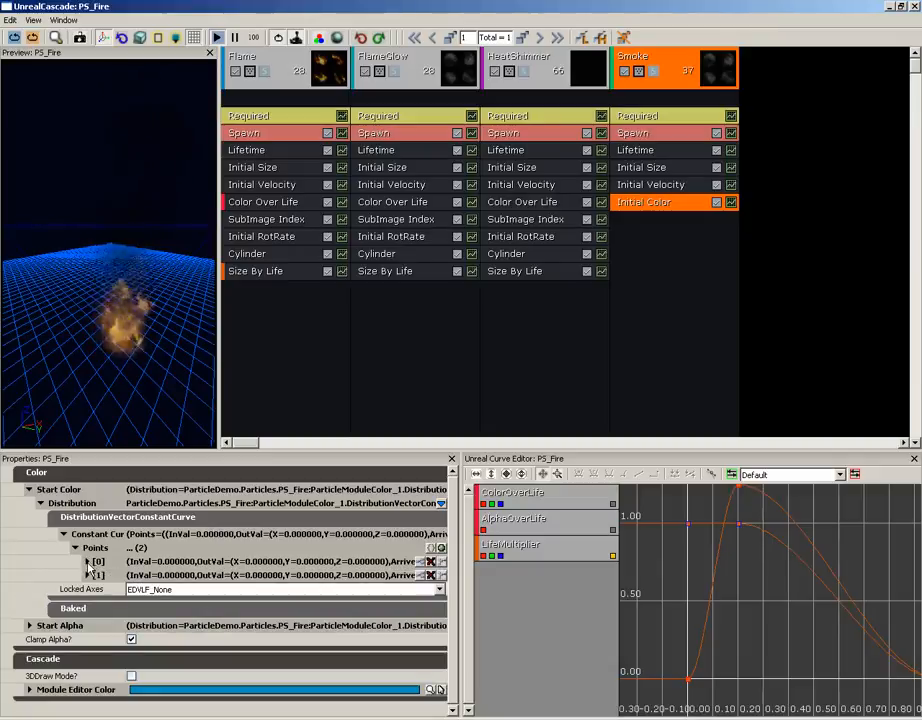
pyautogui.click(87, 575)
pyautogui.click(150, 588)
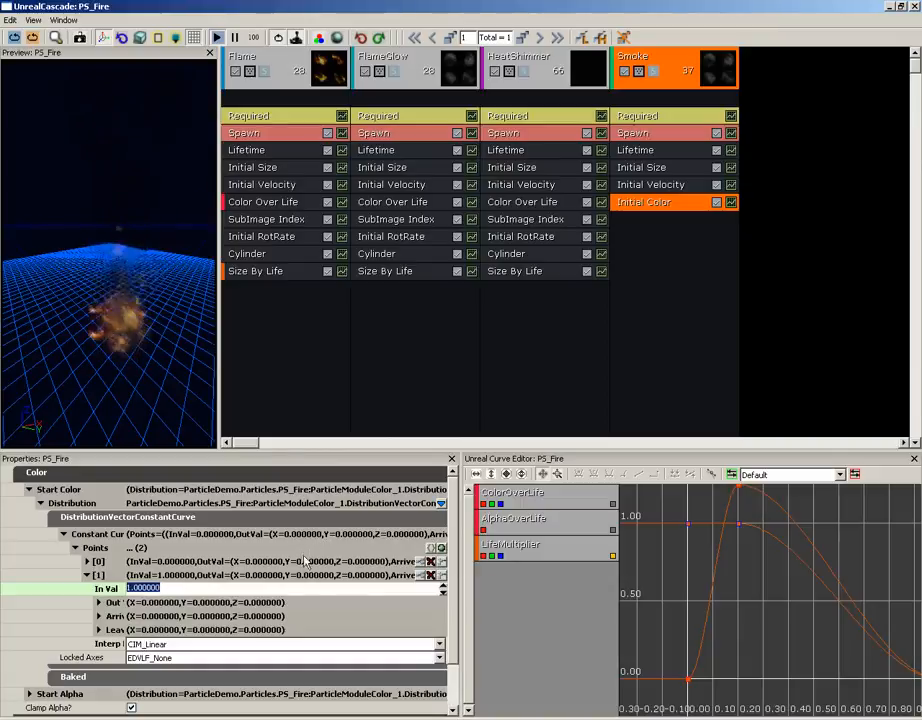
pyautogui.click(100, 603)
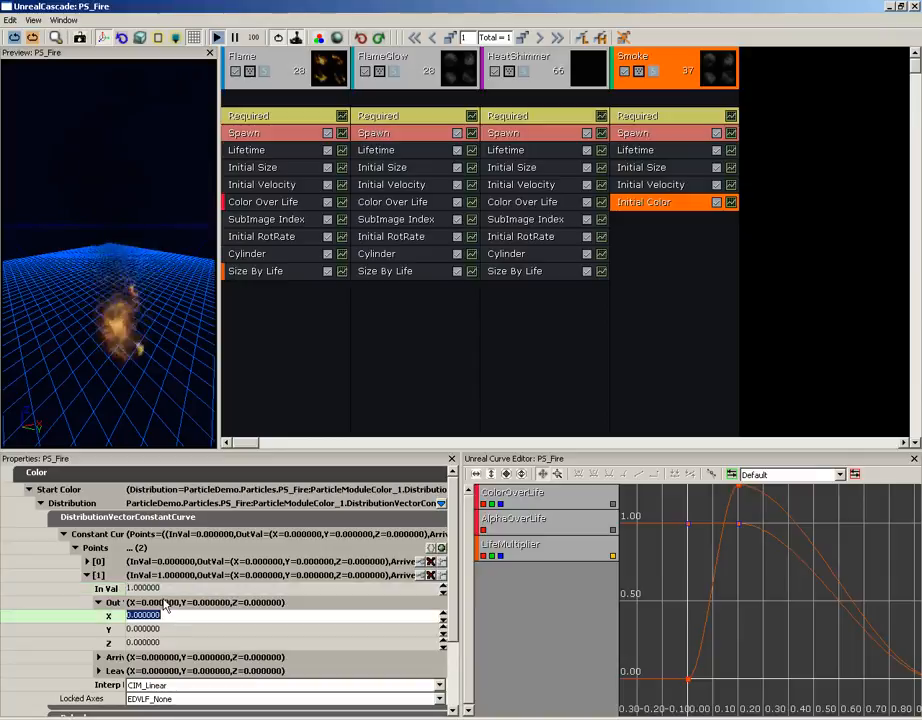
pyautogui.write('.5')
pyautogui.press('Tab')
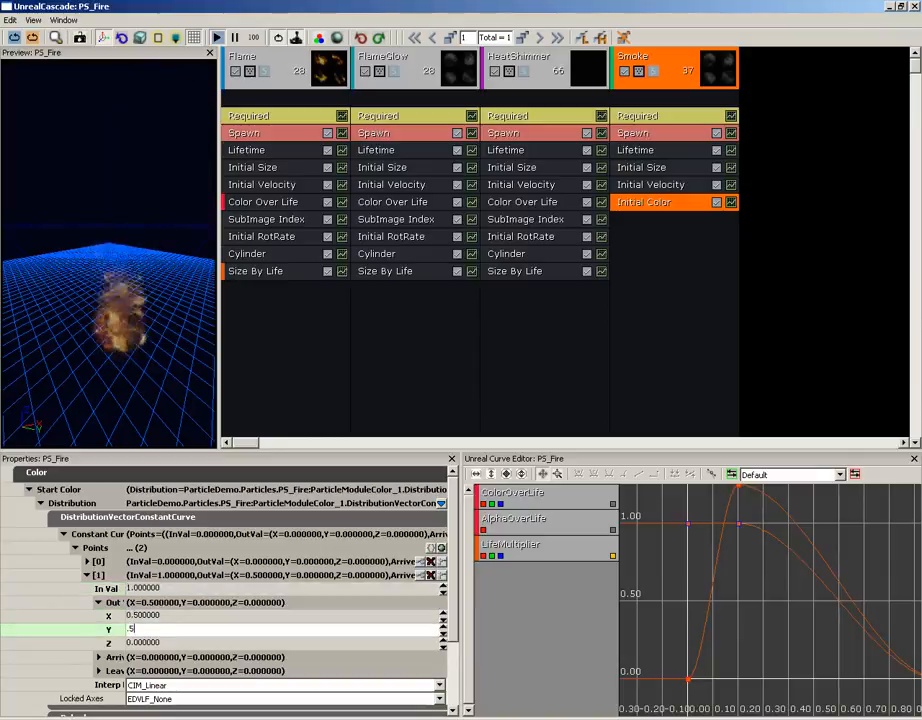
pyautogui.press('Tab')
pyautogui.write('.5')
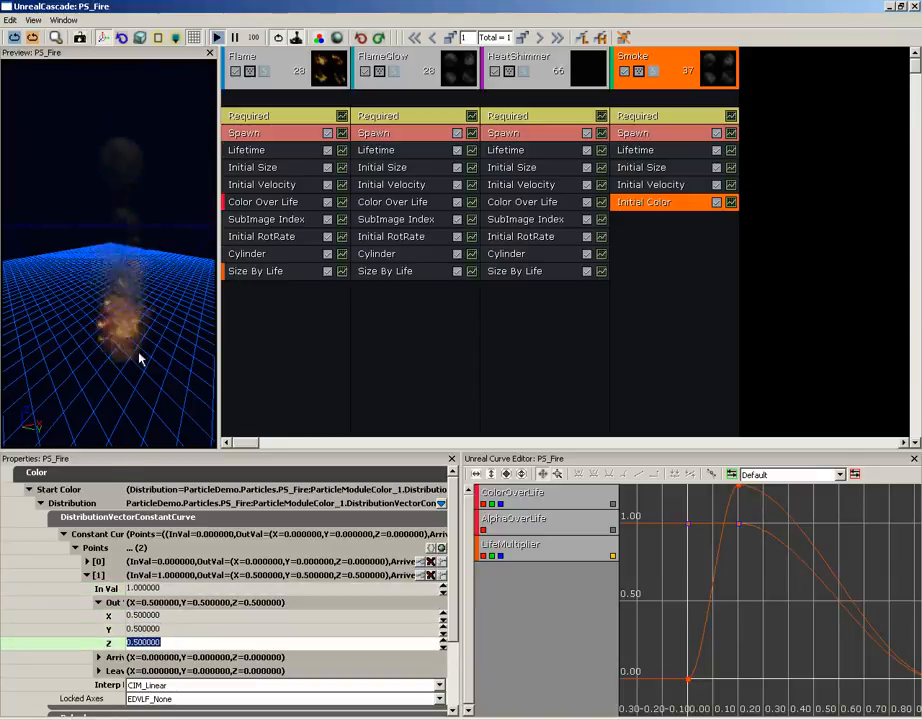
# Check the darkened smoke in the preview and add a Scale Color/Life module to the Smoke emitter.
pyautogui.click(119, 324)
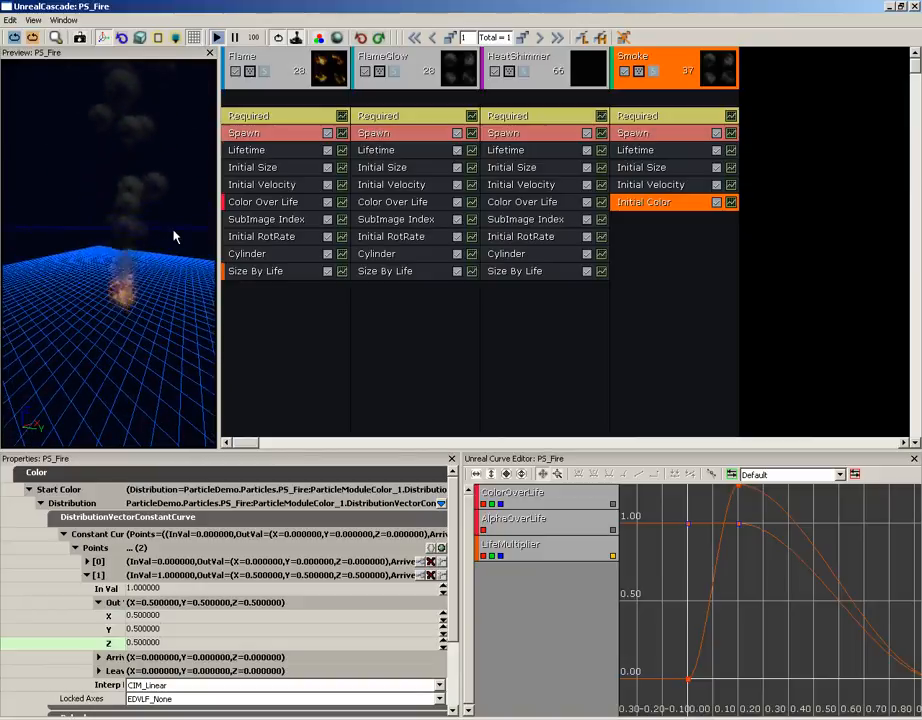
pyautogui.moveTo(192, 313); pyautogui.dragTo(155, 263)
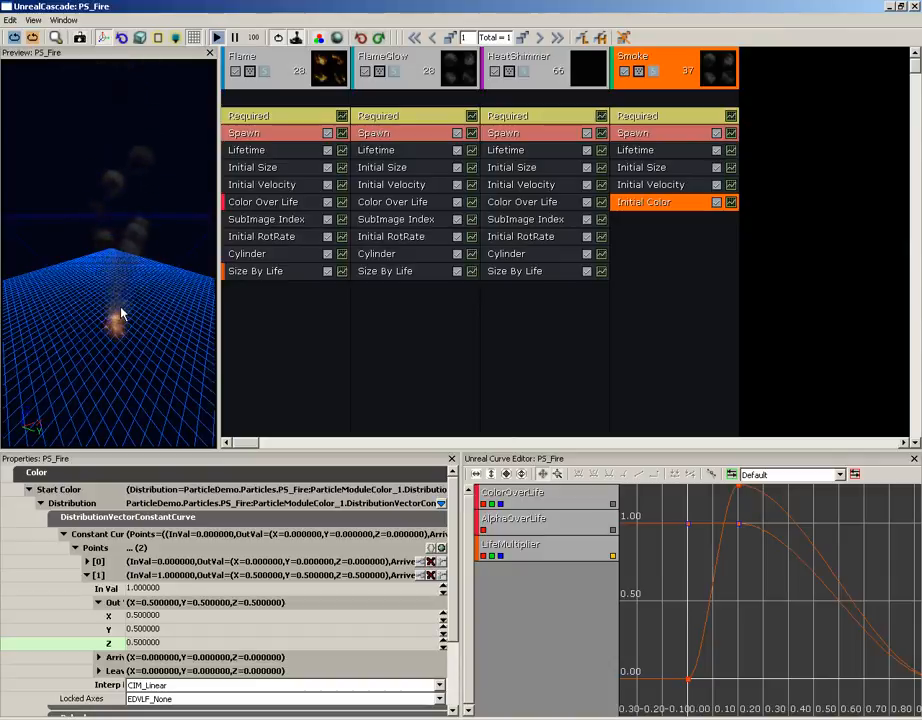
pyautogui.moveTo(119, 313); pyautogui.dragTo(163, 272)
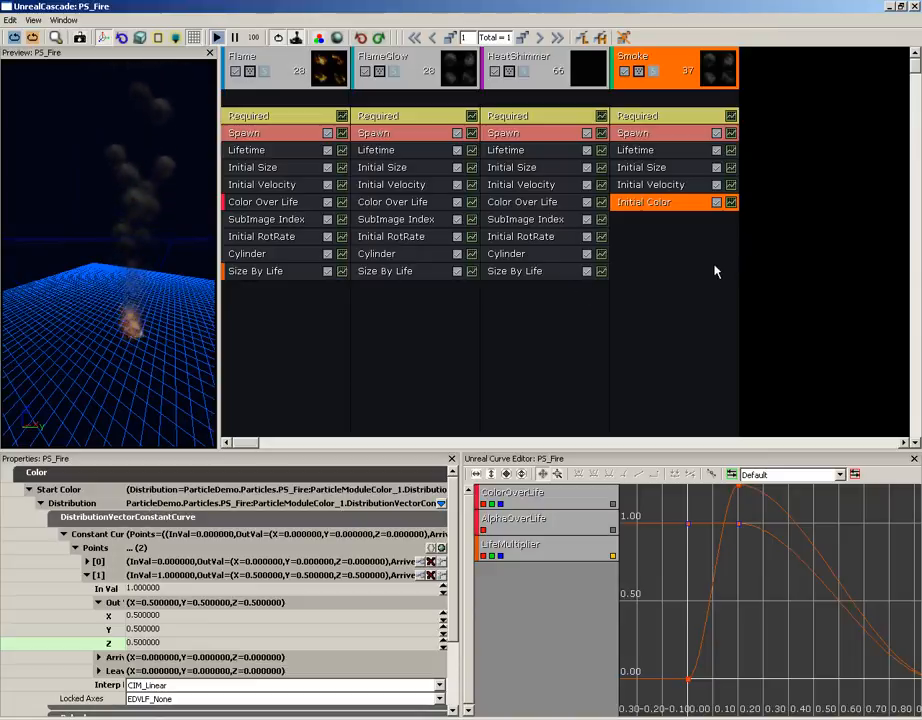
pyautogui.moveTo(175, 196)
pyautogui.mouseDown()
pyautogui.moveTo(163, 198)
pyautogui.moveTo(148, 268)
pyautogui.moveTo(159, 186)
pyautogui.mouseUp()
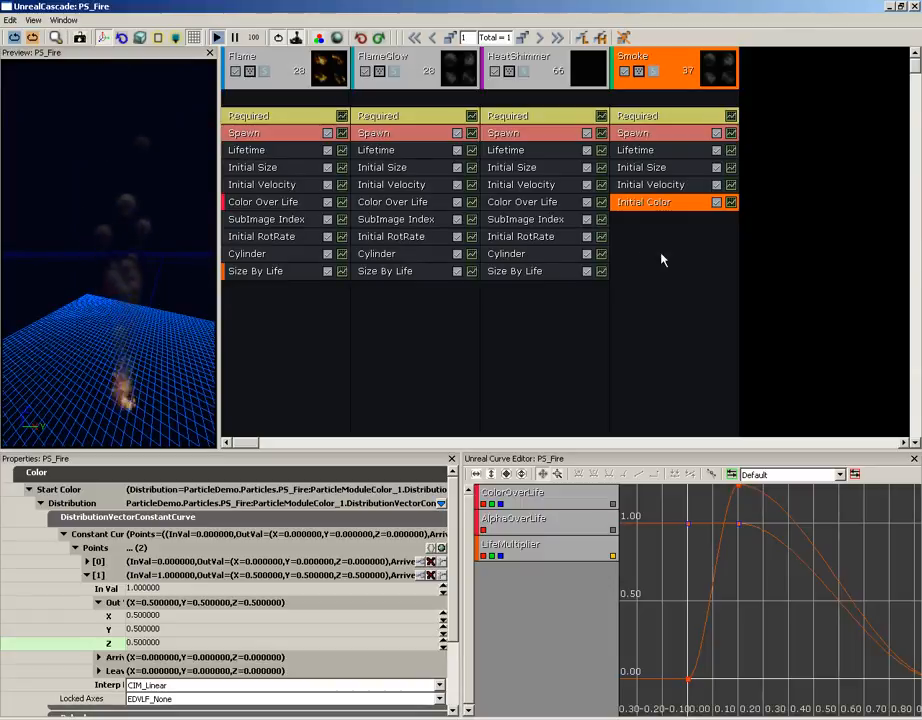
pyautogui.rightClick(630, 229)
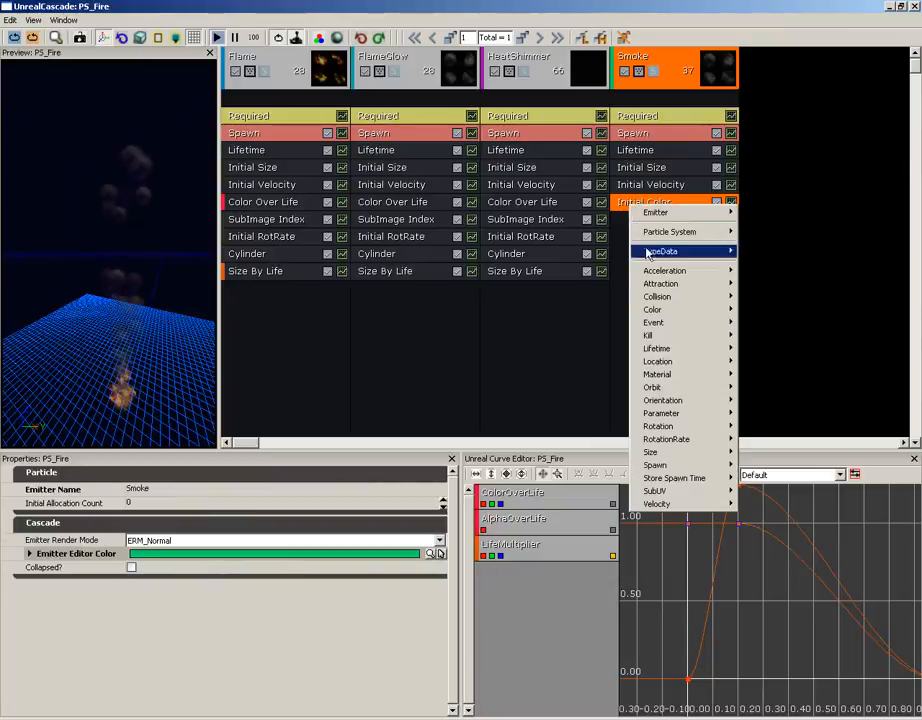
pyautogui.moveTo(648, 310)
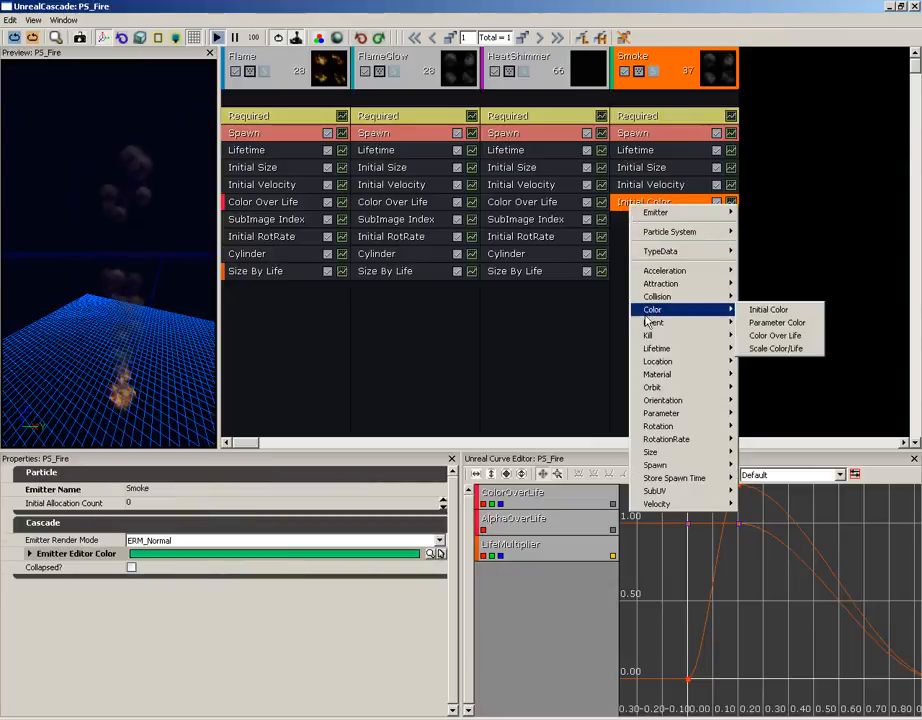
pyautogui.click(772, 350)
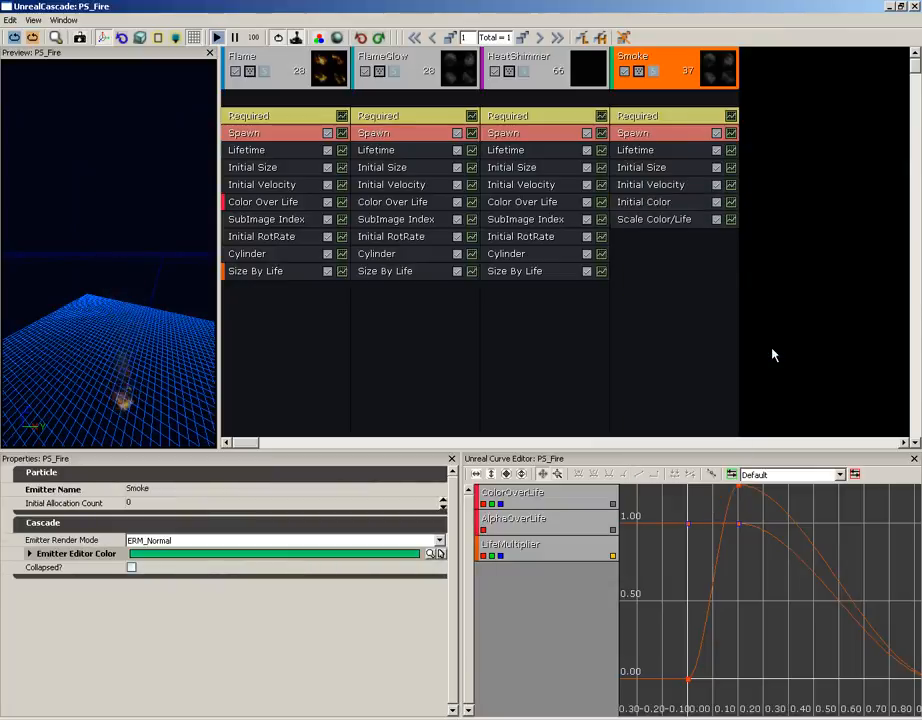
# Show the constant curve points of Color Scale Over Life in the Smoke emitter's Scale Color/Life module.
pyautogui.click(640, 220)
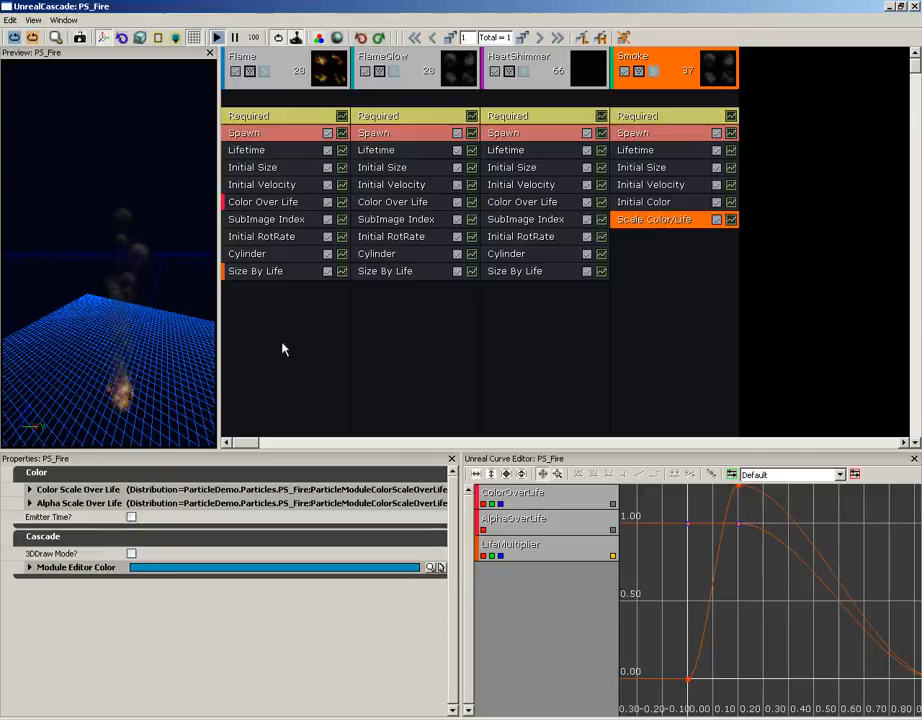
pyautogui.click(29, 489)
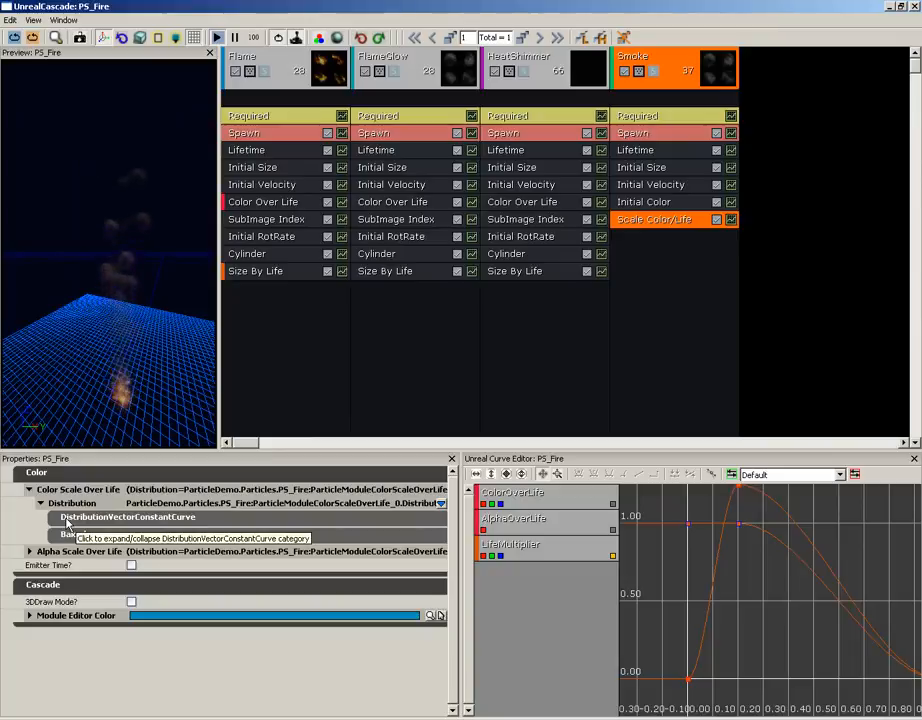
pyautogui.click(67, 521)
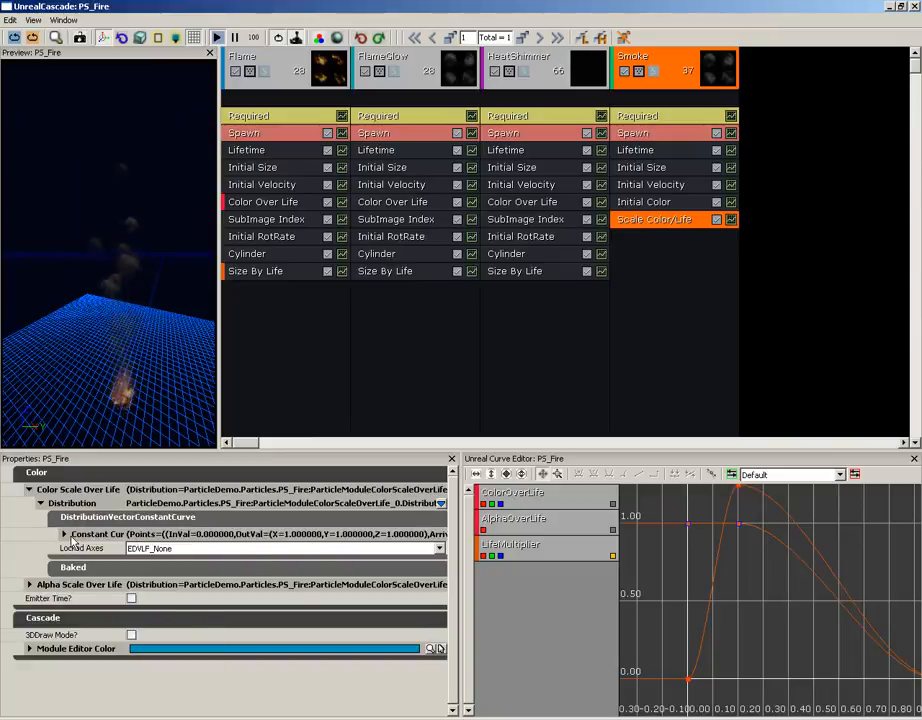
pyautogui.click(65, 534)
pyautogui.click(76, 548)
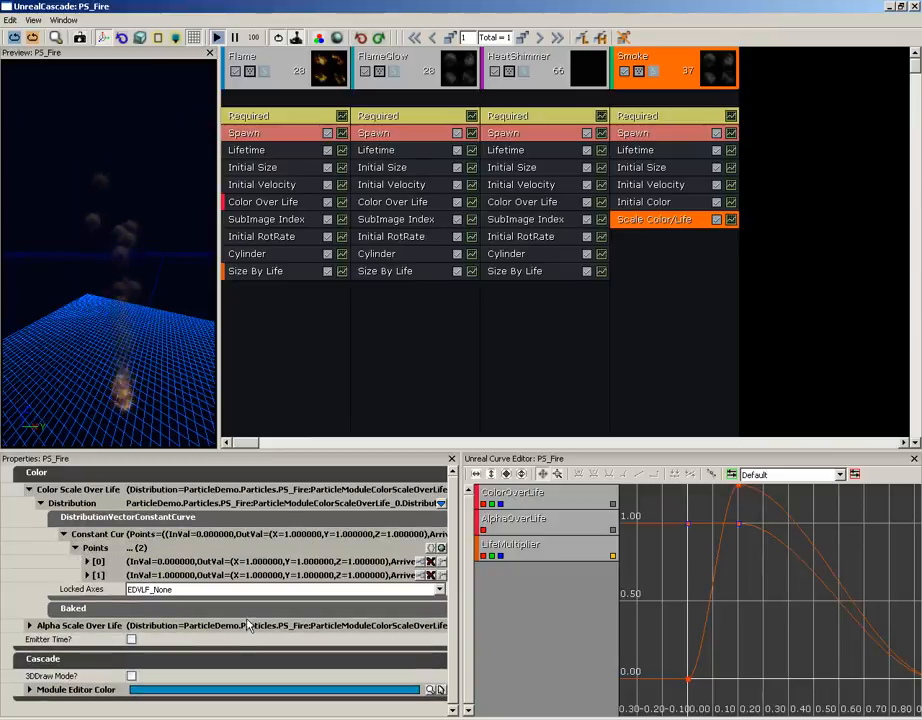
pyautogui.click(88, 563)
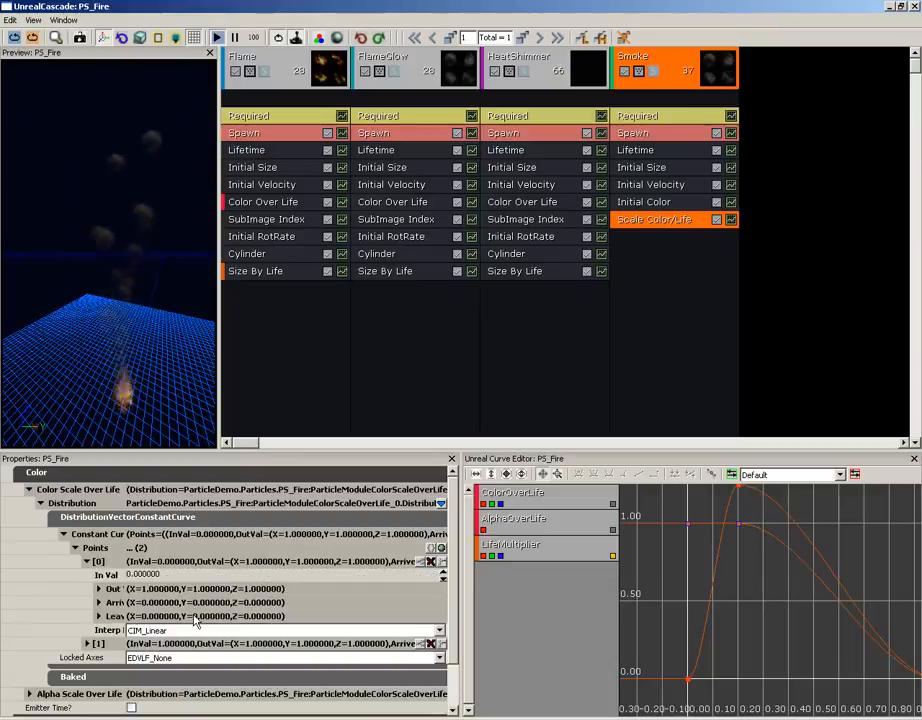
pyautogui.click(99, 589)
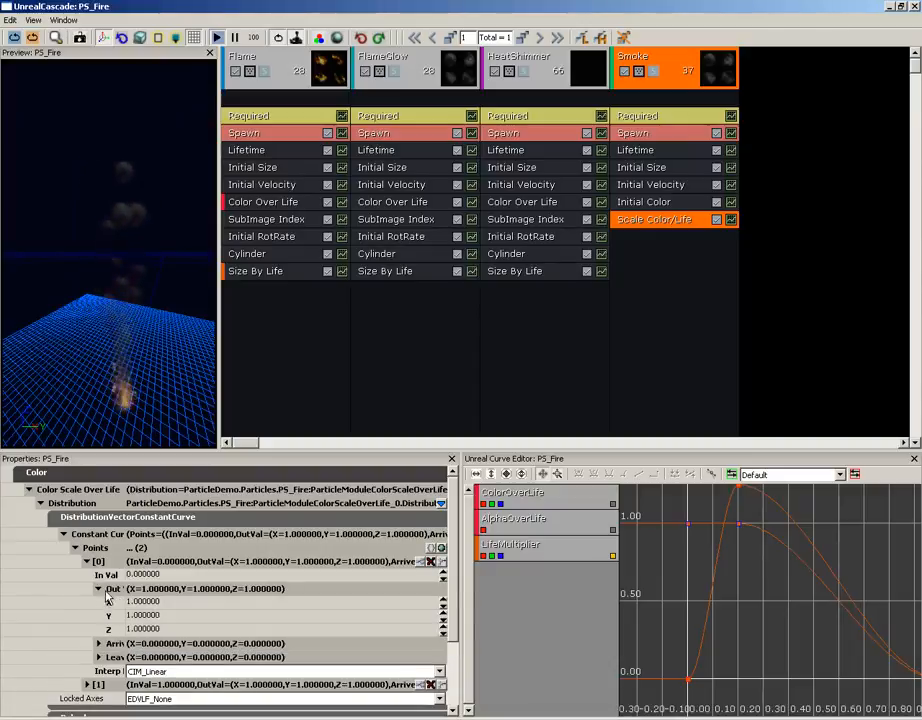
pyautogui.click(150, 602)
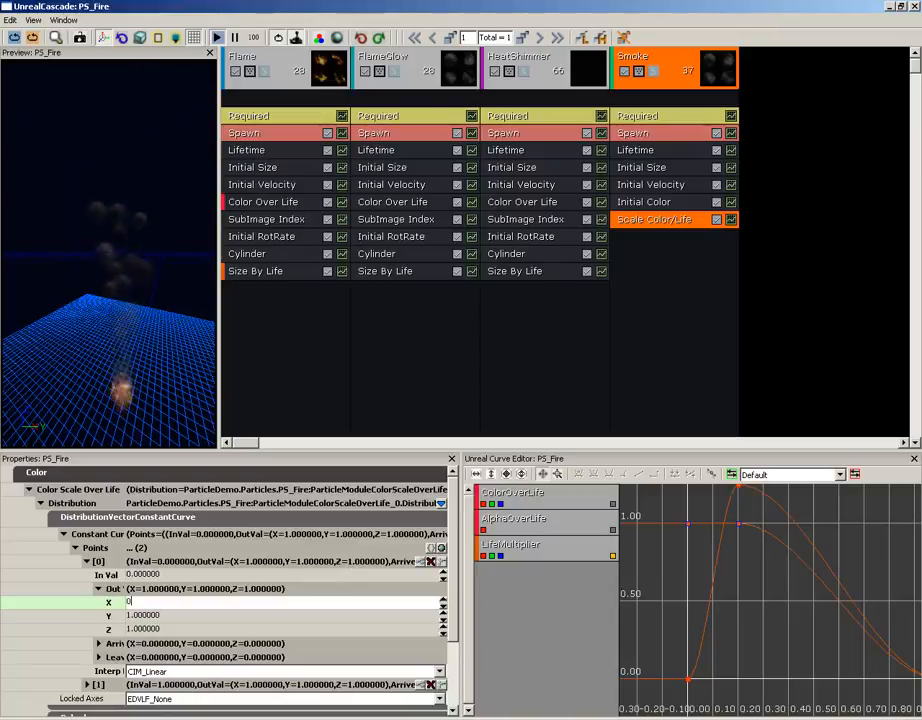
pyautogui.write('0')
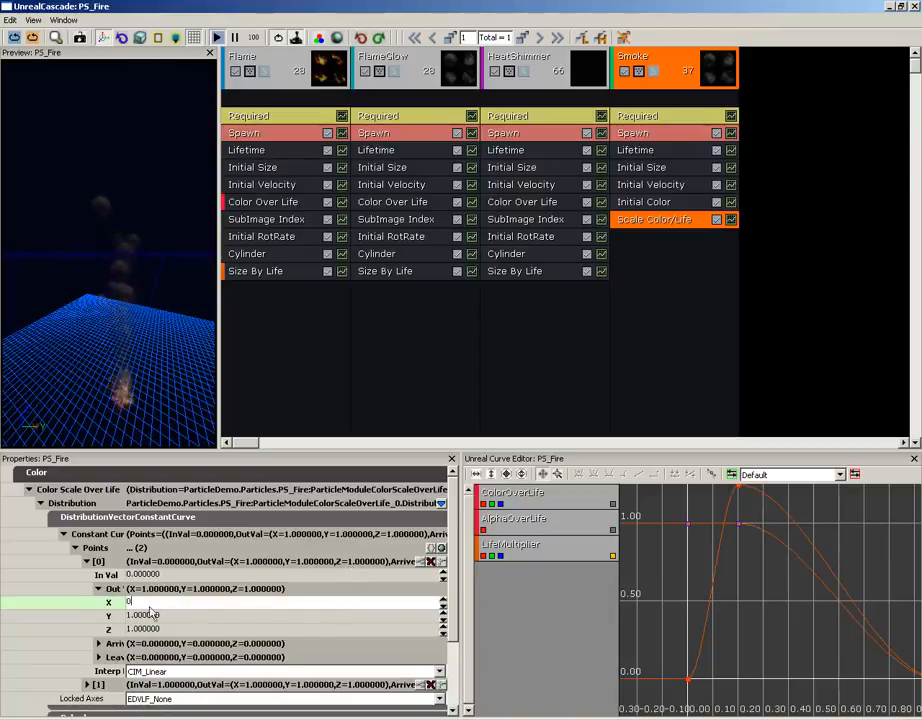
pyautogui.press('BackSpace')
pyautogui.write('1')
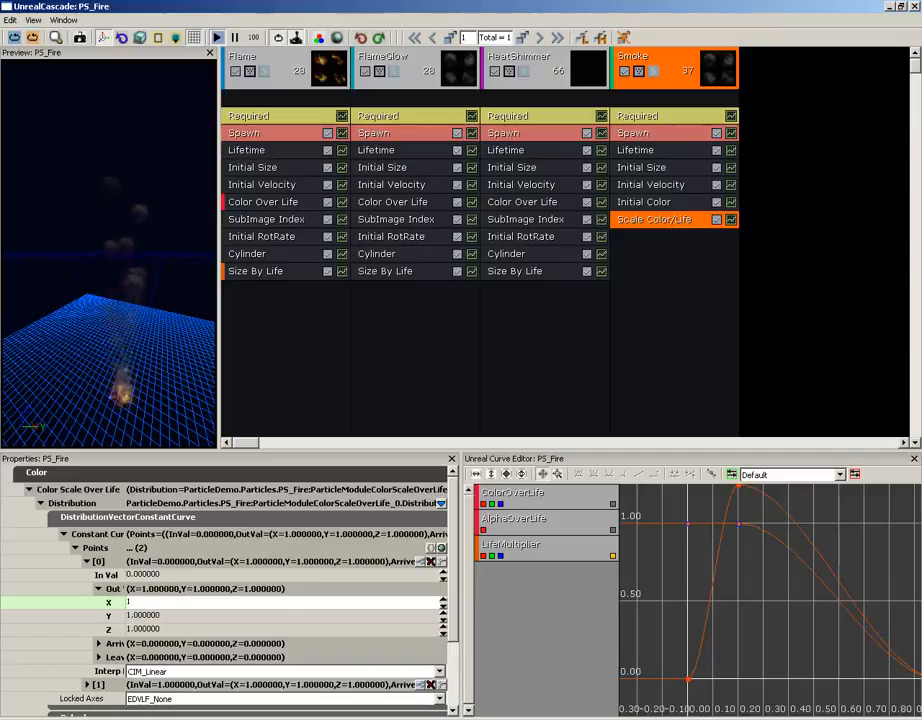
# Set the second Color Scale Over Life curve point's Out Val to 0 for X, Y and Z.
pyautogui.click(87, 562)
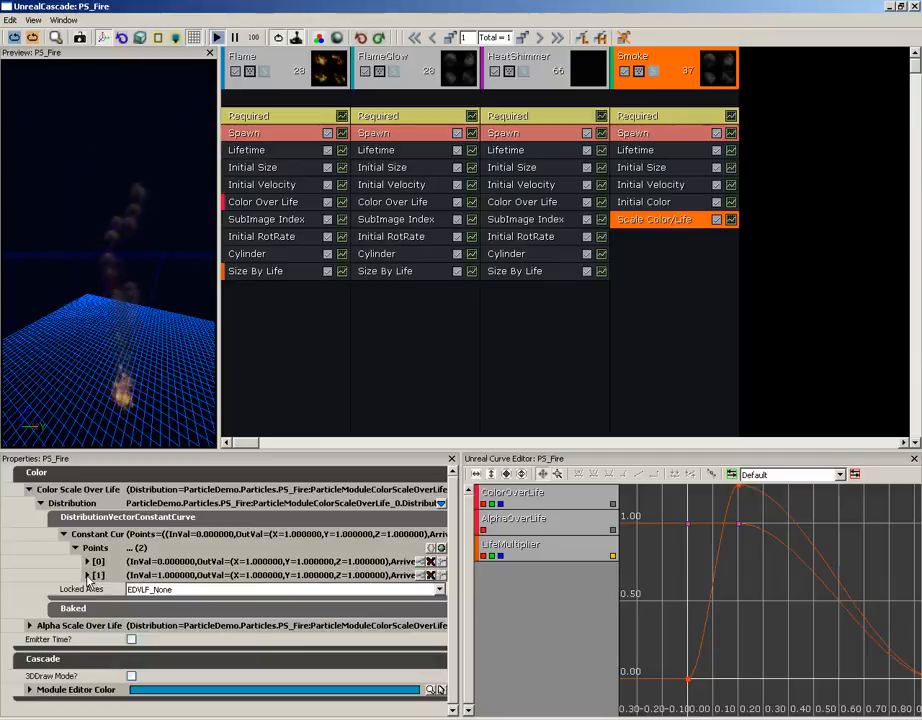
pyautogui.click(88, 576)
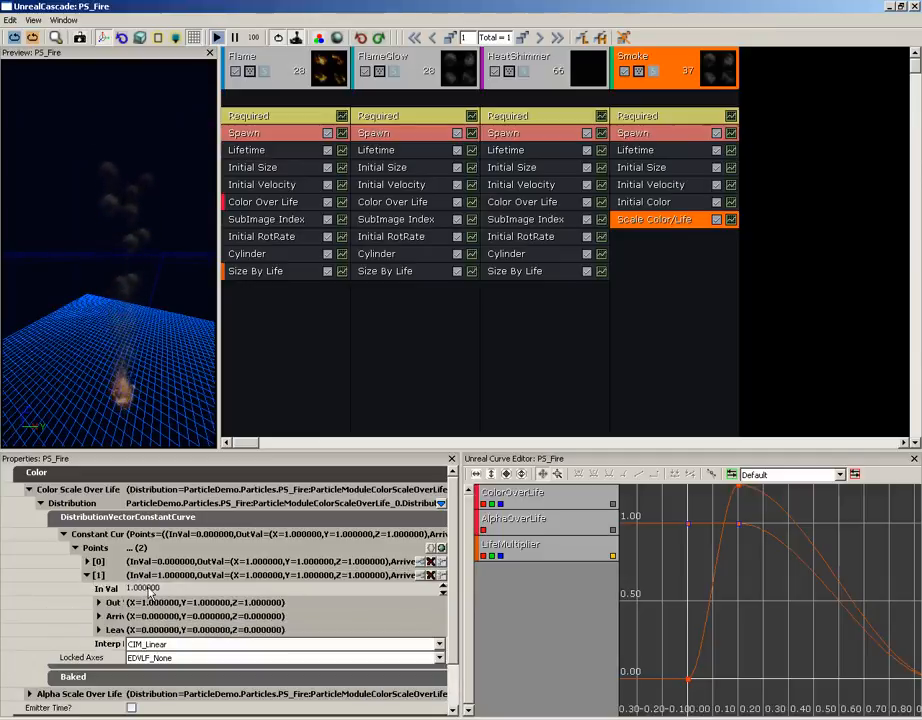
pyautogui.click(149, 590)
pyautogui.click(99, 603)
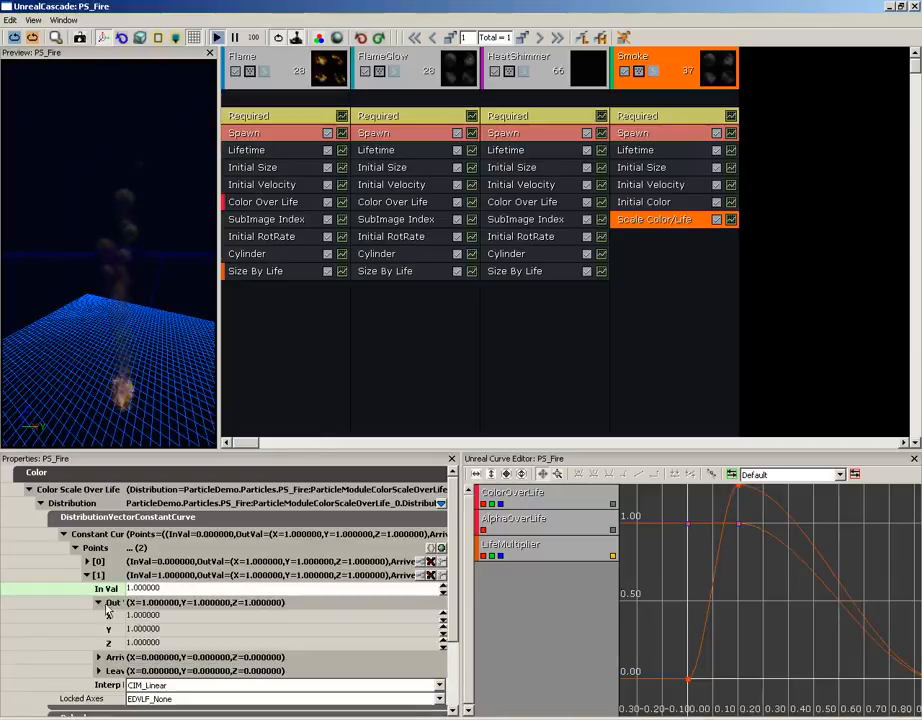
pyautogui.click(150, 615)
pyautogui.write('0')
pyautogui.press('Tab')
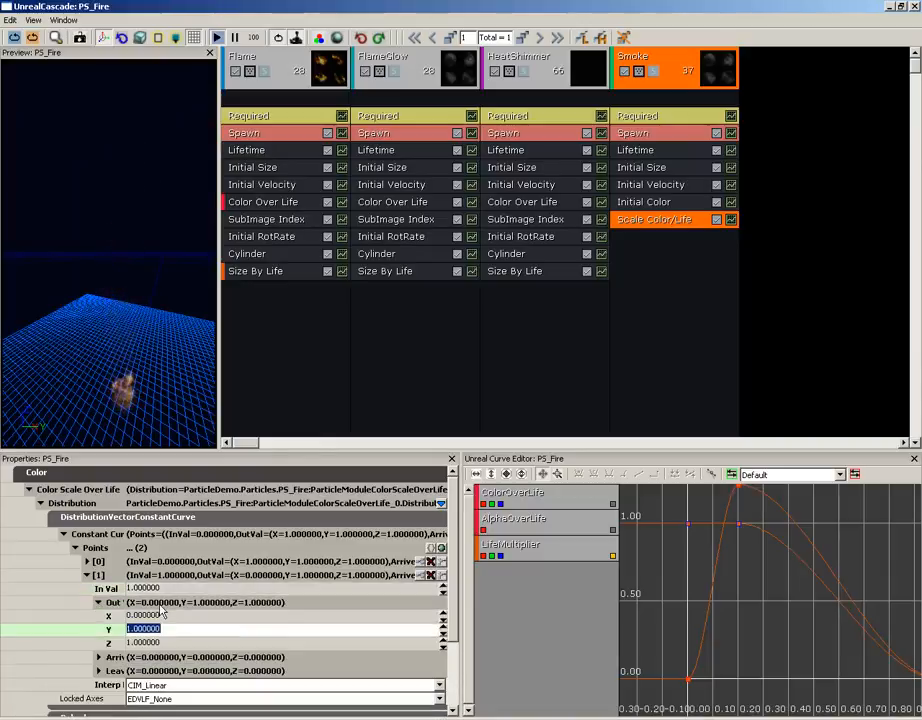
pyautogui.write('0')
pyautogui.press('Tab')
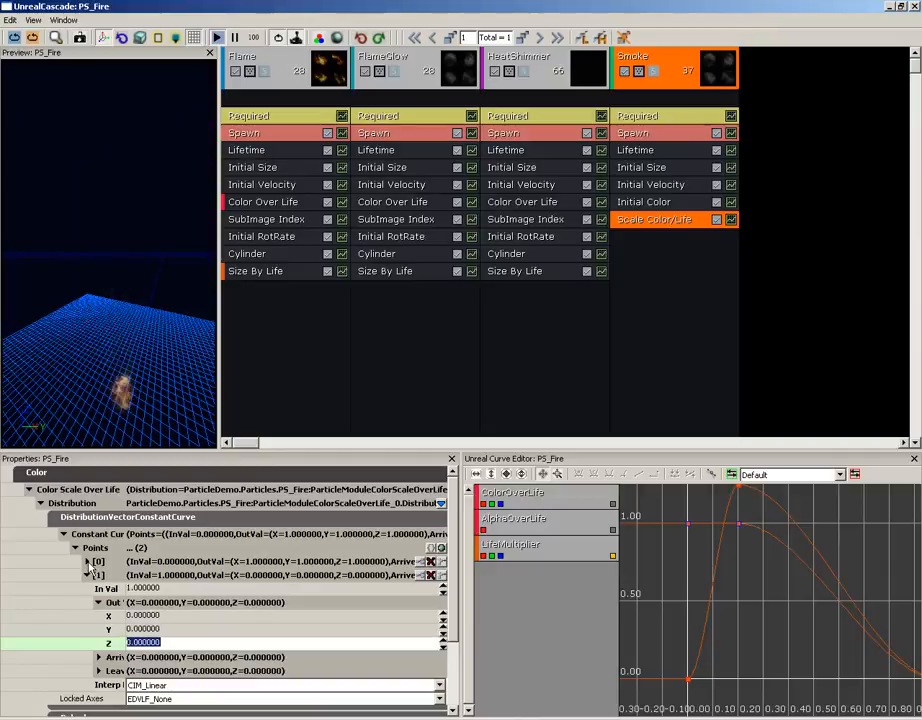
# Set the preview background color to Red 125, Green 125, Blue 151 to inspect the fading smoke.
pyautogui.moveTo(121, 255); pyautogui.dragTo(158, 350)
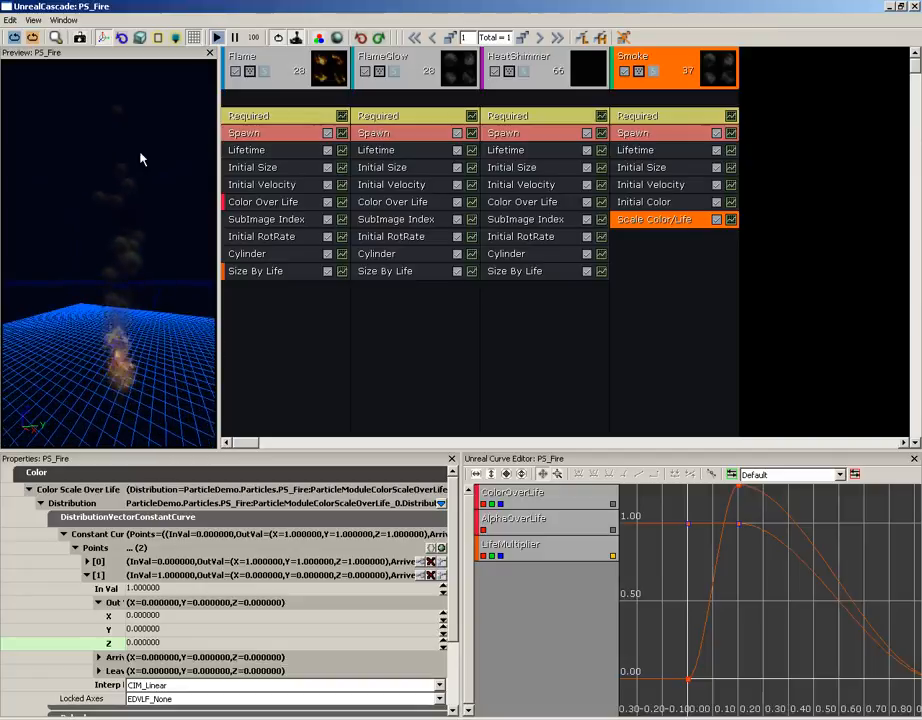
pyautogui.moveTo(148, 203); pyautogui.dragTo(150, 239)
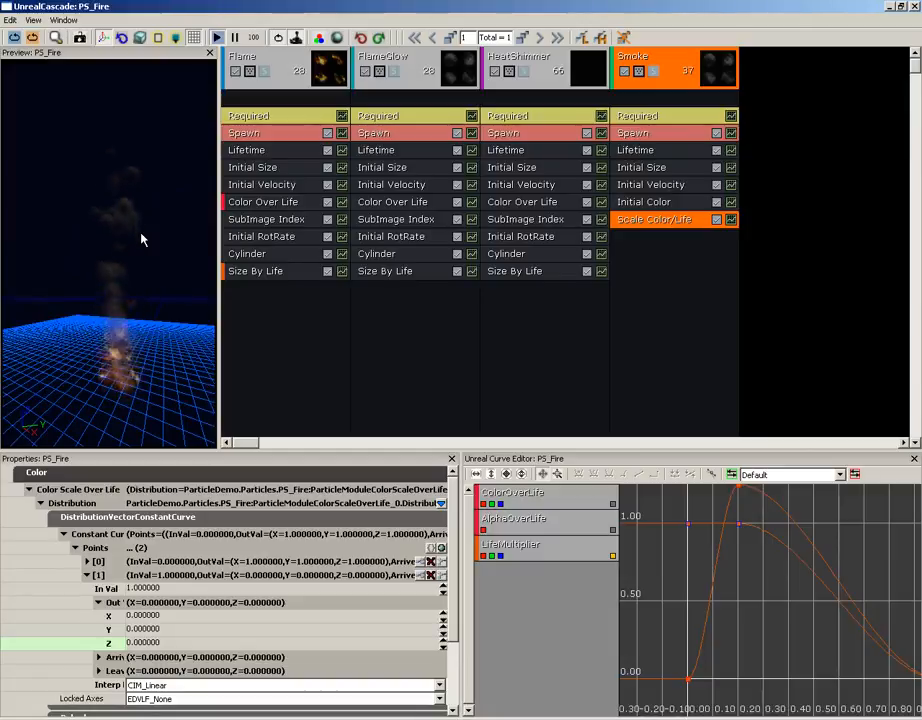
pyautogui.click(296, 37)
pyautogui.moveTo(312, 144); pyautogui.dragTo(315, 111)
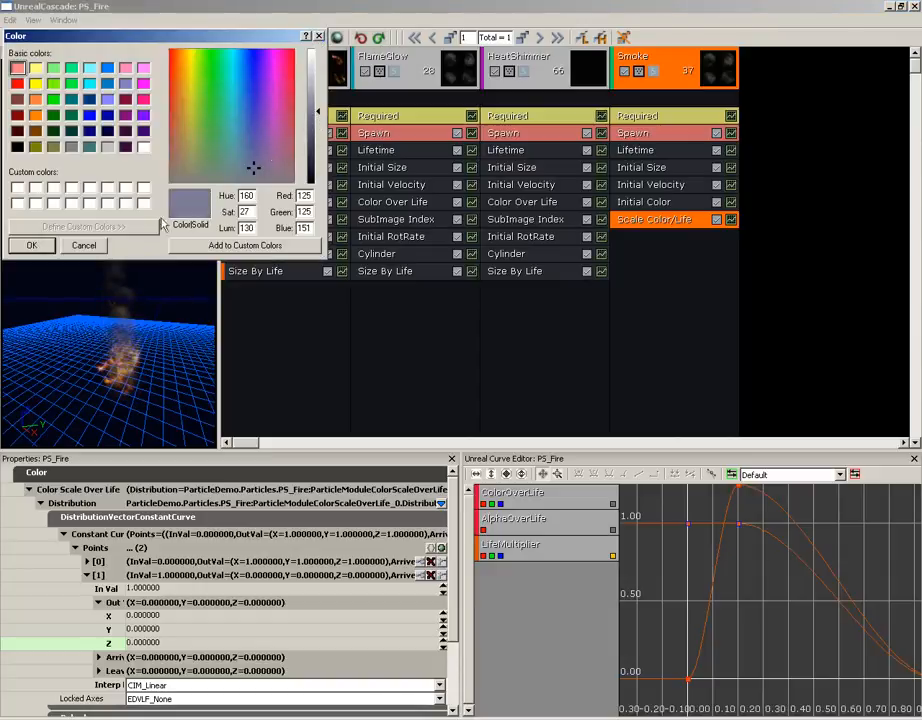
pyautogui.click(45, 249)
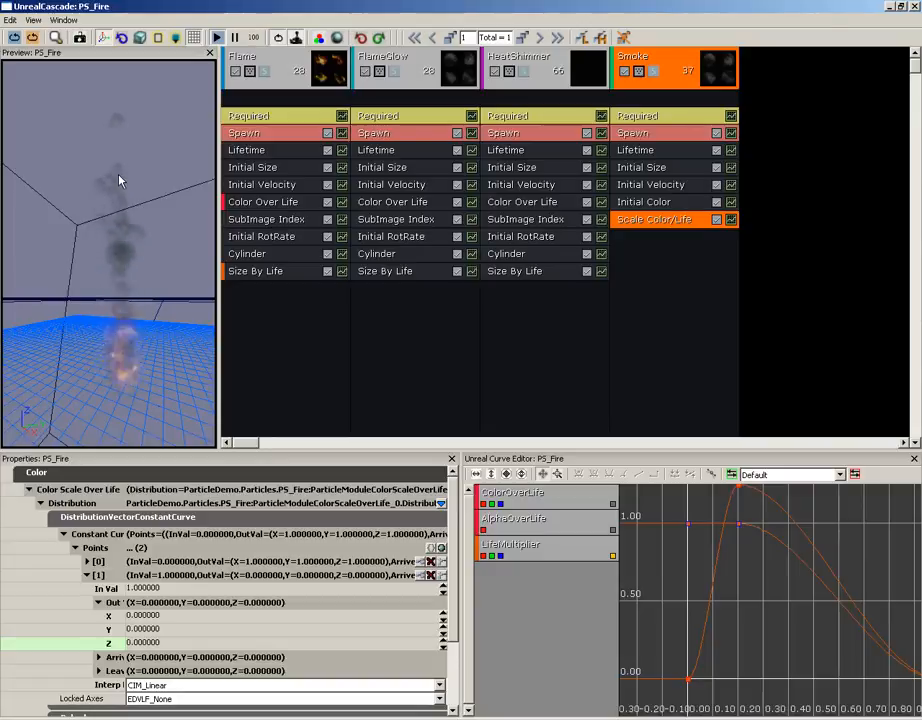
# Set the preview background color to black.
pyautogui.click(319, 38)
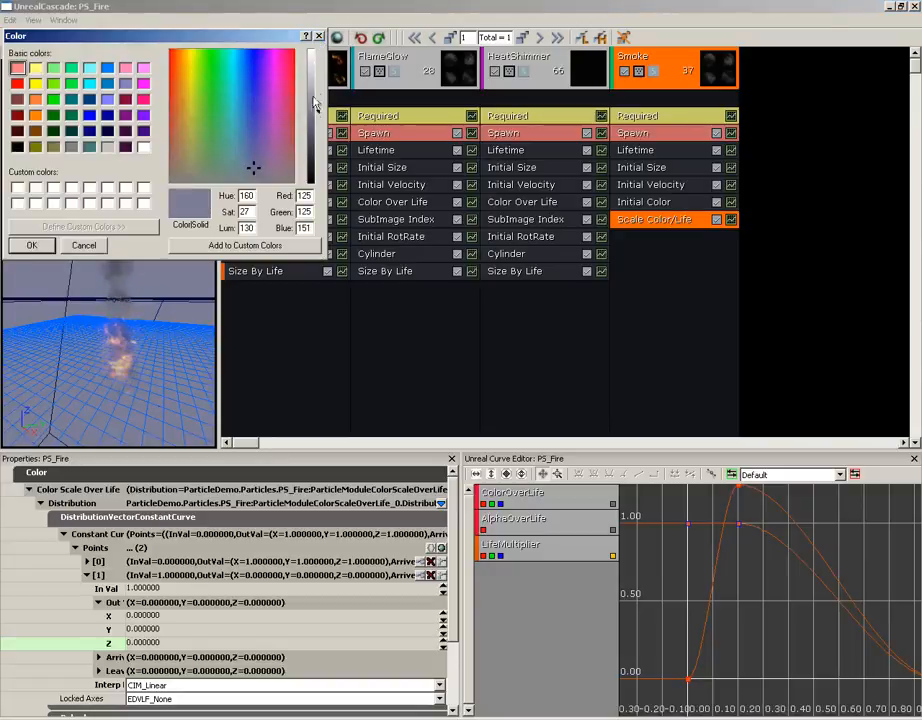
pyautogui.moveTo(314, 103); pyautogui.dragTo(317, 187)
pyautogui.click(32, 247)
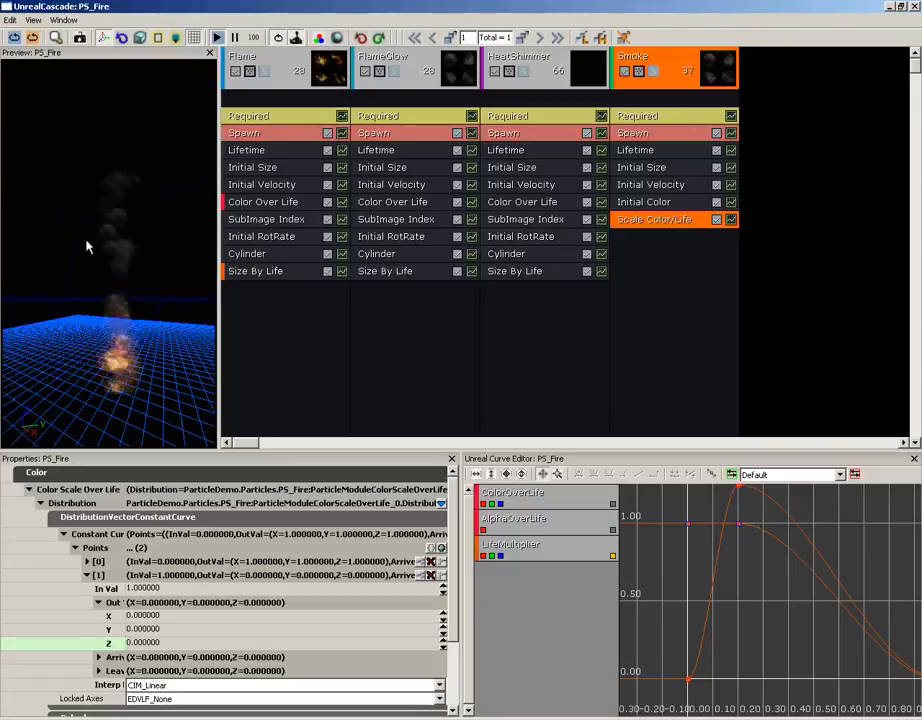
pyautogui.moveTo(70, 315); pyautogui.dragTo(87, 247)
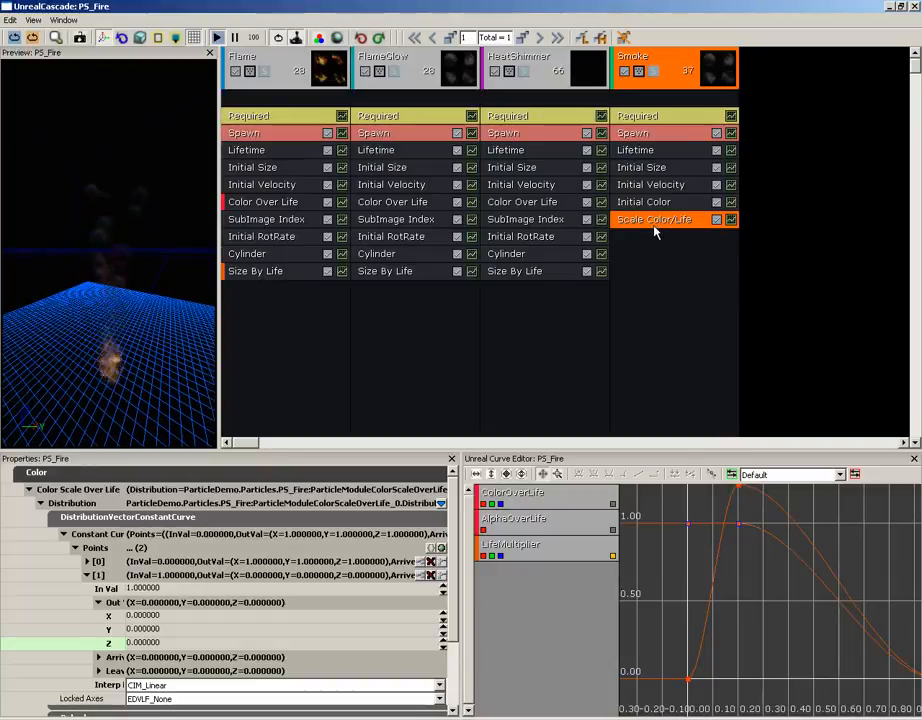
# Change the Alpha Scale Over Life distribution to DistributionFloatConstantCurve and expand its constant curve.
pyautogui.click(41, 503)
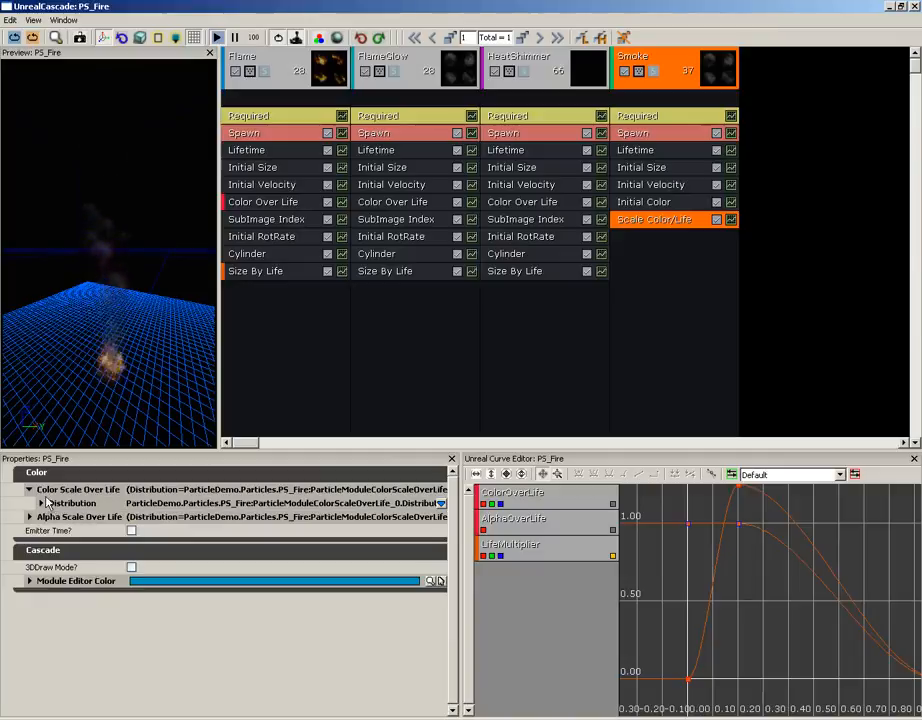
pyautogui.click(31, 517)
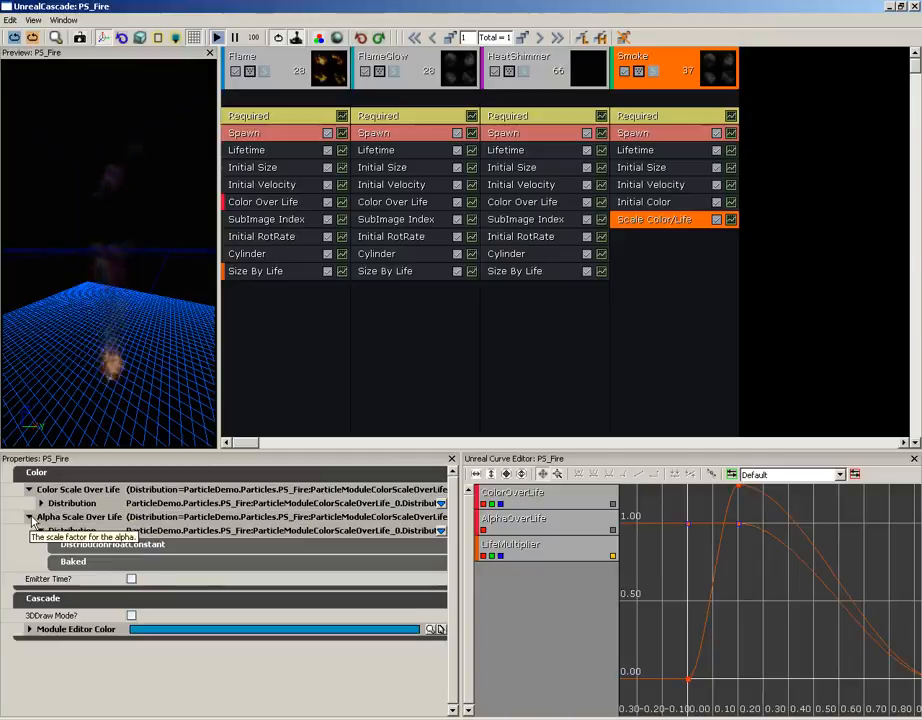
pyautogui.click(126, 546)
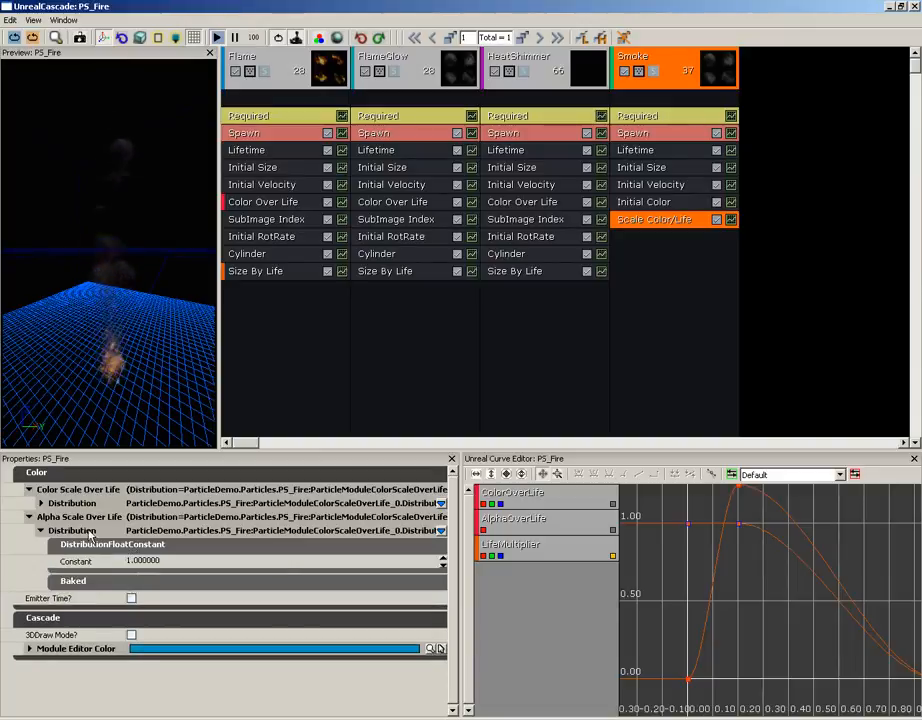
pyautogui.click(441, 531)
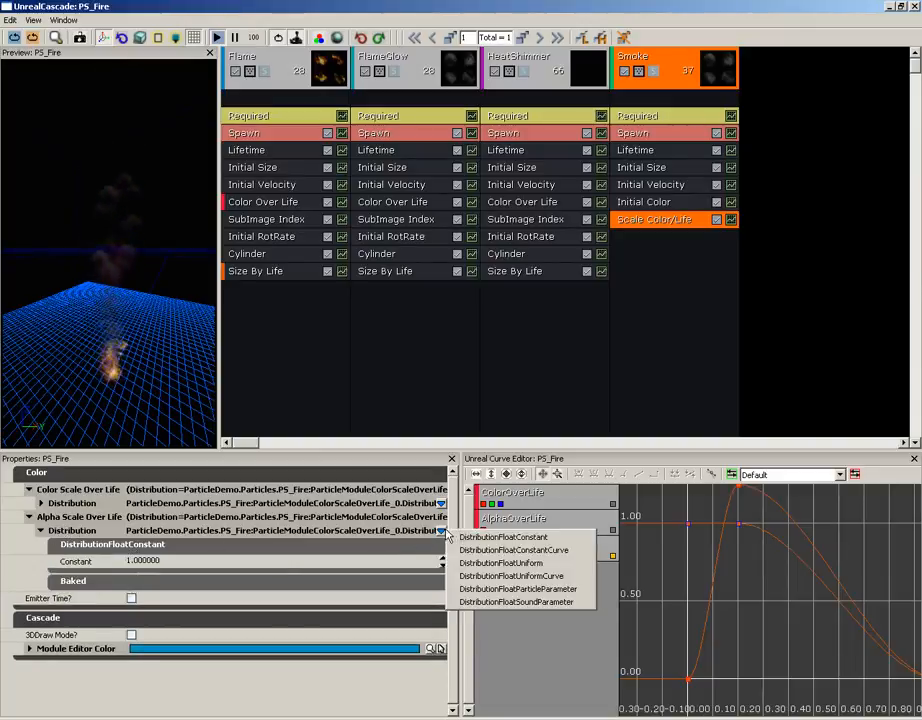
pyautogui.click(491, 550)
pyautogui.click(69, 545)
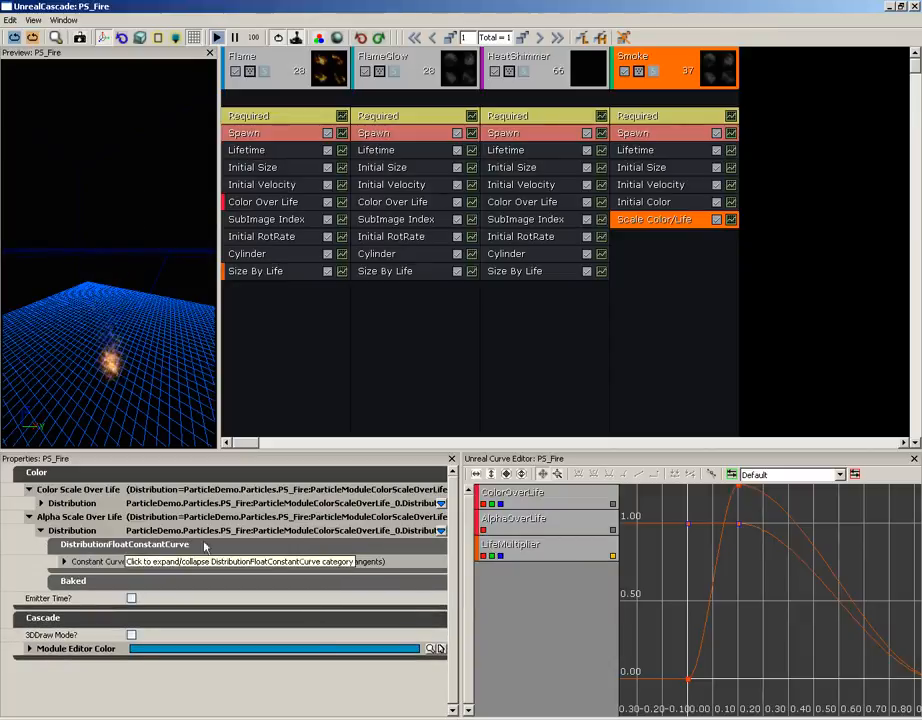
pyautogui.click(64, 561)
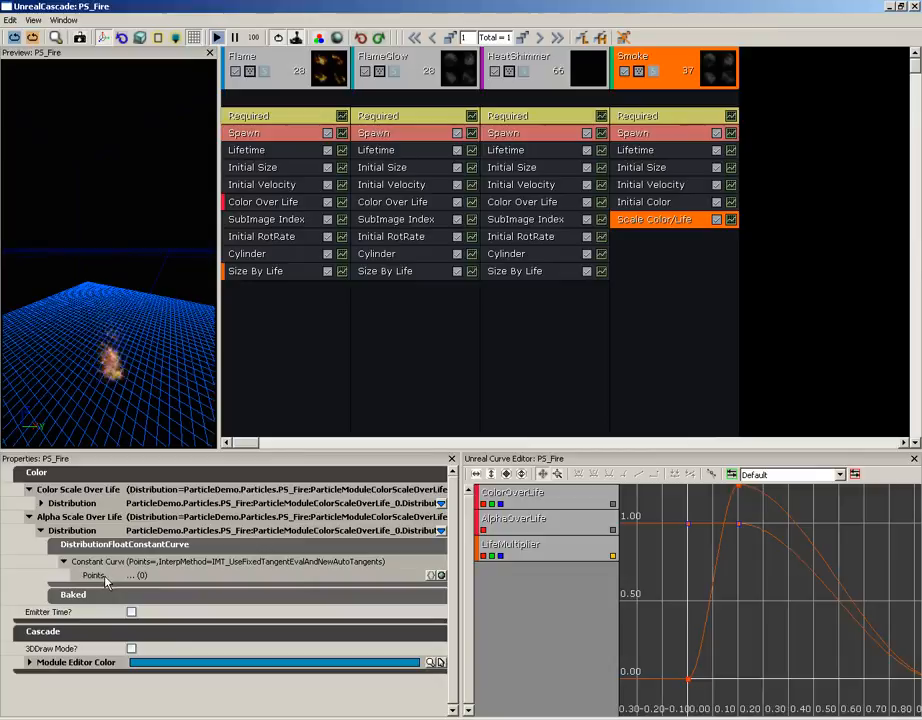
# Add two points to the Alpha Scale Over Life constant curve.
pyautogui.moveTo(120, 355); pyautogui.dragTo(121, 321)
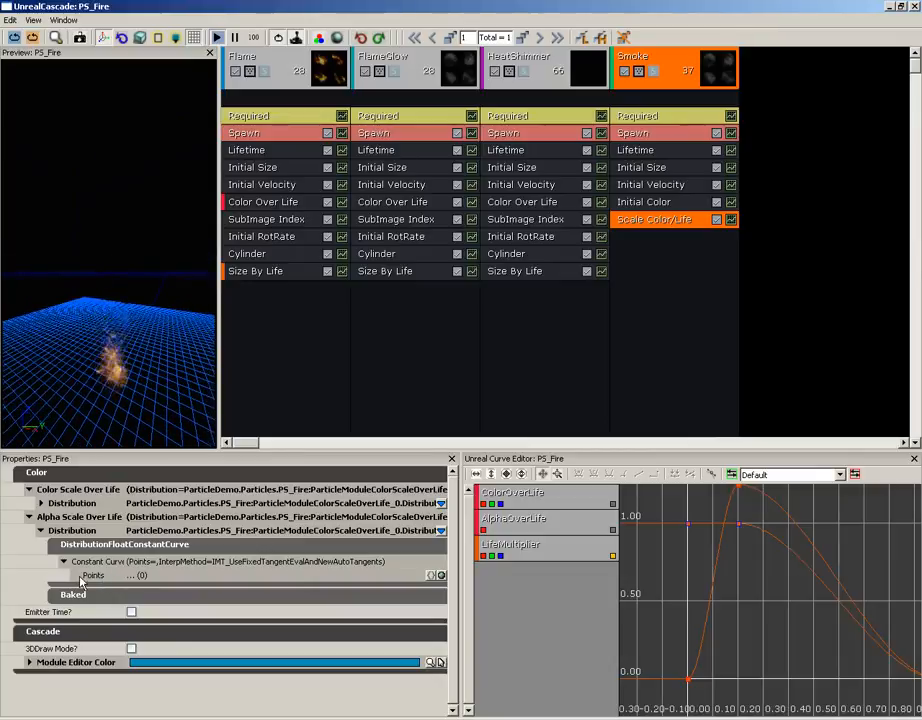
pyautogui.click(441, 577)
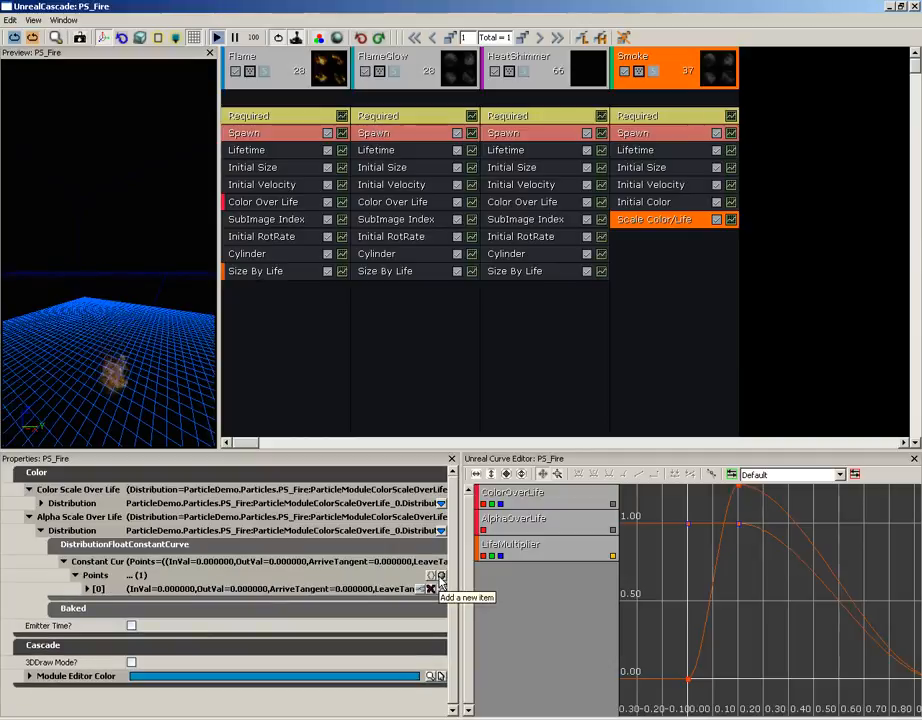
pyautogui.click(441, 577)
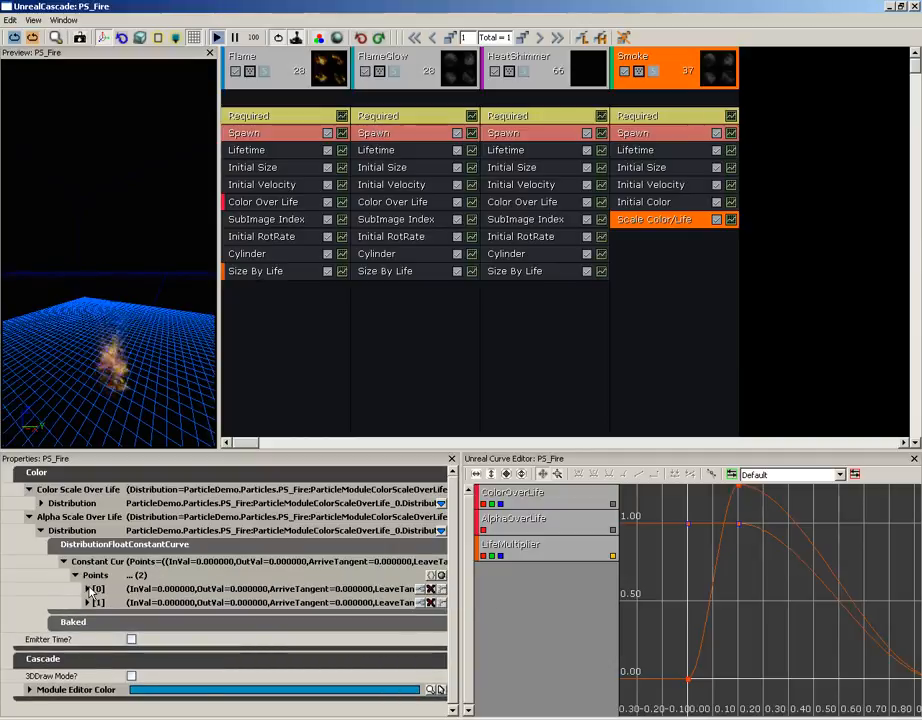
# Set the first Alpha Scale Over Life point's Out Val to 1 and the second point's In Val to 1.
pyautogui.click(88, 589)
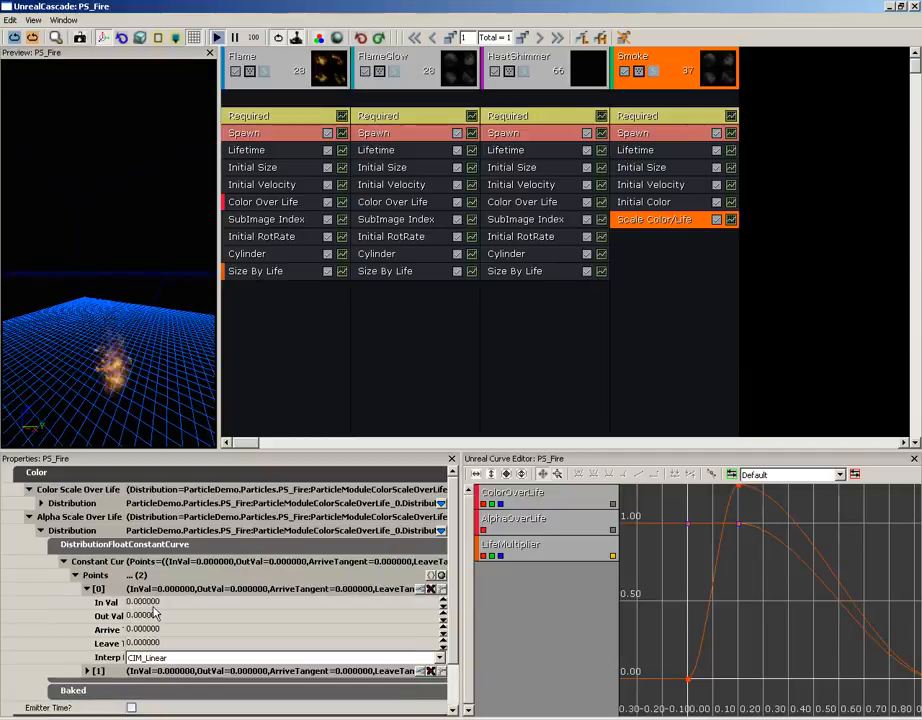
pyautogui.click(153, 617)
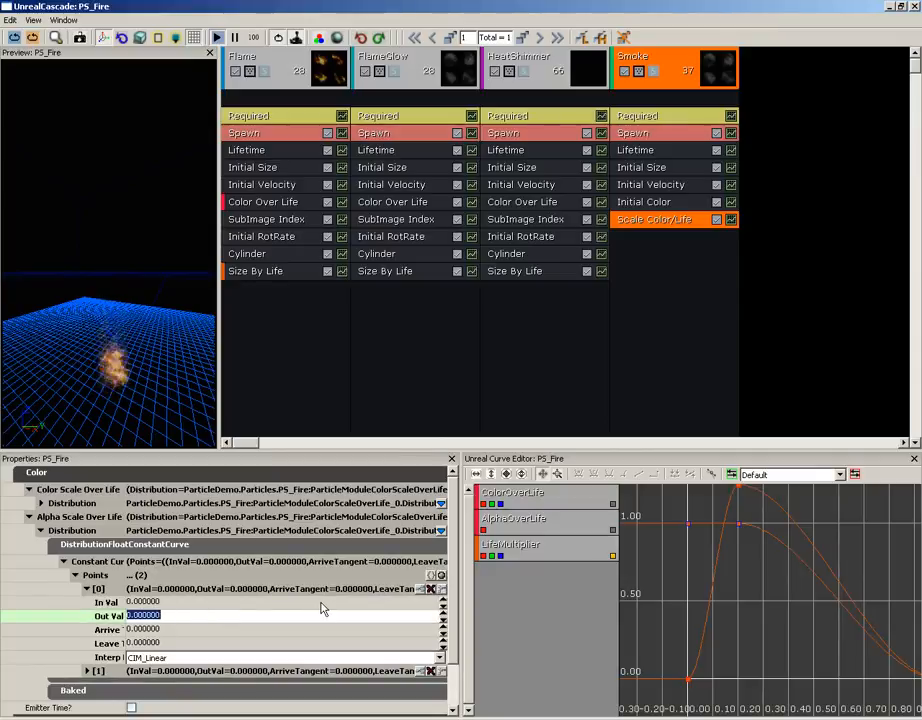
pyautogui.click(88, 590)
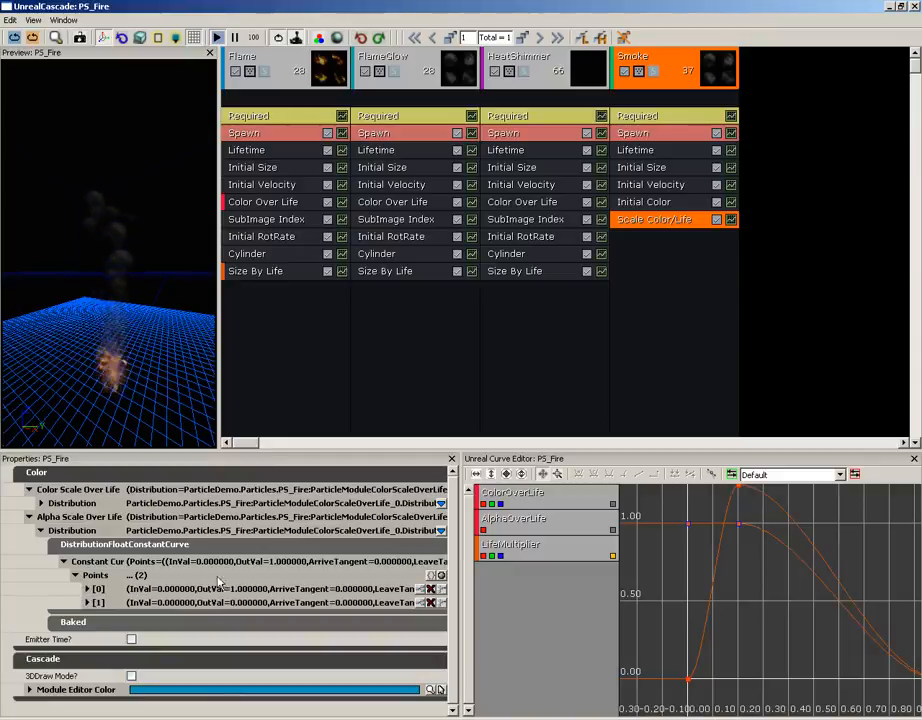
pyautogui.click(88, 603)
pyautogui.click(164, 619)
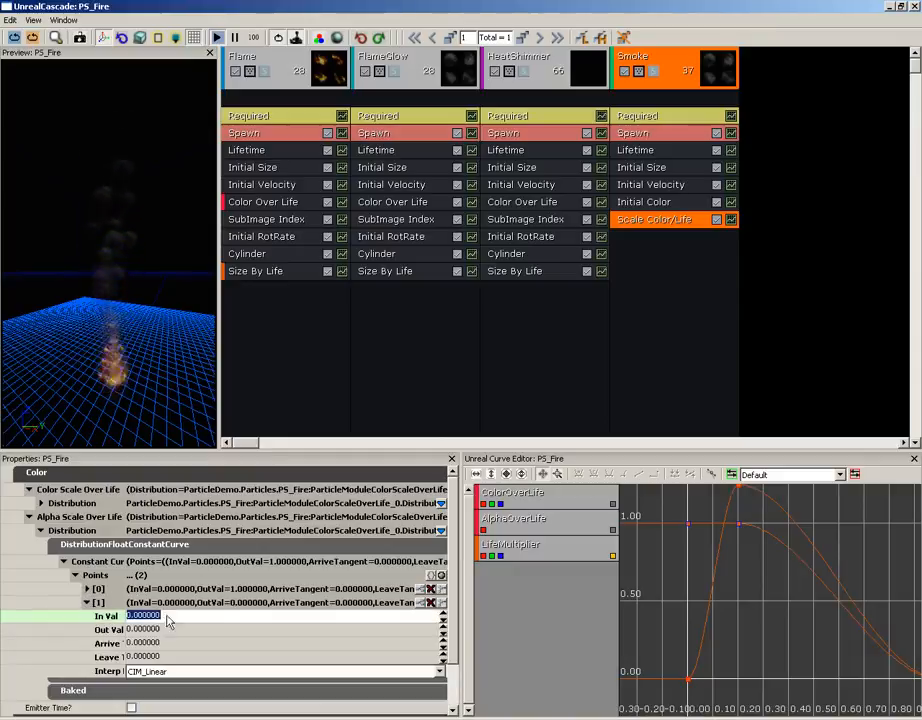
pyautogui.write('1')
pyautogui.press('Return')
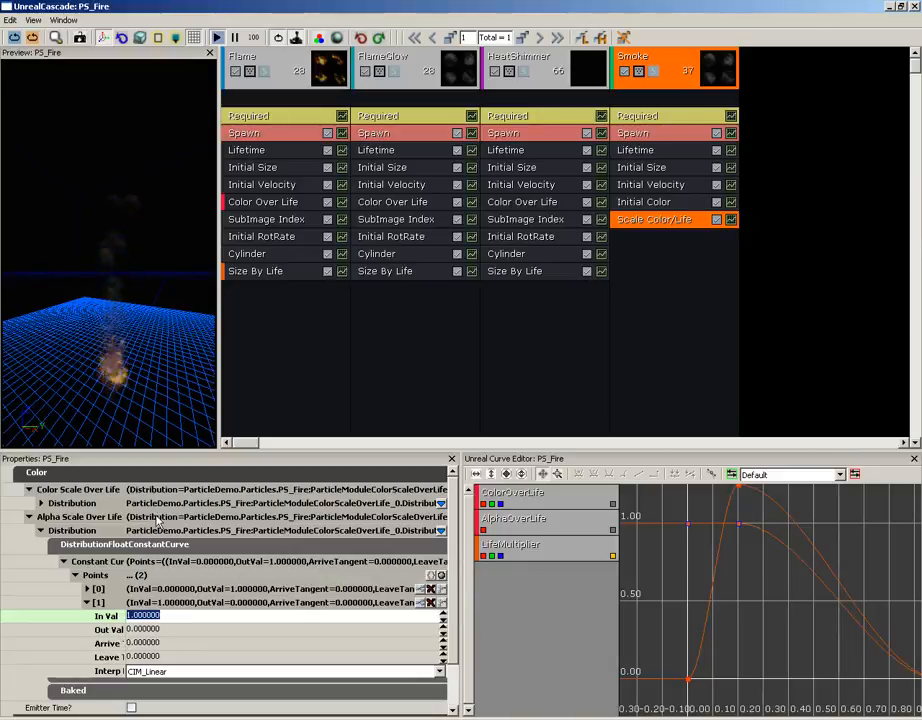
# Check the smoke's alpha fade against a grey preview background of Red, Green and Blue 129, and return the background to black.
pyautogui.moveTo(143, 367); pyautogui.dragTo(150, 312)
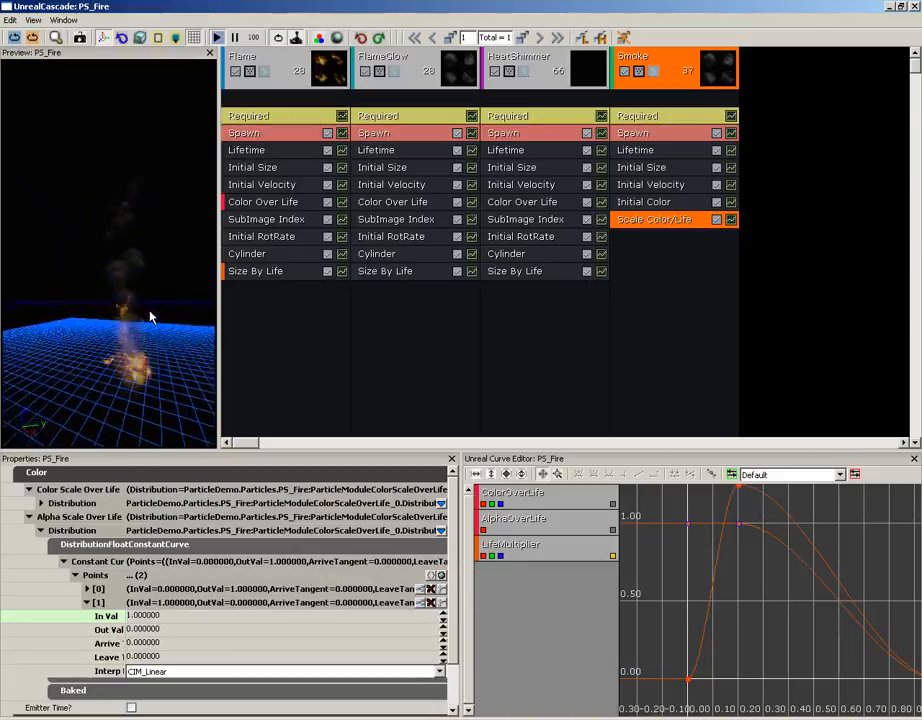
pyautogui.click(318, 40)
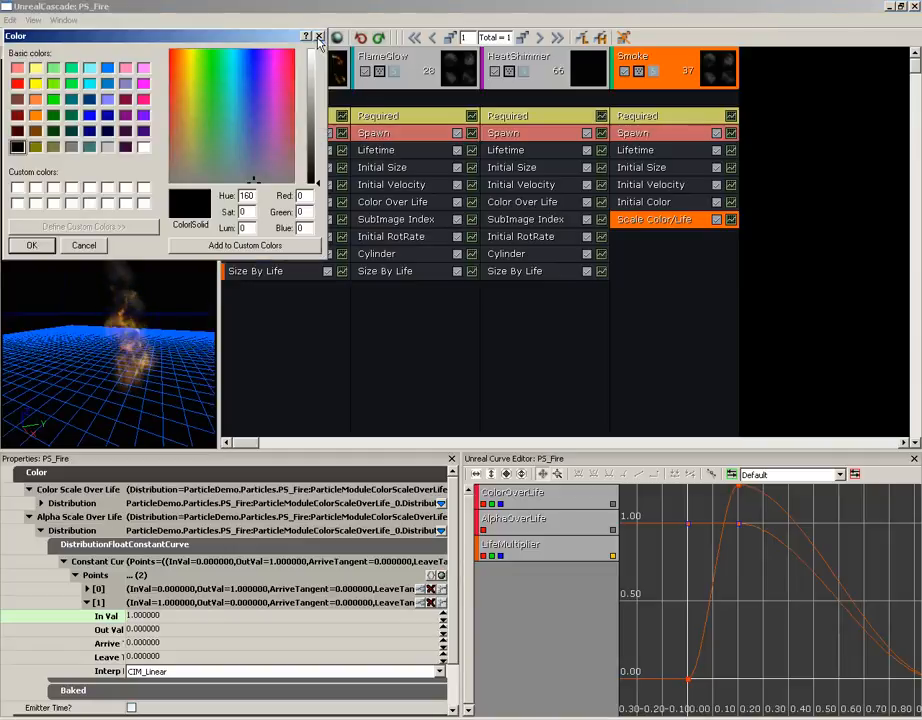
pyautogui.click(31, 246)
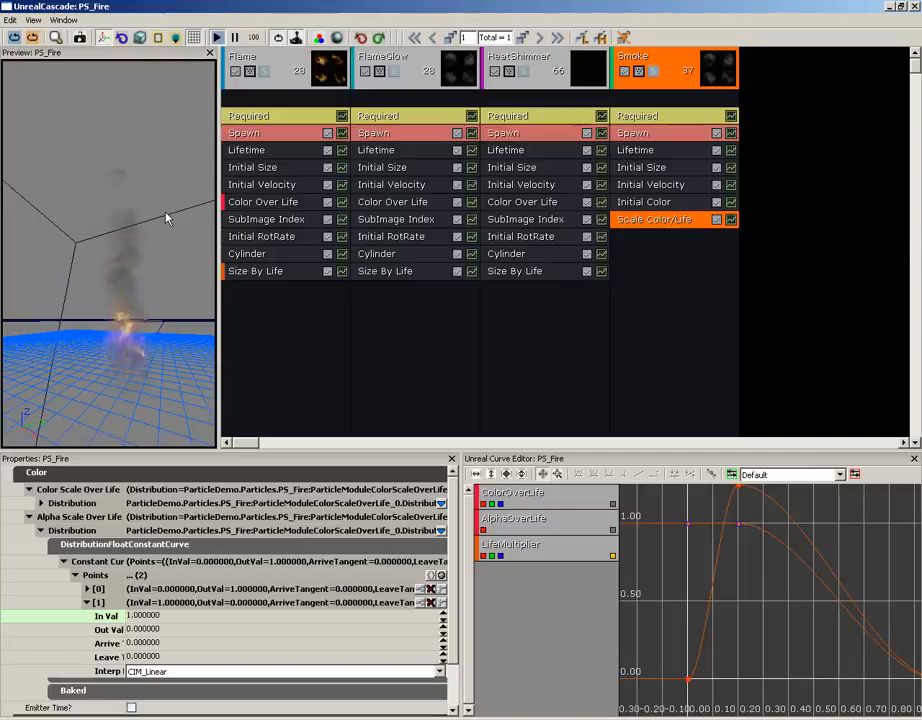
pyautogui.click(319, 39)
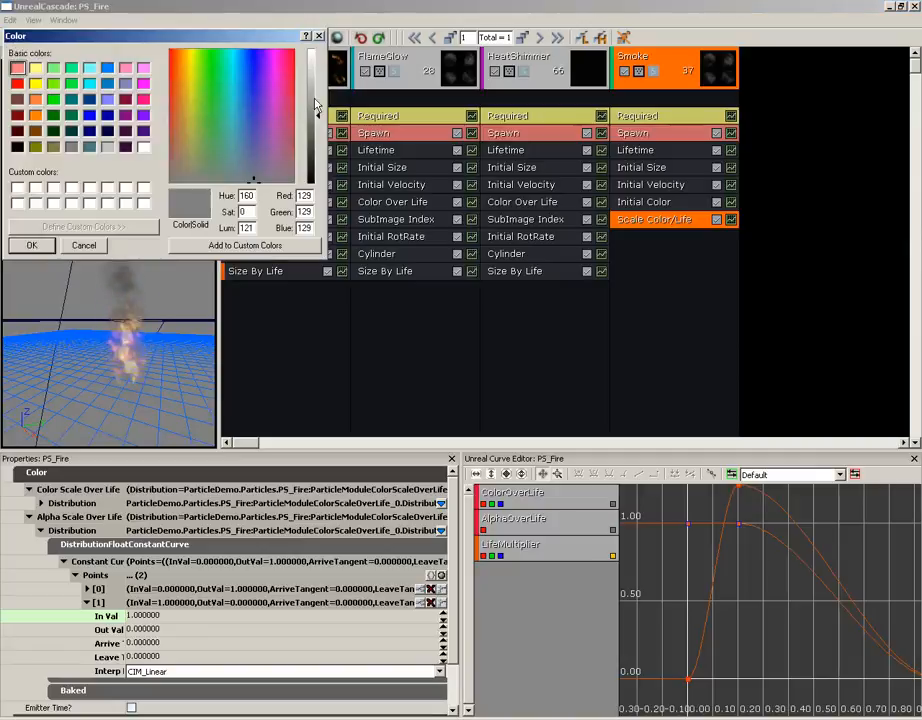
pyautogui.moveTo(319, 126); pyautogui.dragTo(318, 189)
pyautogui.click(43, 249)
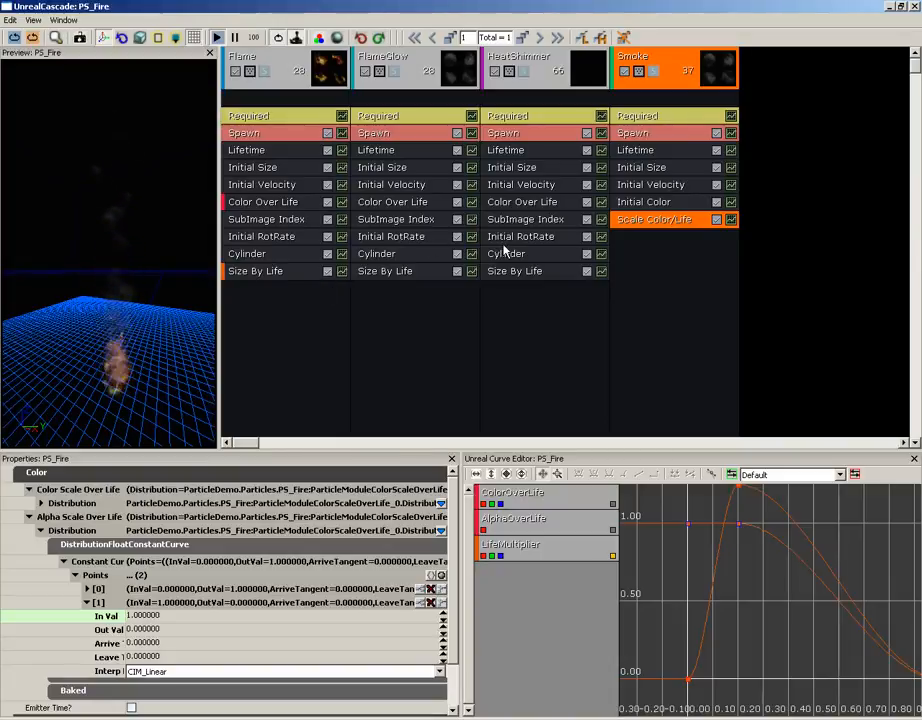
pyautogui.moveTo(147, 303)
pyautogui.mouseDown()
pyautogui.moveTo(150, 289)
pyautogui.moveTo(136, 305)
pyautogui.mouseUp()
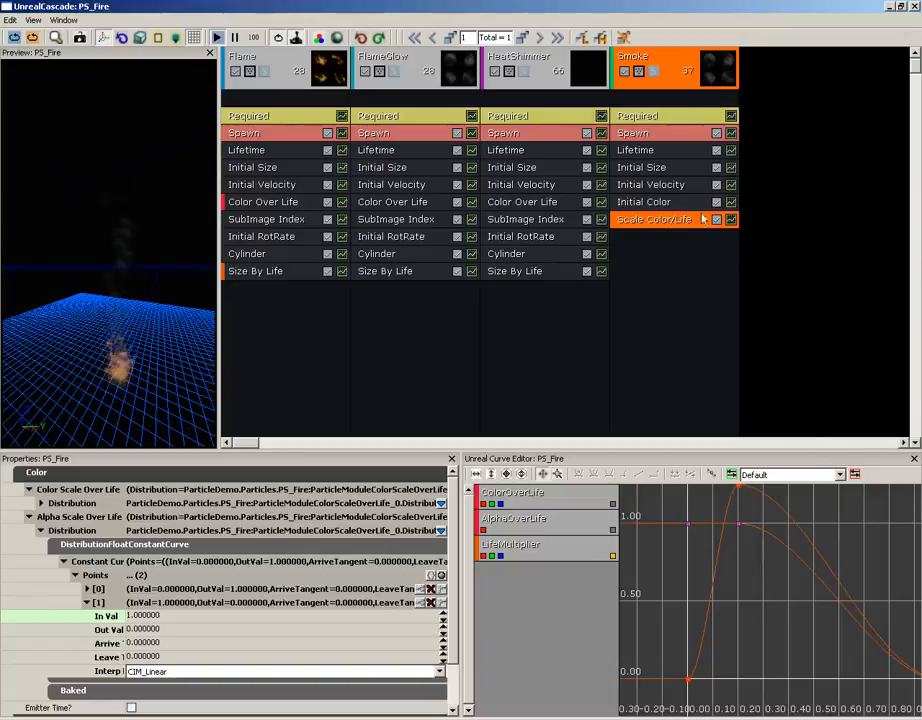
# Add a Size By Life module to the Smoke emitter and select it.
pyautogui.rightClick(633, 255)
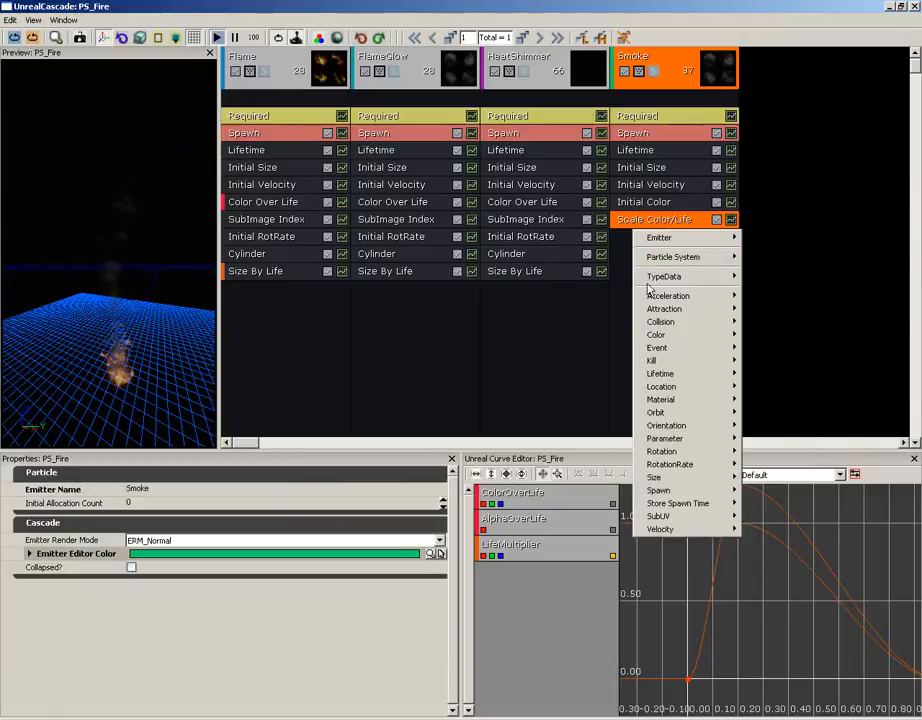
pyautogui.moveTo(651, 478)
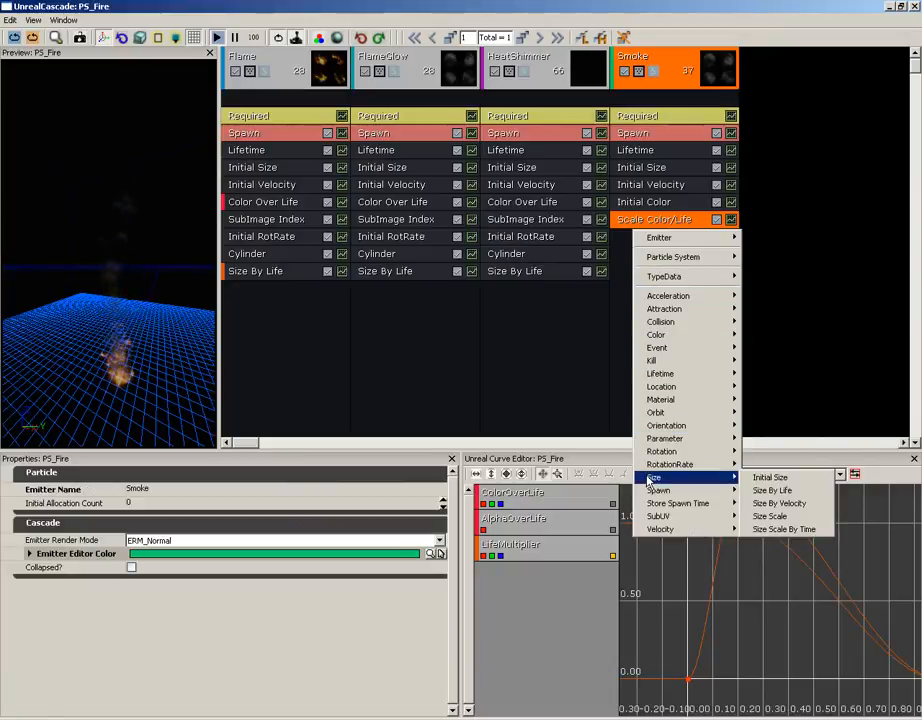
pyautogui.click(787, 492)
pyautogui.click(633, 240)
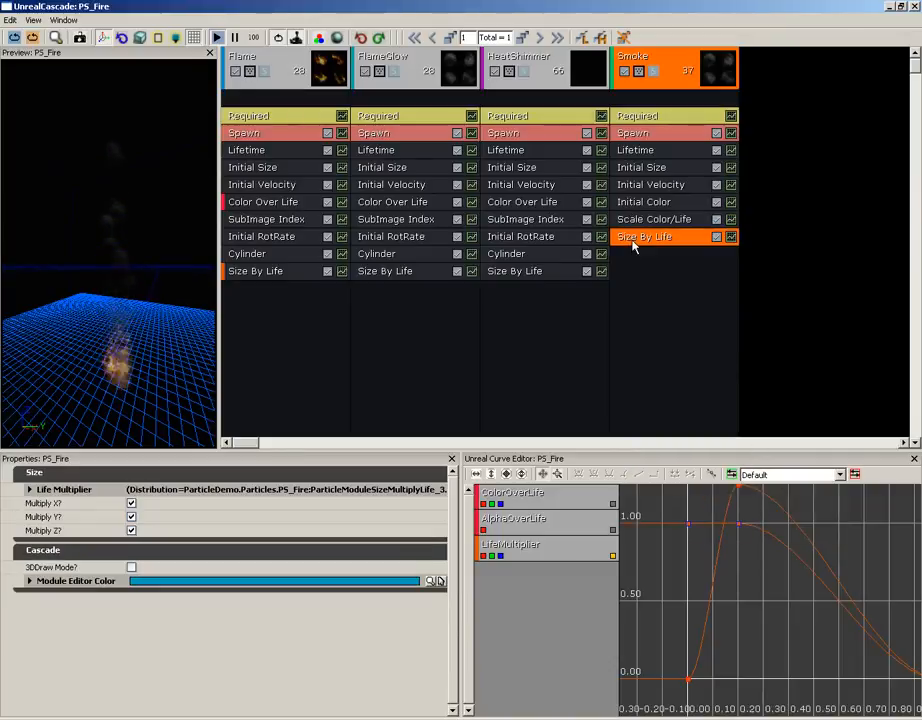
# Set the Out Val X of the first point on the Smoke emitter's Life Multiplier constant curve to 0.
pyautogui.click(48, 489)
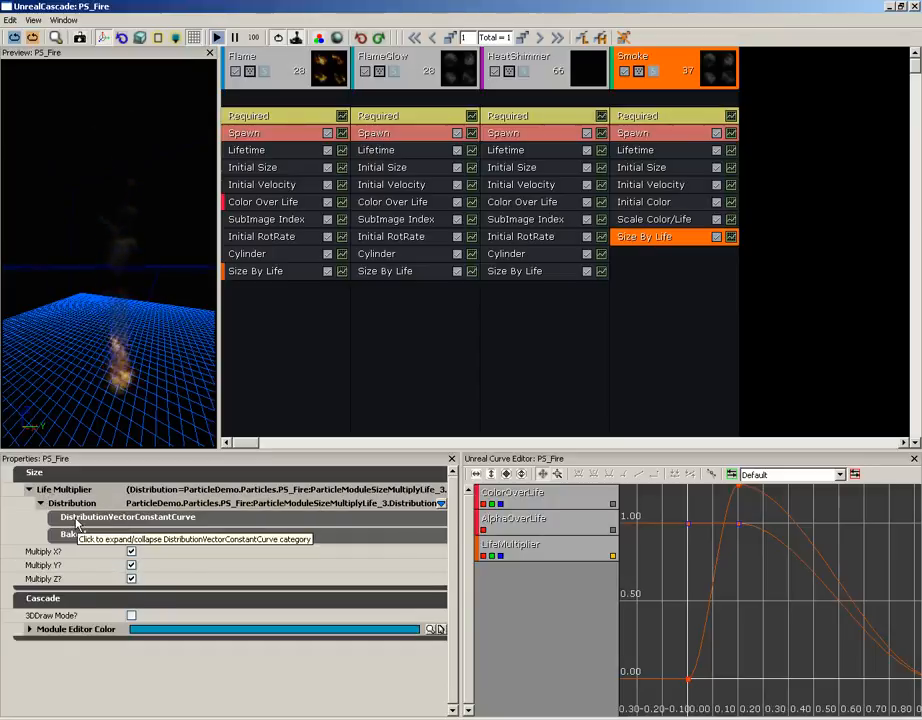
pyautogui.click(76, 521)
pyautogui.click(100, 535)
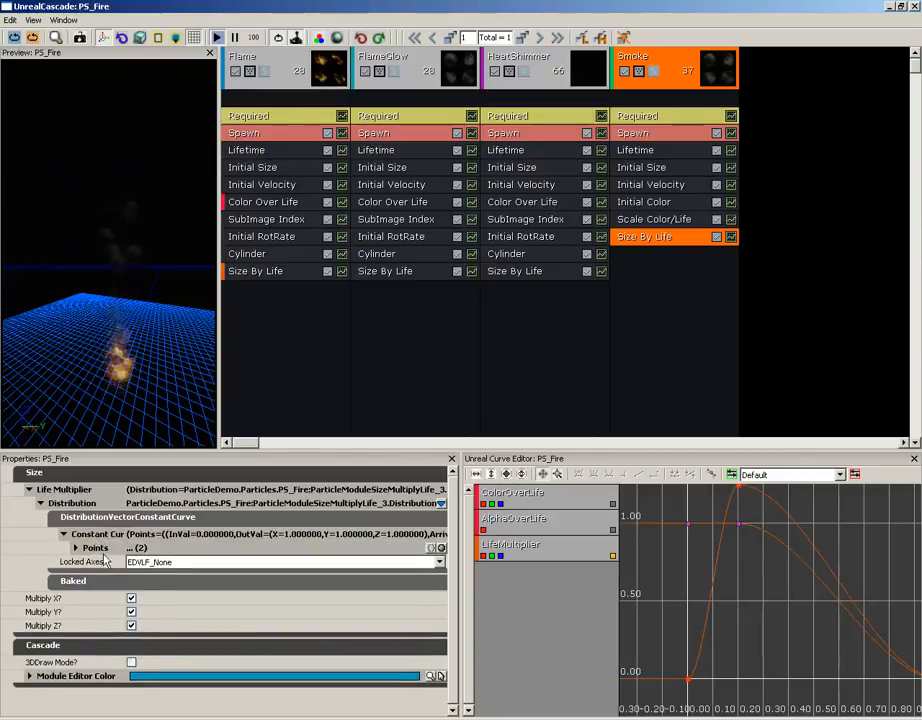
pyautogui.click(76, 548)
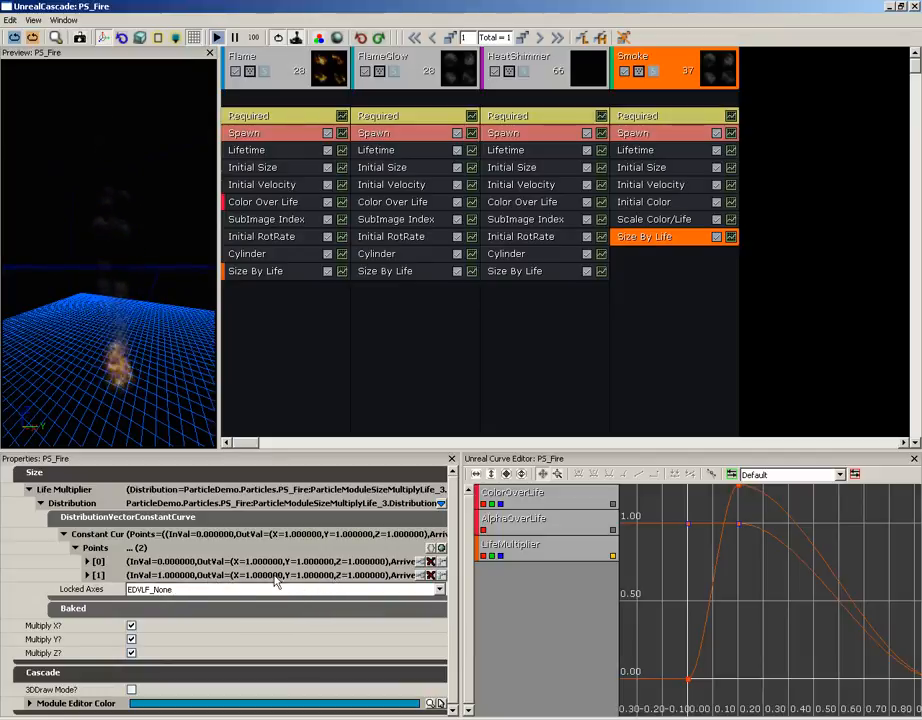
pyautogui.click(88, 576)
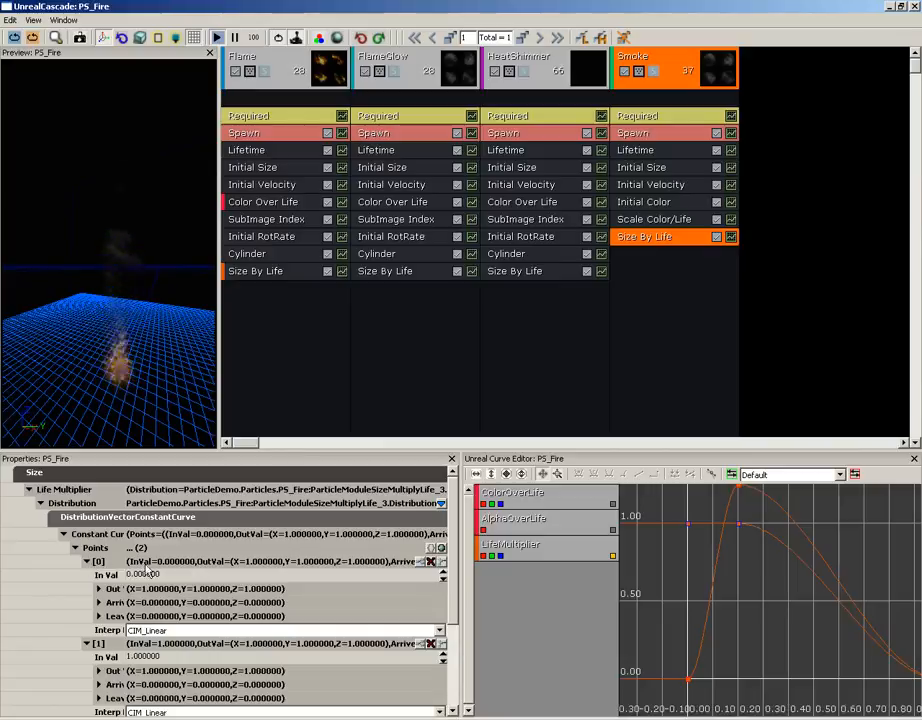
pyautogui.click(140, 579)
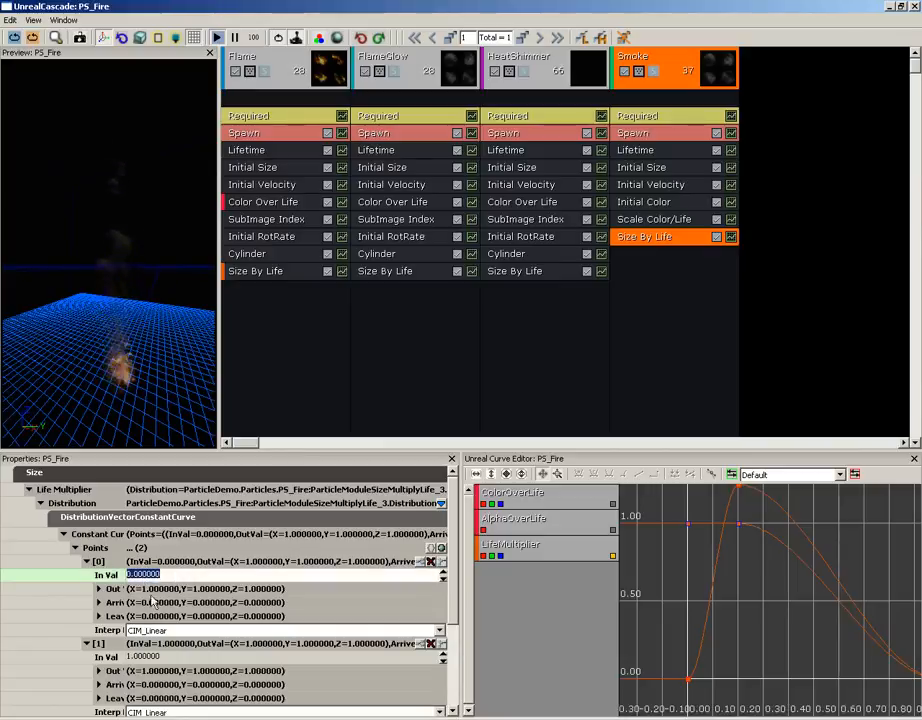
pyautogui.click(108, 589)
pyautogui.click(165, 602)
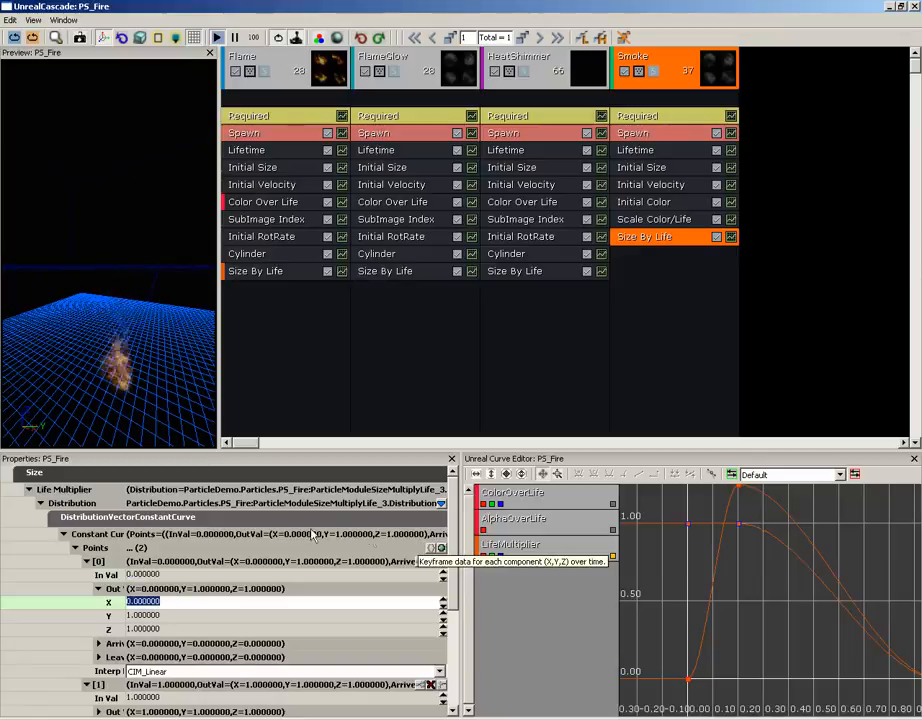
pyautogui.click(100, 589)
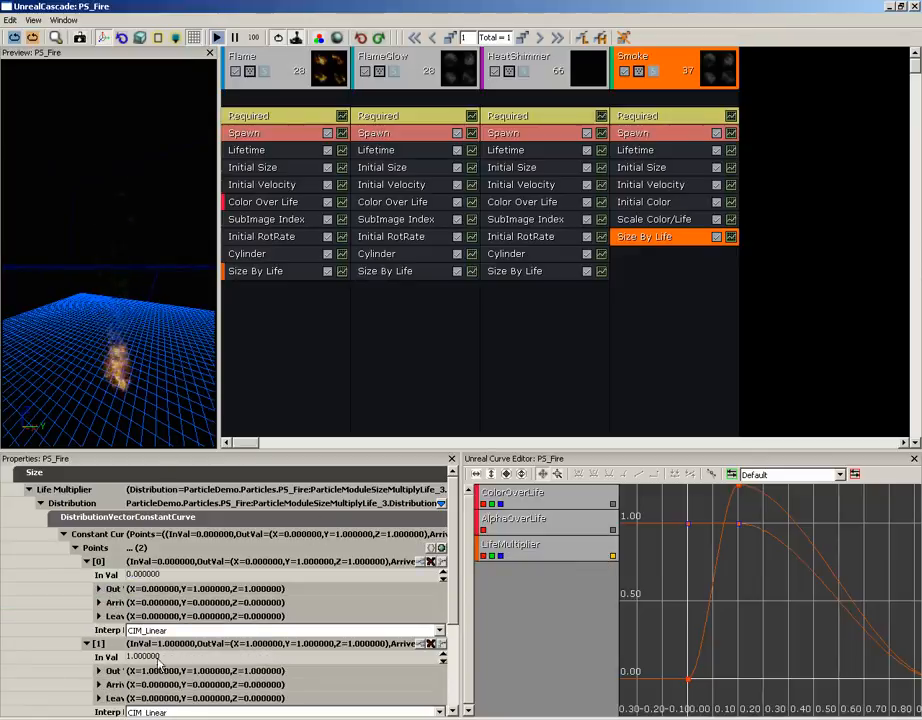
# Set the second Life Multiplier point's In Val to 0.33 and its Out Val X to 2.5.
pyautogui.scroll(-2, 455, 562)
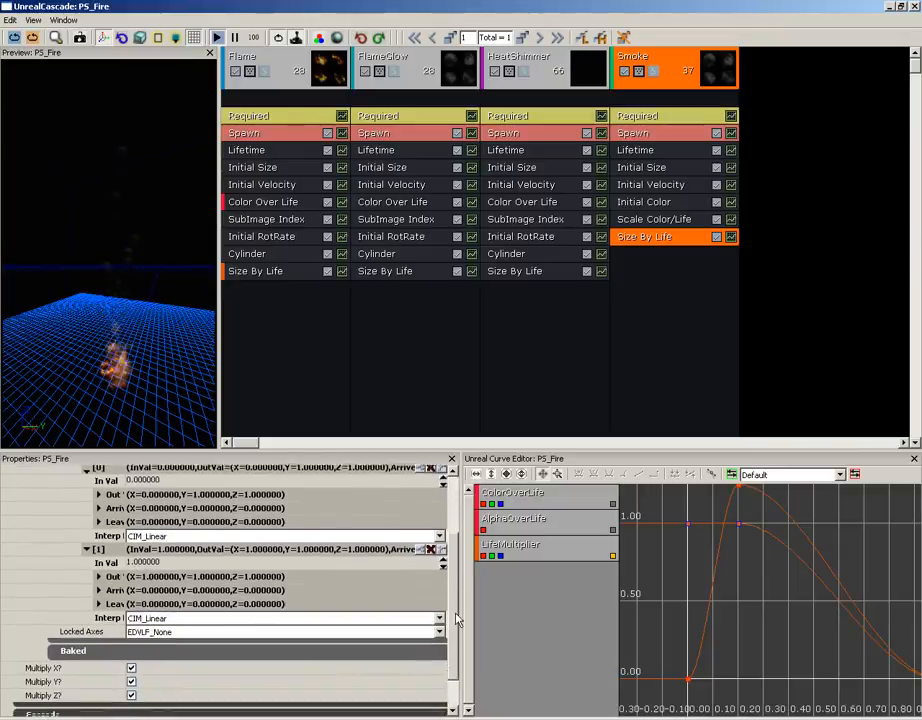
pyautogui.click(150, 559)
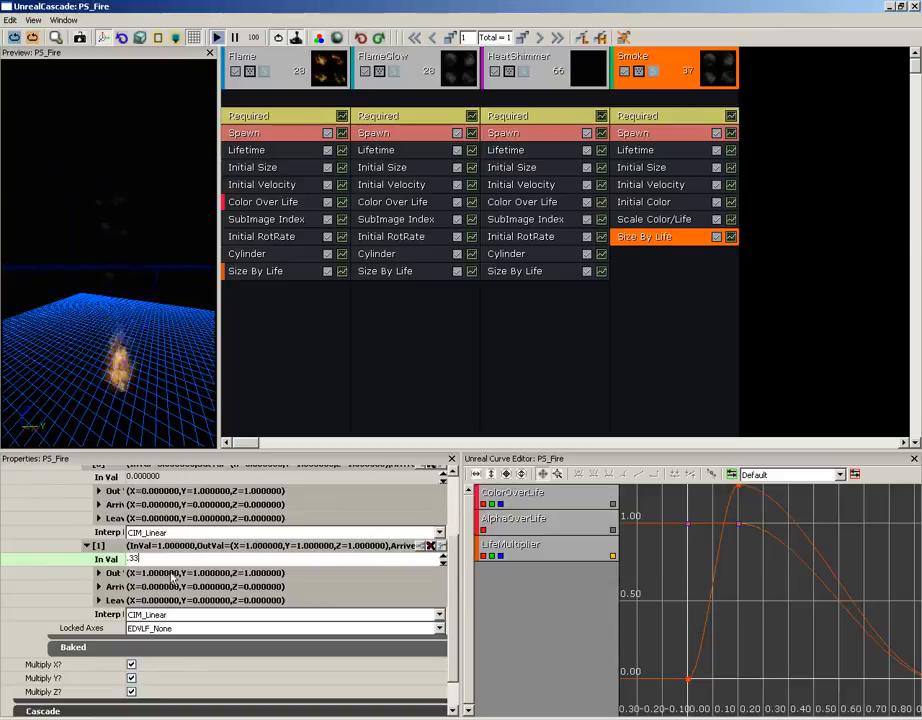
pyautogui.click(99, 573)
pyautogui.click(158, 586)
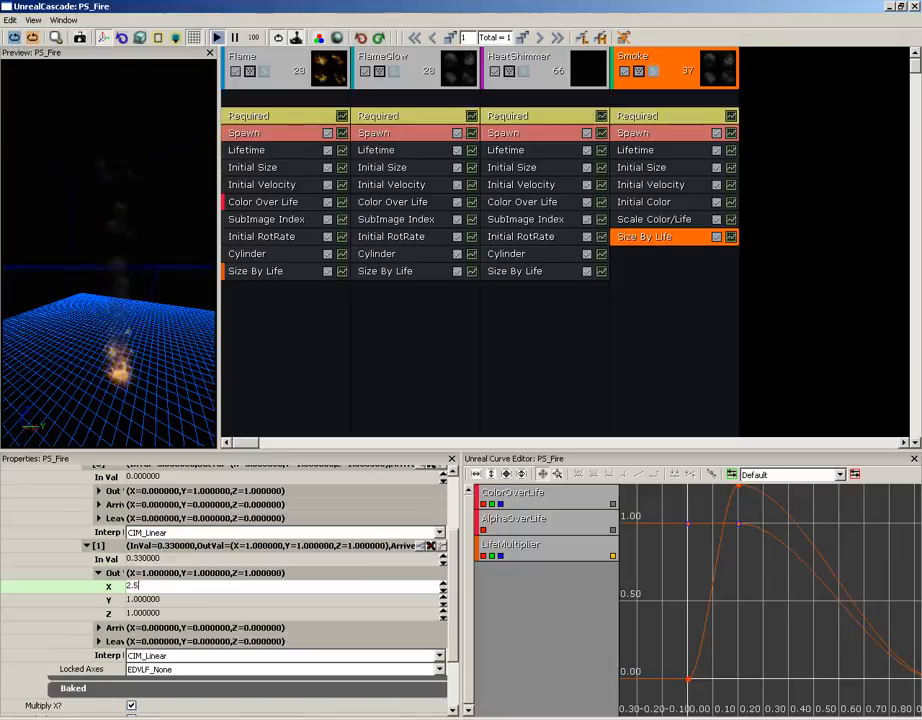
pyautogui.press('Return')
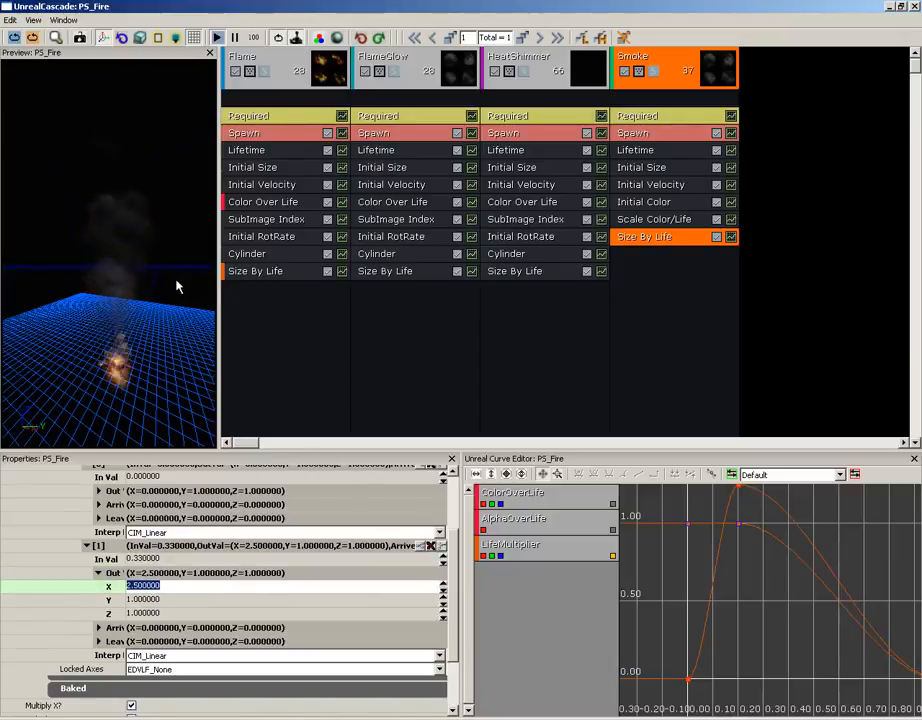
pyautogui.moveTo(144, 309); pyautogui.dragTo(147, 255)
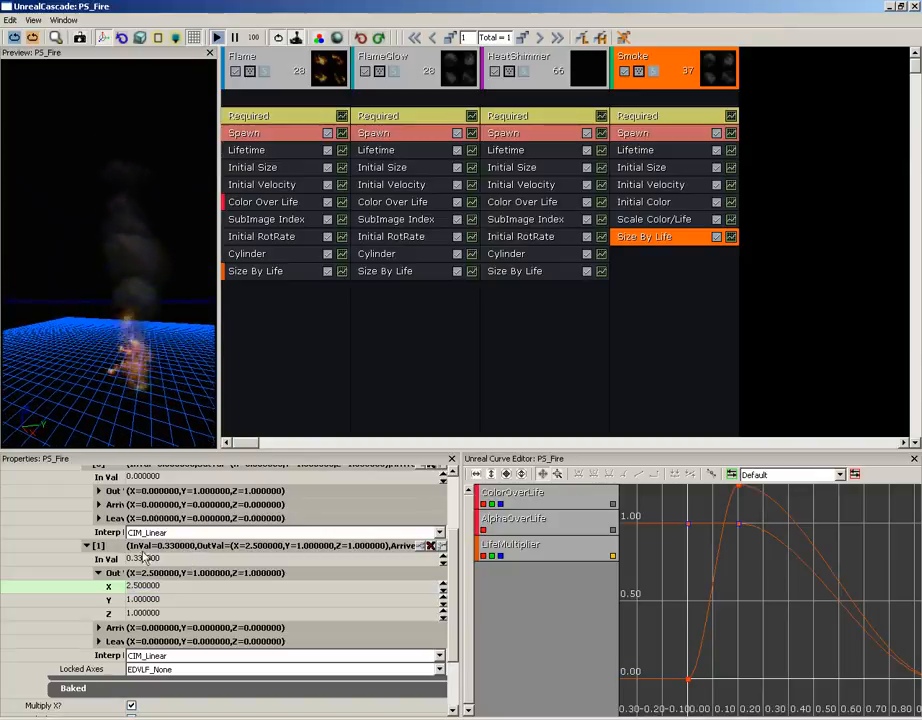
# Add a third point to the Life Multiplier constant curve of the Smoke emitter.
pyautogui.scroll(3, 455, 548)
pyautogui.scroll(2, 455, 548)
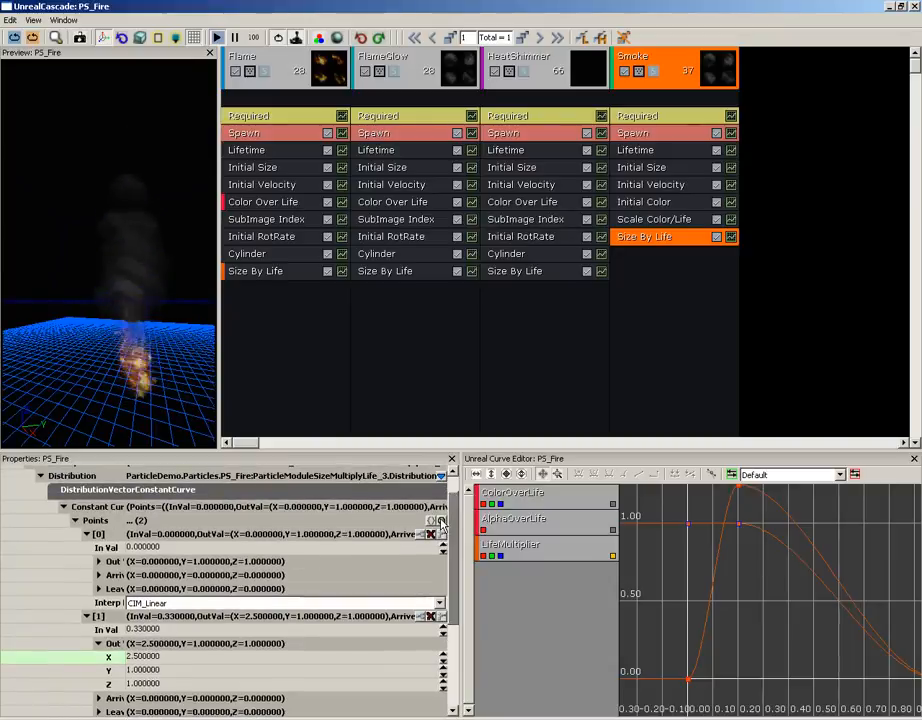
pyautogui.click(441, 521)
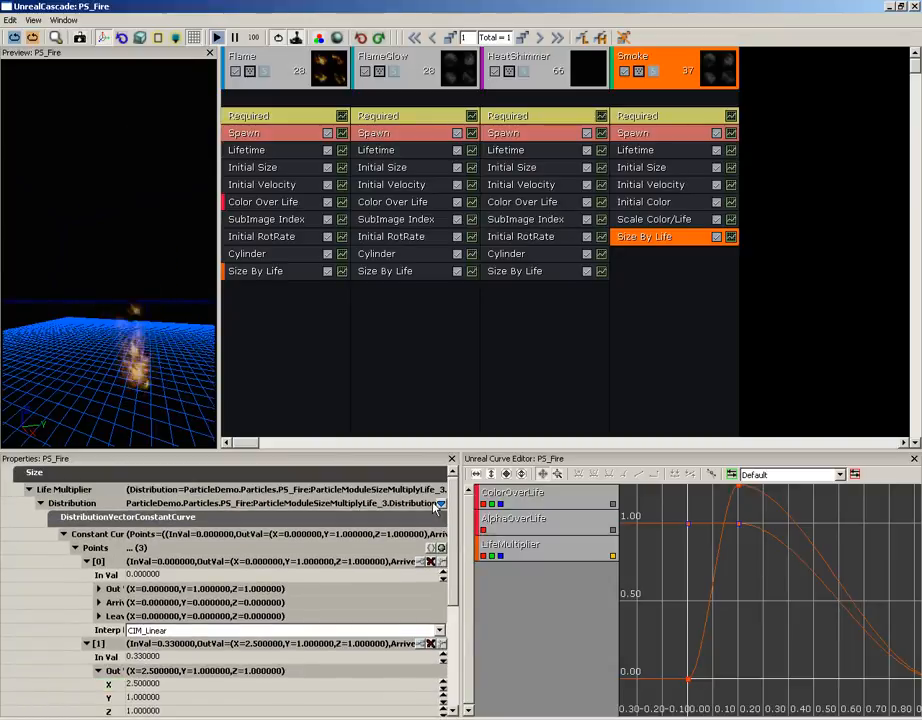
# Set the third Life Multiplier point's In Val to 1 and its Out Val X to 8.
pyautogui.scroll(-5, 452, 530)
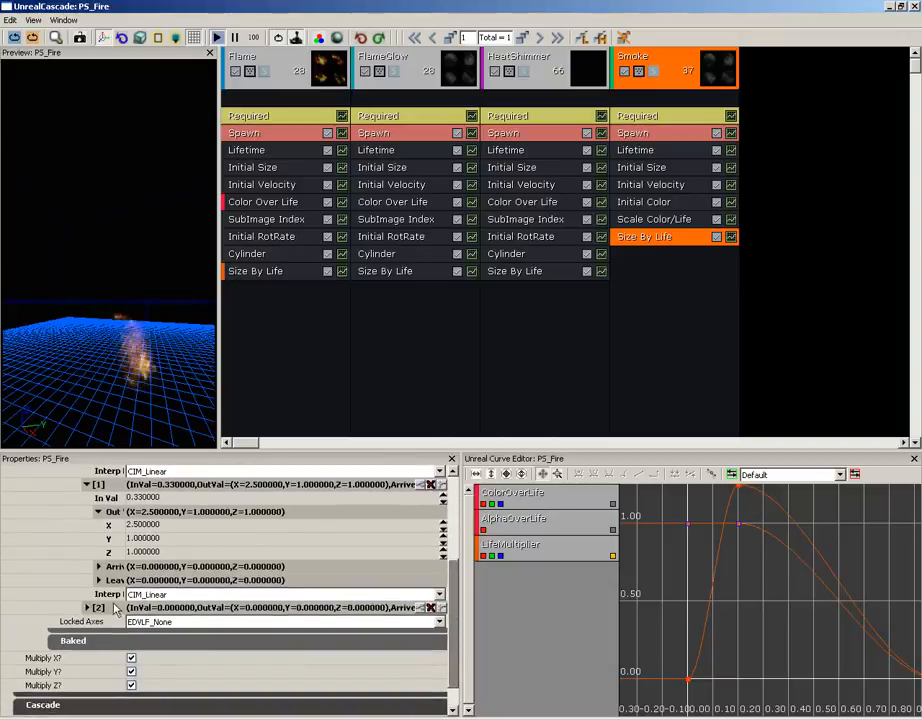
pyautogui.click(87, 607)
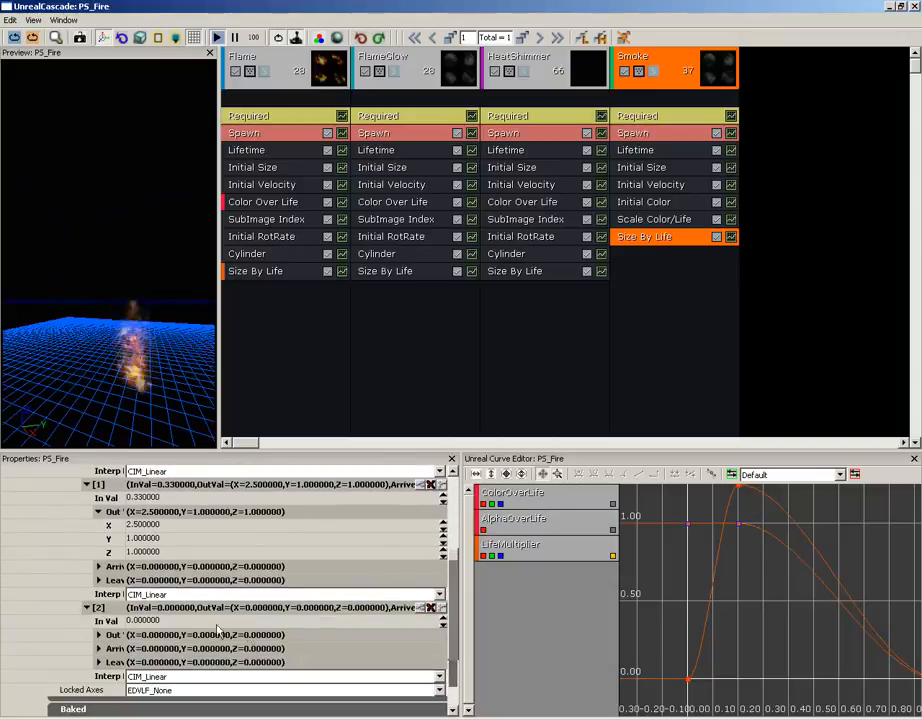
pyautogui.click(275, 621)
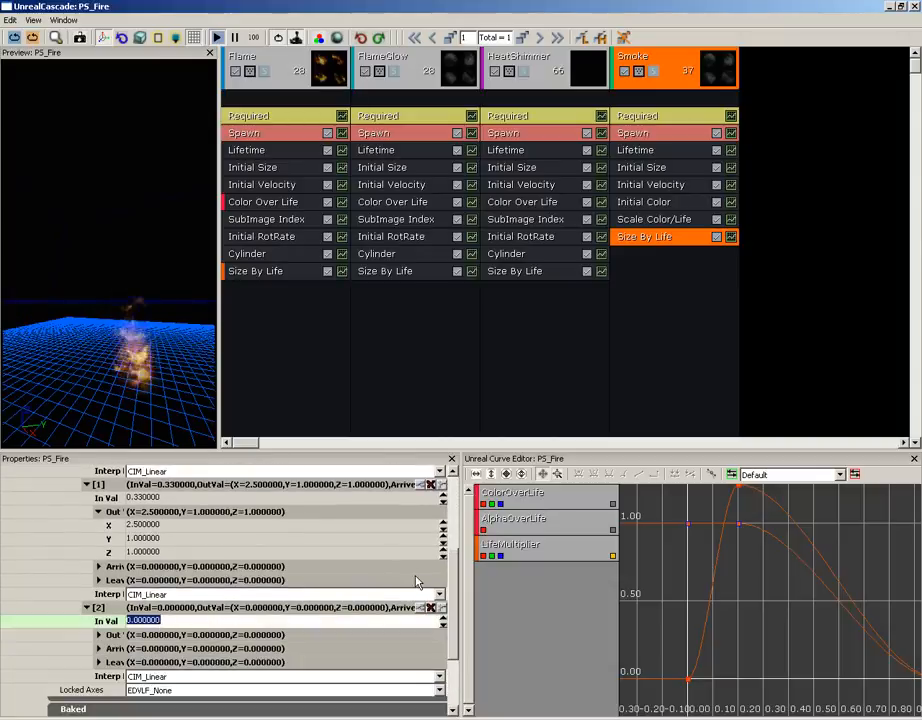
pyautogui.click(112, 636)
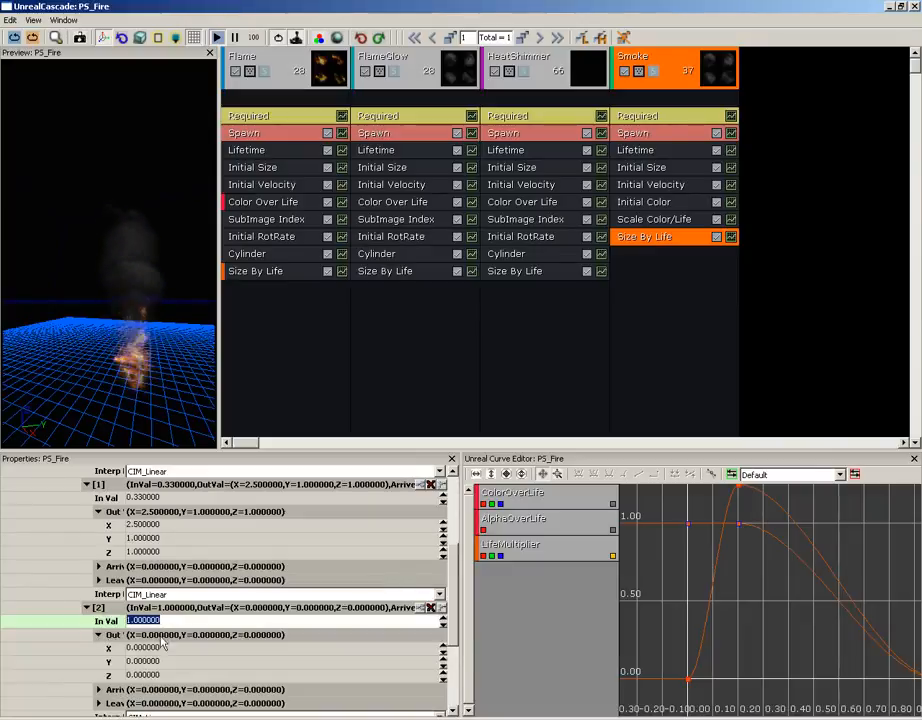
pyautogui.click(168, 649)
pyautogui.write('8')
pyautogui.press('Return')
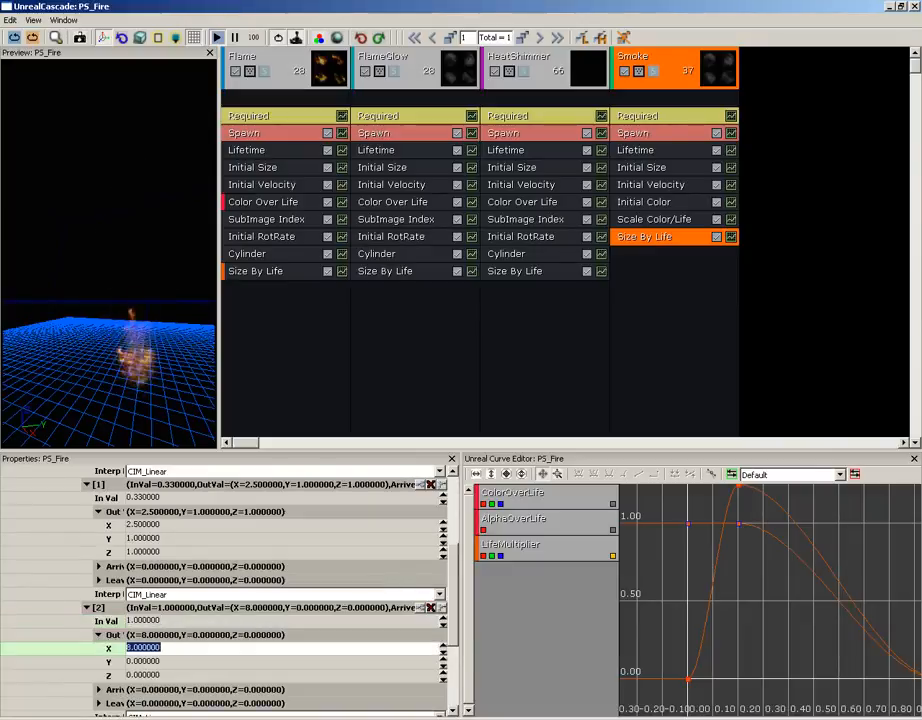
pyautogui.moveTo(129, 291); pyautogui.dragTo(145, 308)
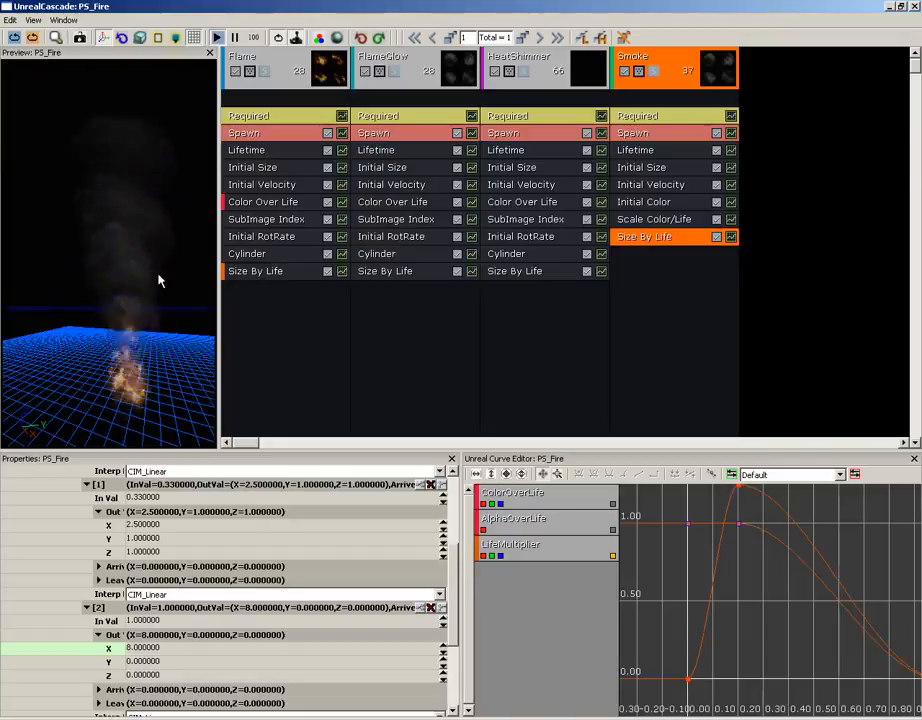
pyautogui.moveTo(158, 280)
pyautogui.mouseDown()
pyautogui.moveTo(164, 327)
pyautogui.moveTo(150, 296)
pyautogui.mouseUp()
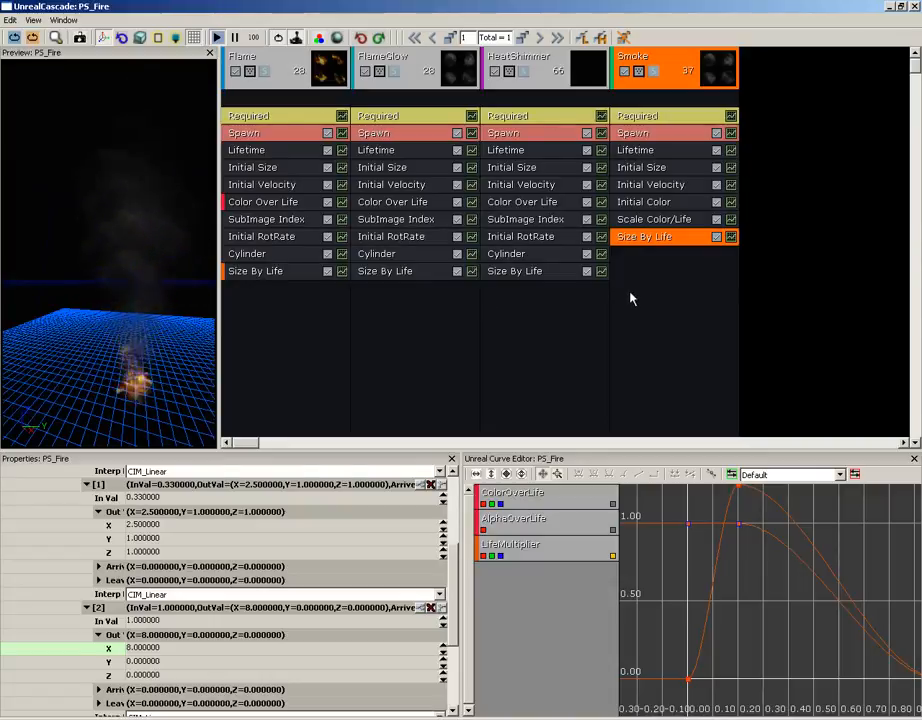
# Add an Initial RotRate module to the Smoke emitter and select it.
pyautogui.rightClick(636, 258)
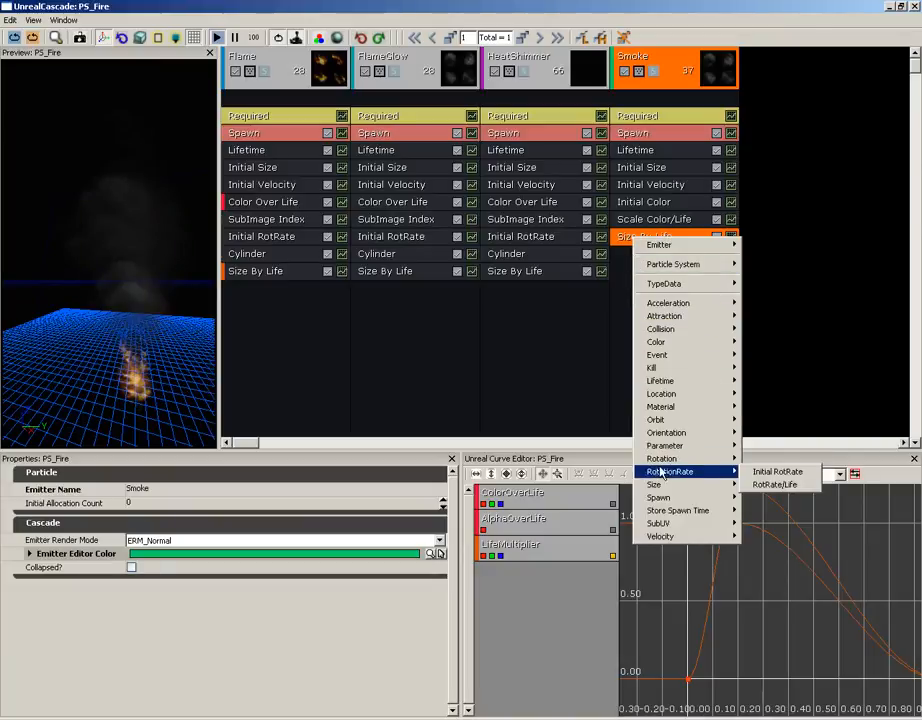
pyautogui.click(778, 473)
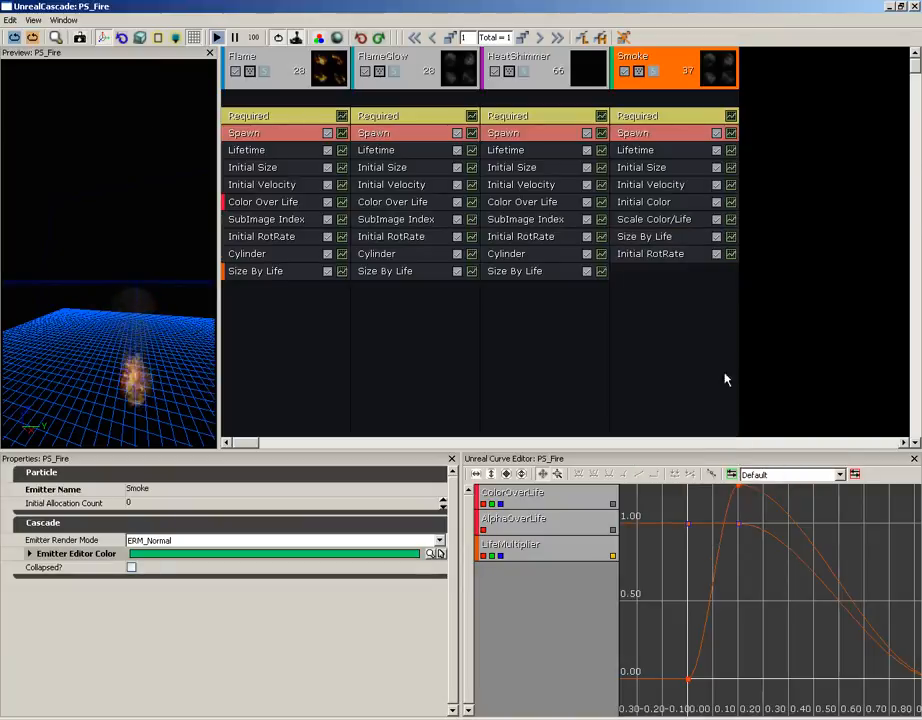
pyautogui.click(652, 255)
# Set the smoke's Start Rotation Rate uniform distribution to a Min of -0.2 and a Max of 0.2.
pyautogui.click(29, 489)
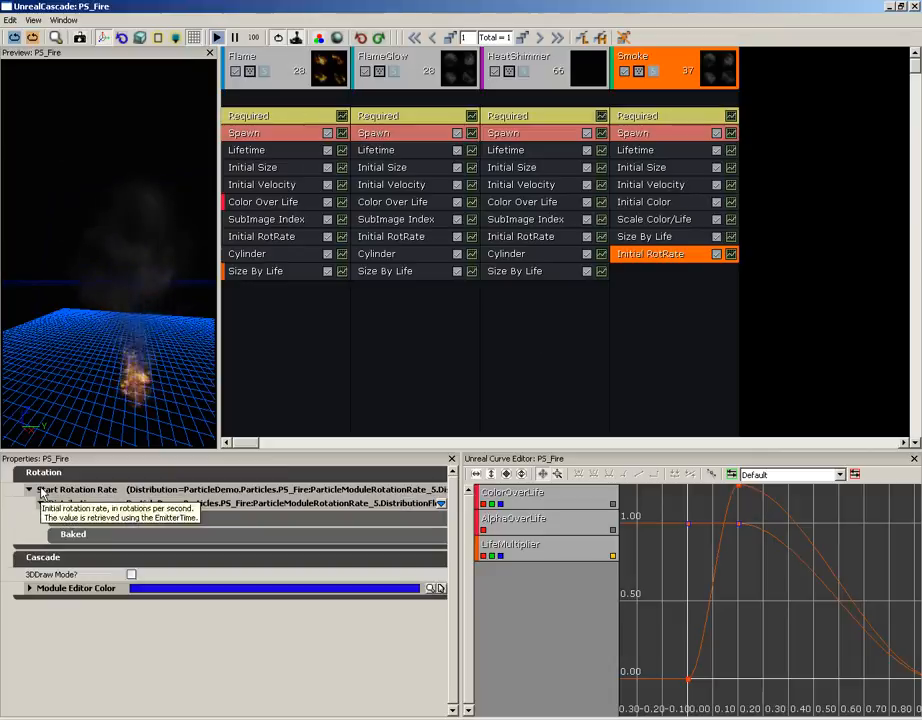
pyautogui.click(41, 503)
pyautogui.click(74, 521)
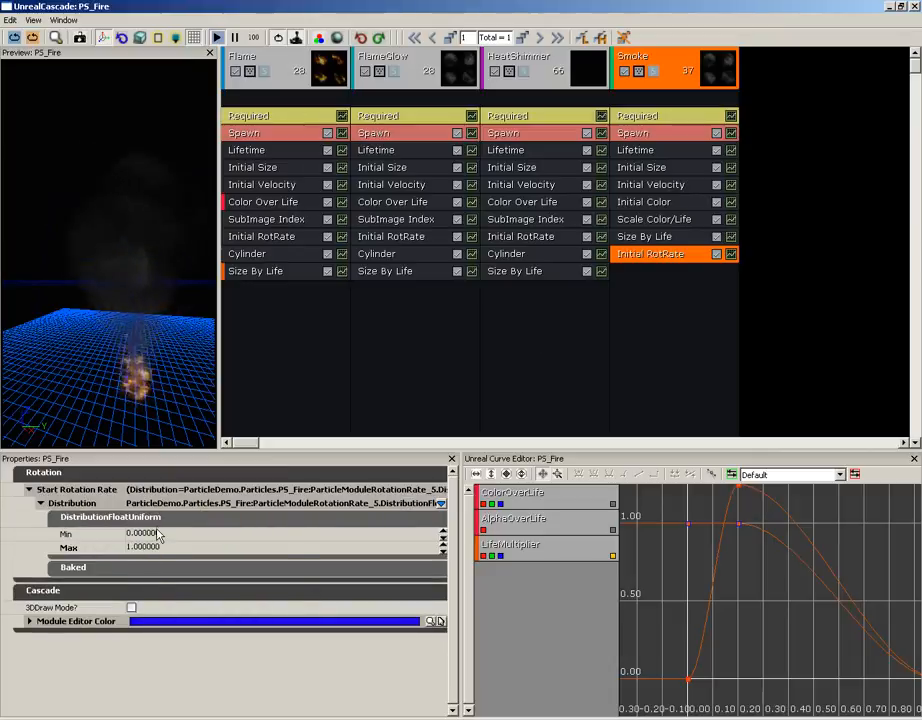
pyautogui.click(150, 533)
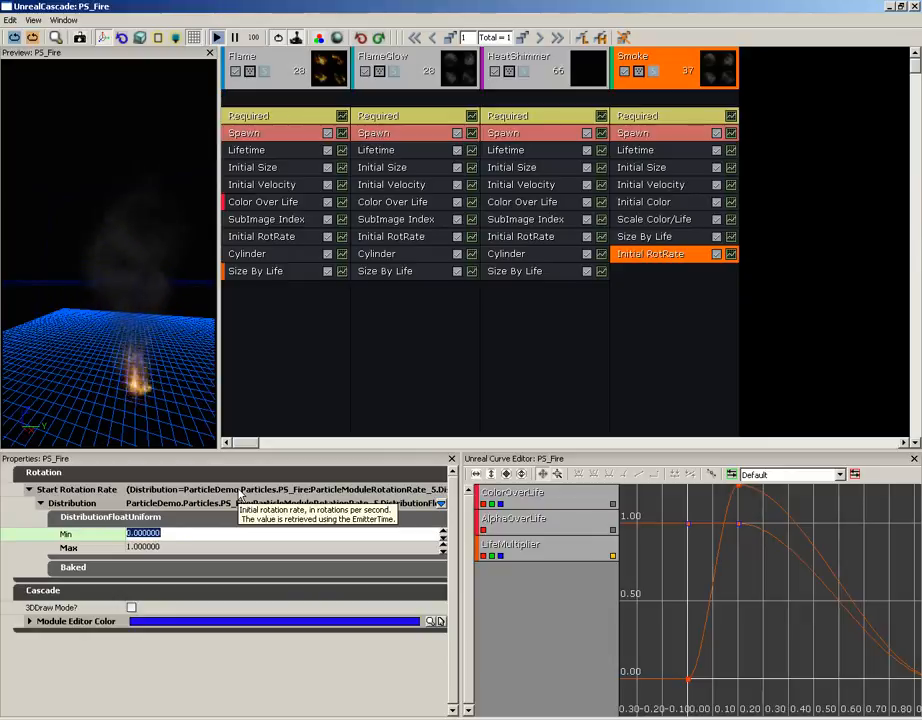
pyautogui.write('-0.2')
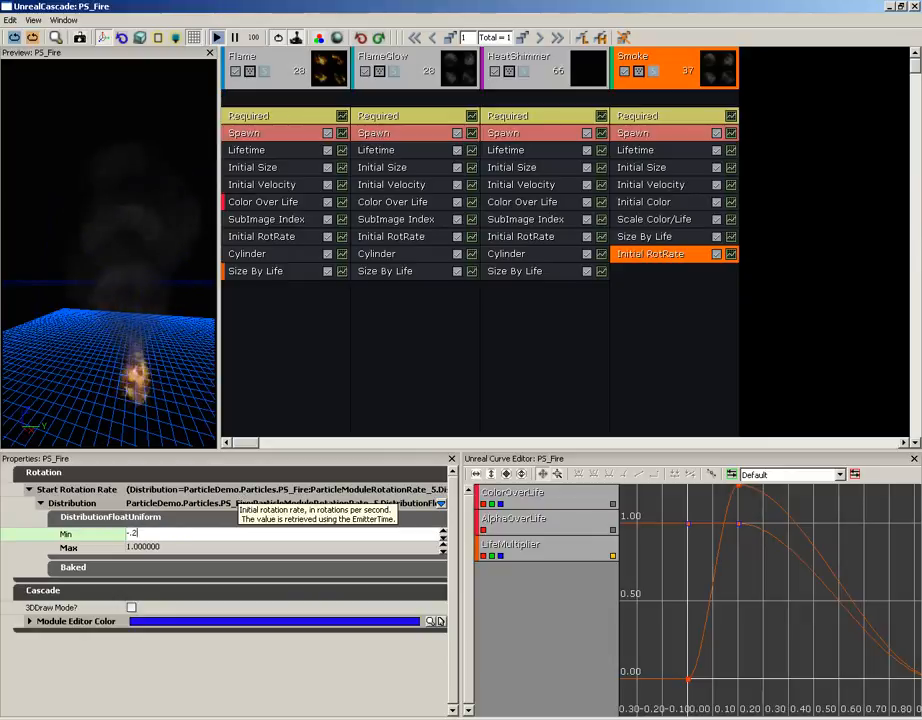
pyautogui.press('Tab')
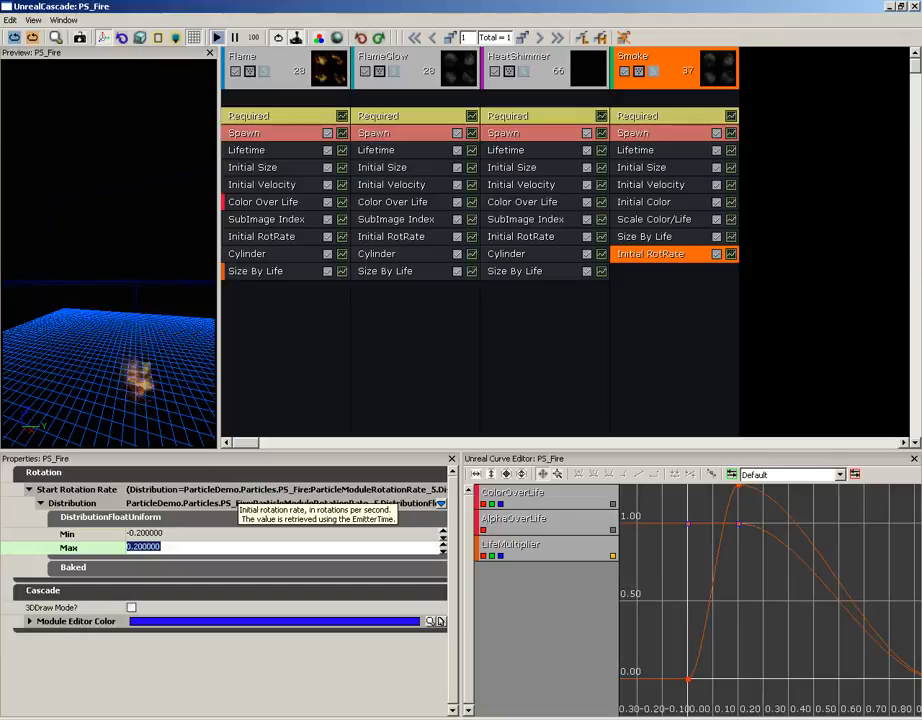
pyautogui.moveTo(200, 408)
pyautogui.mouseDown()
pyautogui.moveTo(156, 298)
pyautogui.moveTo(196, 402)
pyautogui.mouseUp()
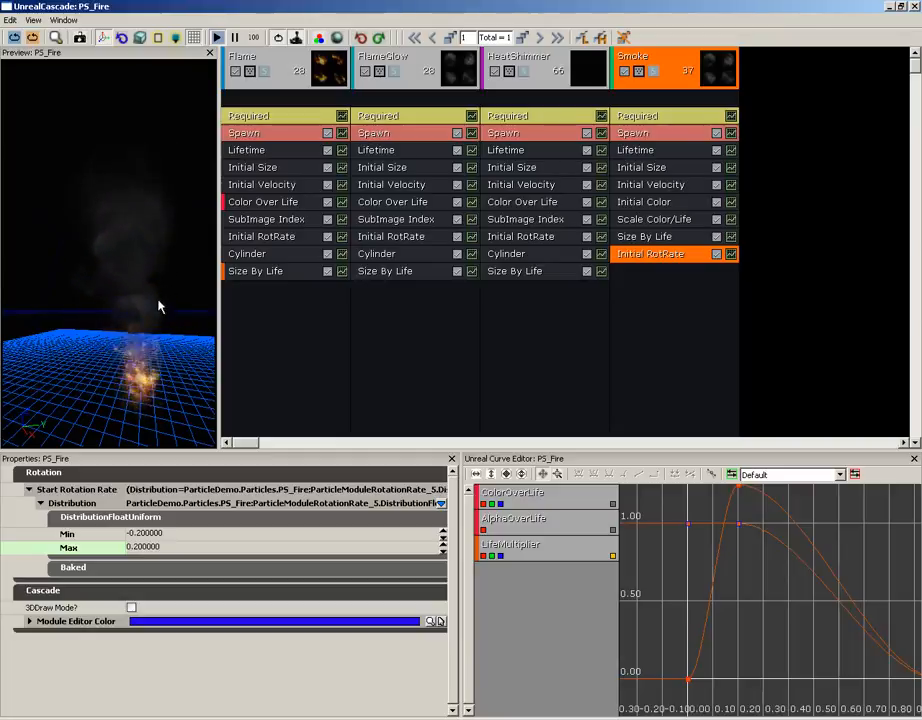
pyautogui.moveTo(158, 299); pyautogui.dragTo(128, 330)
# Add a Cylinder location module to the Smoke emitter and select it.
pyautogui.rightClick(627, 276)
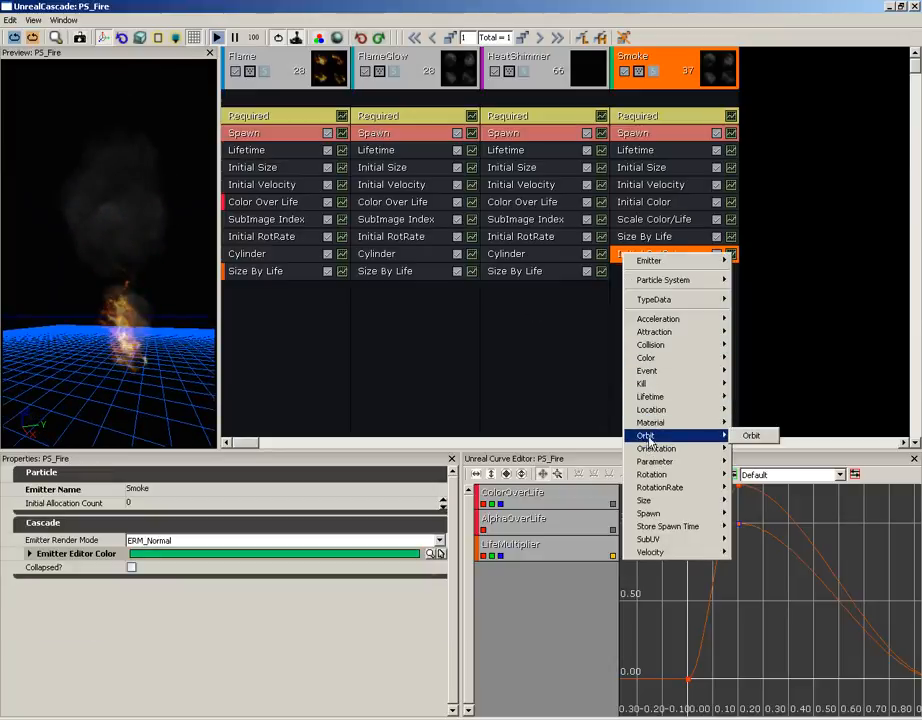
pyautogui.moveTo(702, 415)
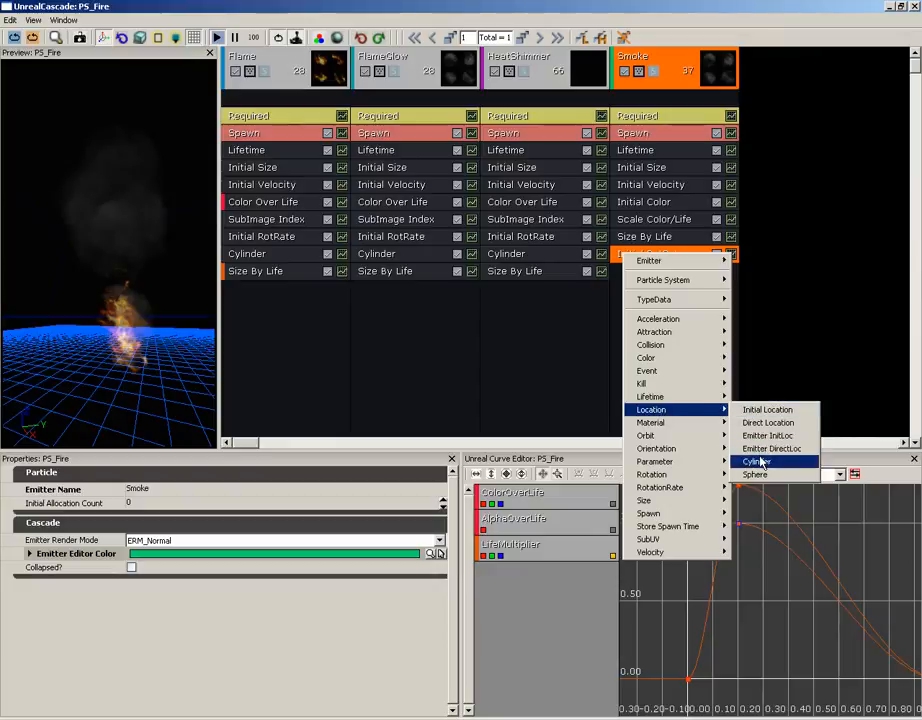
pyautogui.click(760, 463)
pyautogui.click(641, 272)
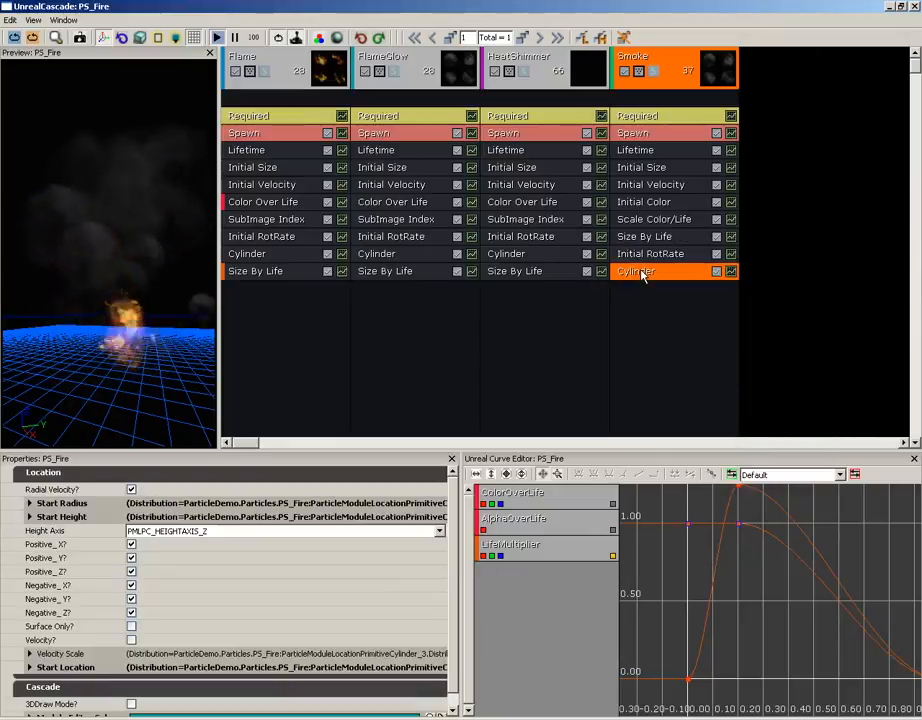
# Enable 3DDraw Mode on the Smoke emitter's Cylinder module and look at its outline in the preview.
pyautogui.scroll(-1, 453, 612)
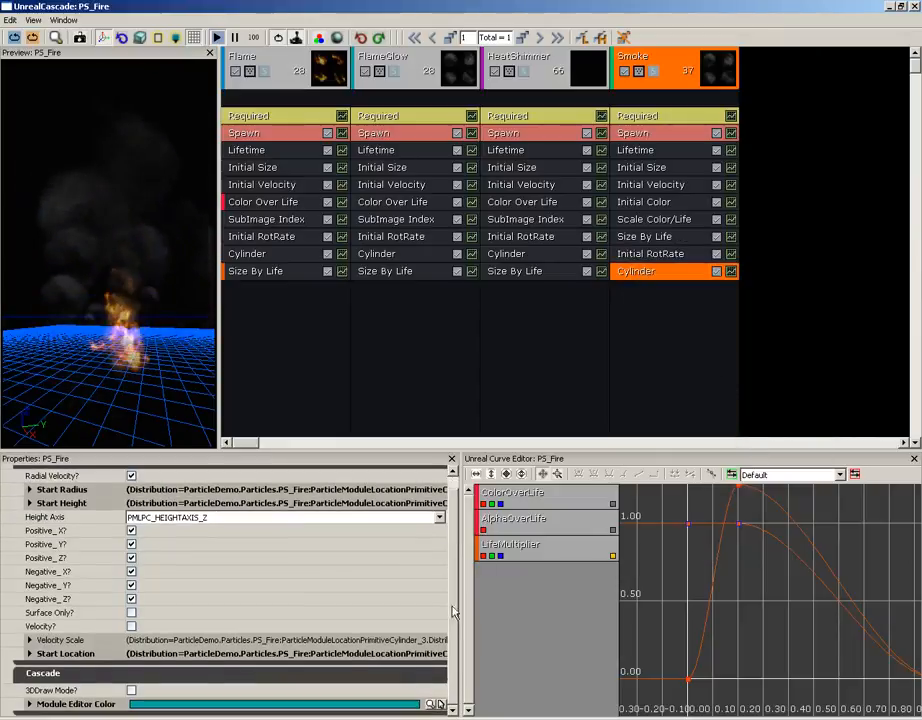
pyautogui.click(132, 690)
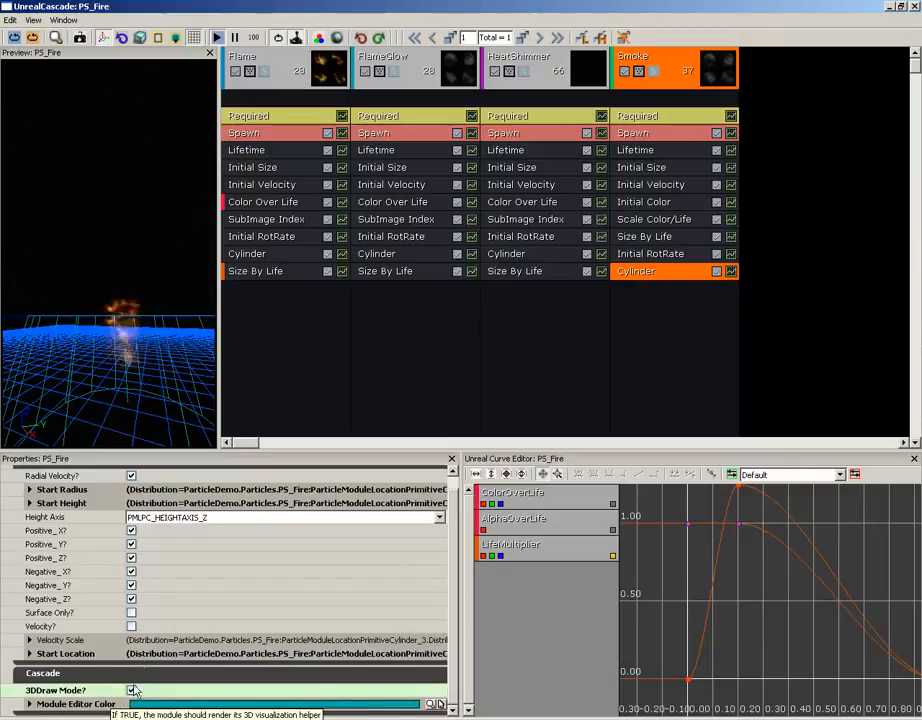
pyautogui.moveTo(139, 320)
pyautogui.mouseDown()
pyautogui.moveTo(130, 371)
pyautogui.moveTo(146, 322)
pyautogui.moveTo(138, 311)
pyautogui.mouseUp()
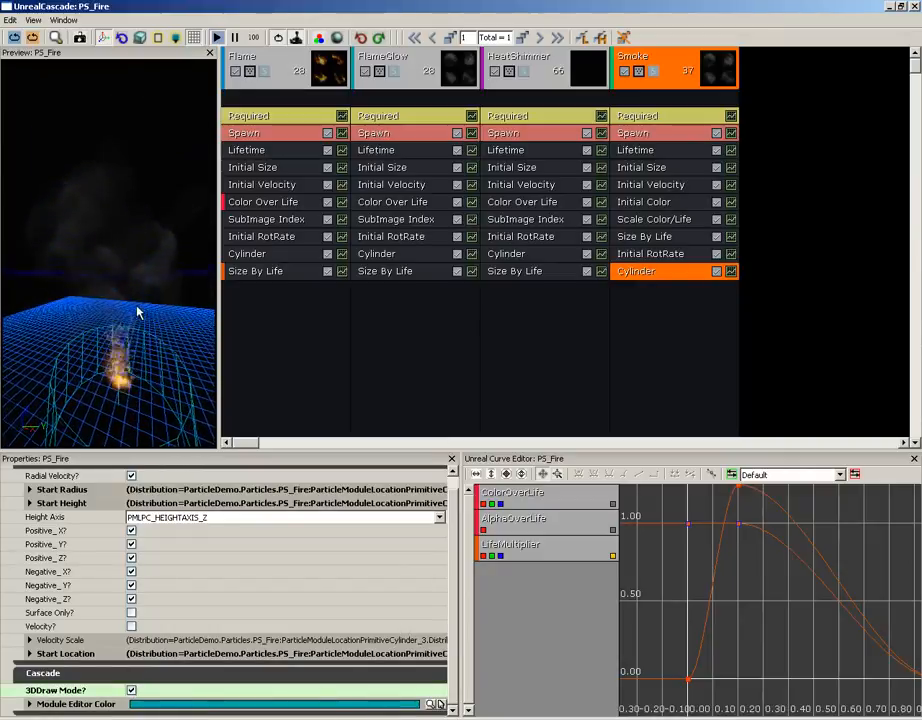
# Set the constant Start Radius of the Smoke emitter's Cylinder module to 5.
pyautogui.click(62, 489)
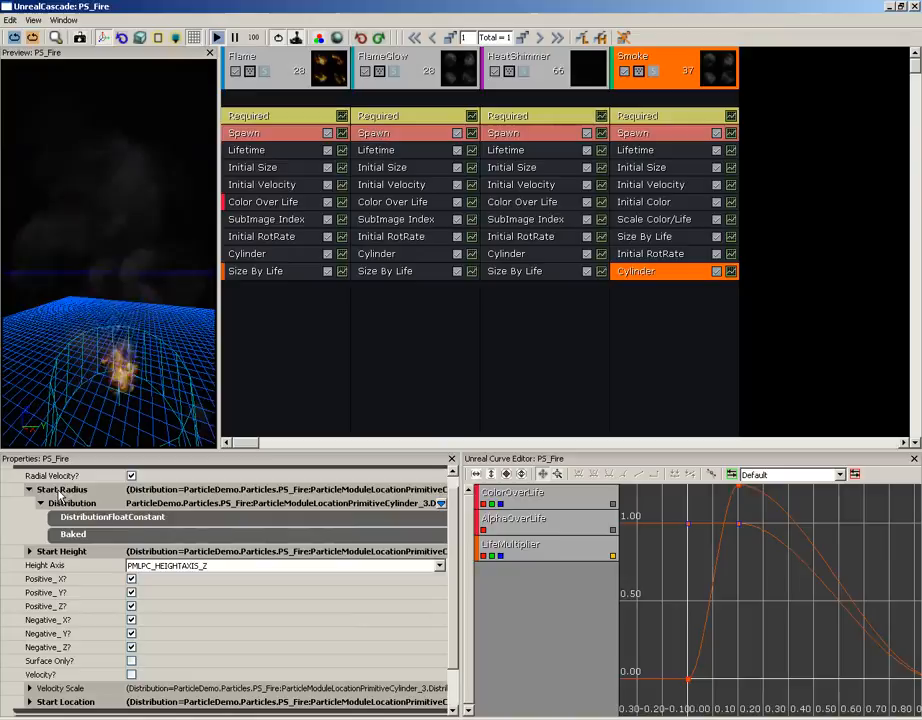
pyautogui.click(120, 519)
pyautogui.click(158, 535)
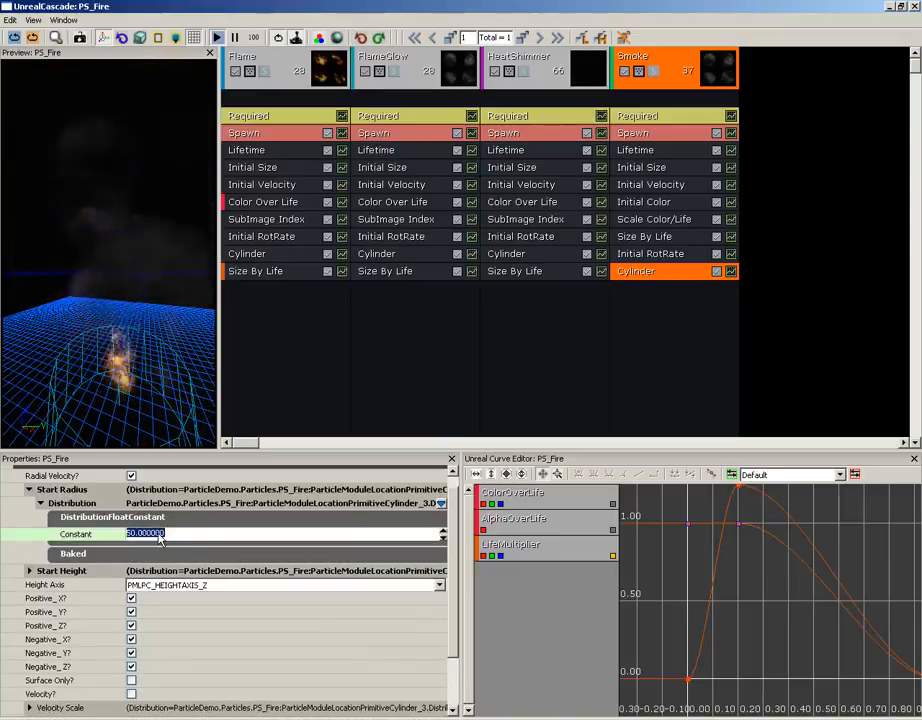
pyautogui.write('5')
pyautogui.press('Return')
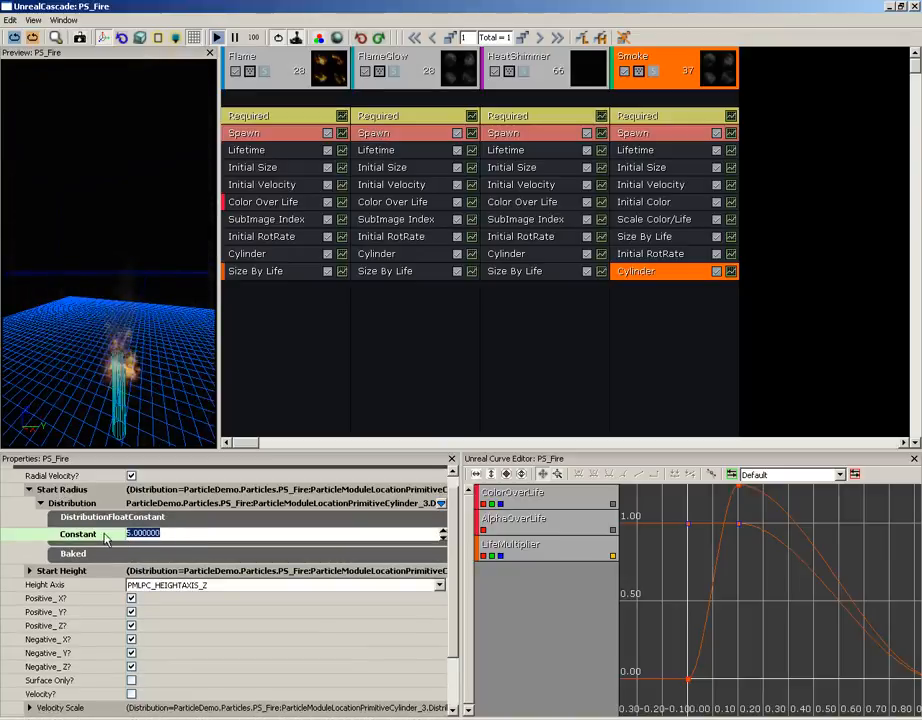
pyautogui.click(110, 518)
pyautogui.click(75, 534)
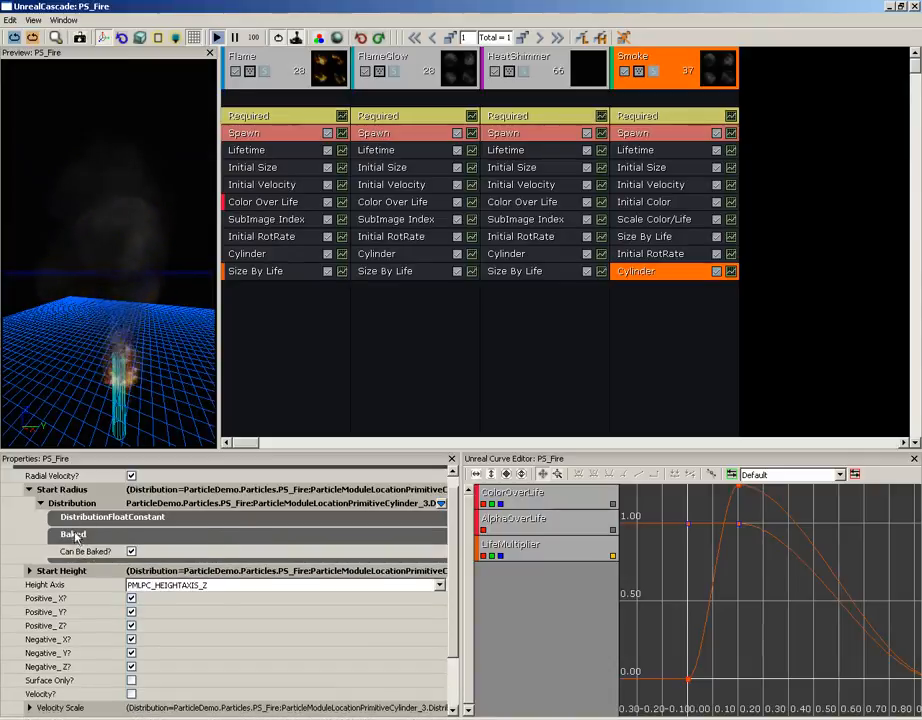
pyautogui.click(75, 535)
pyautogui.click(62, 489)
# Set the smoke Cylinder's constant Start Height to 20 and check its outline against the fire in the preview.
pyautogui.click(62, 503)
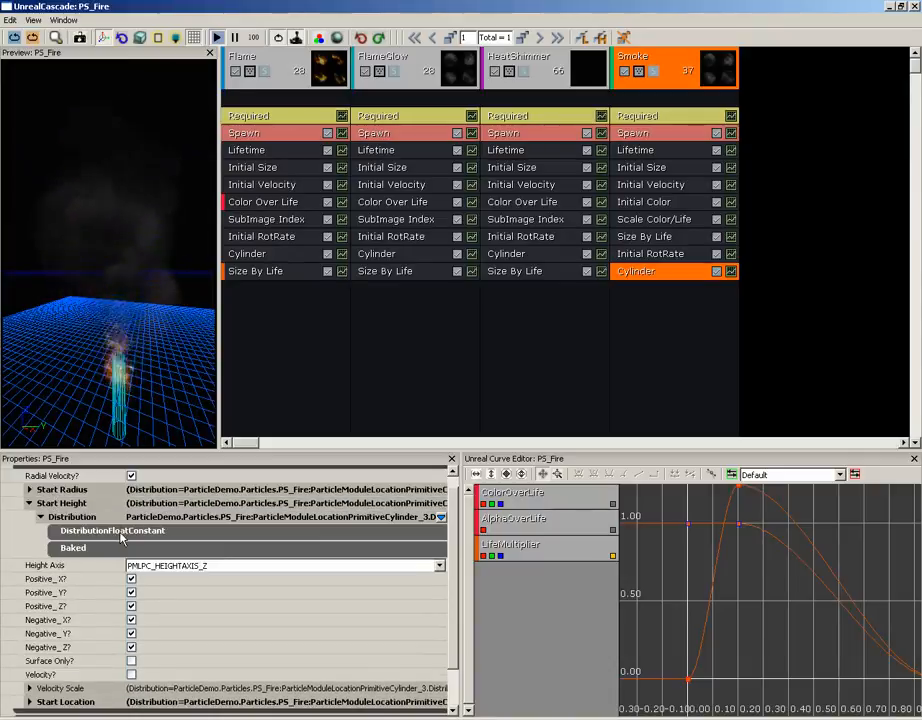
pyautogui.click(120, 535)
pyautogui.click(240, 547)
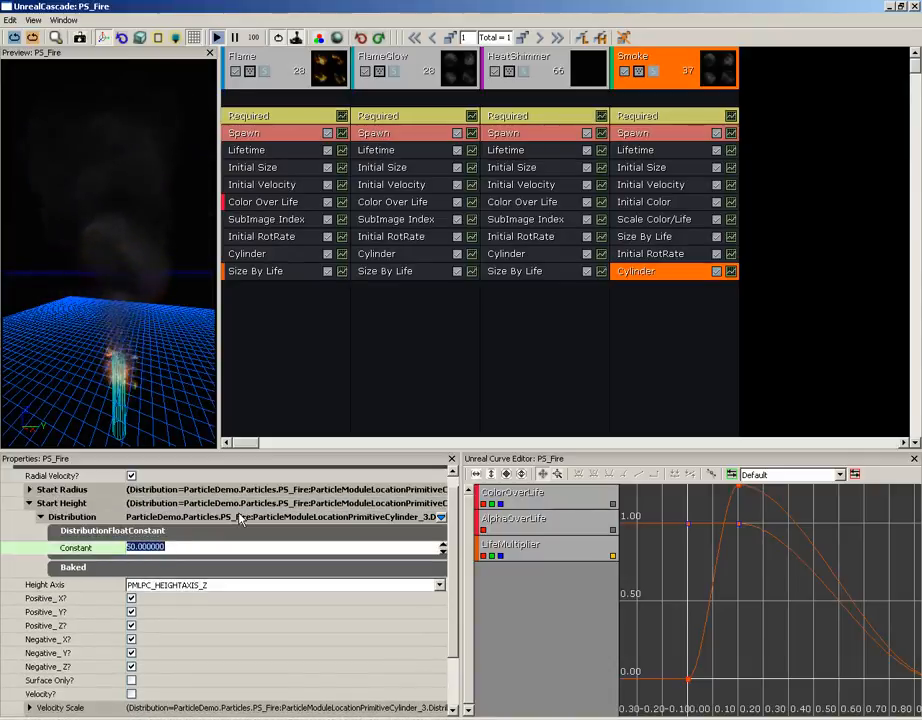
pyautogui.write('20')
pyautogui.press('Return')
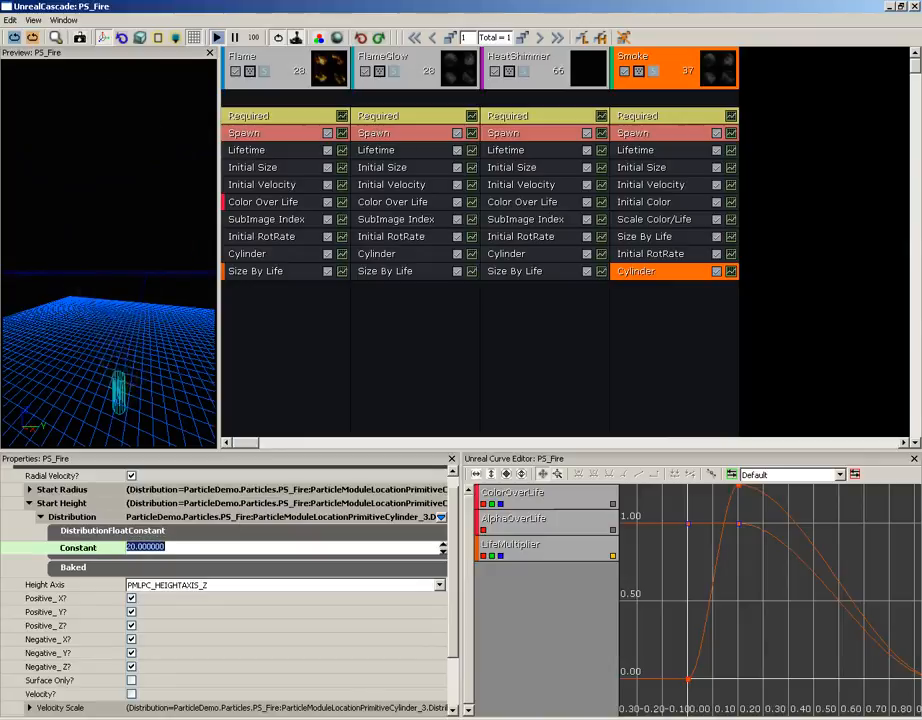
pyautogui.moveTo(126, 350); pyautogui.dragTo(116, 259)
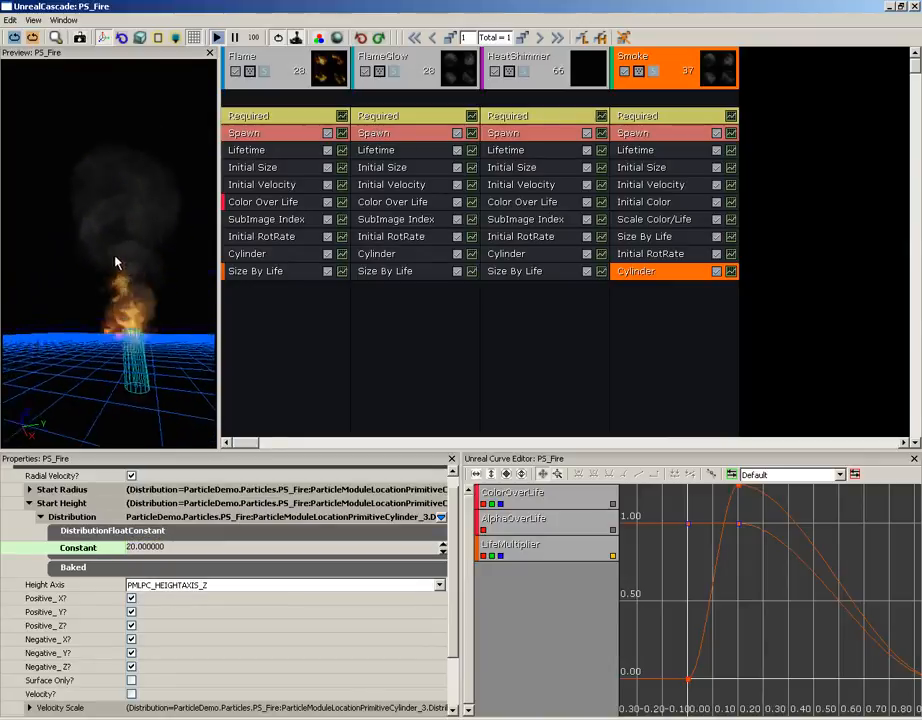
# Set the Z value of the smoke Cylinder's Start Location constant to 20 and inspect the raised cylinder in the preview.
pyautogui.click(41, 516)
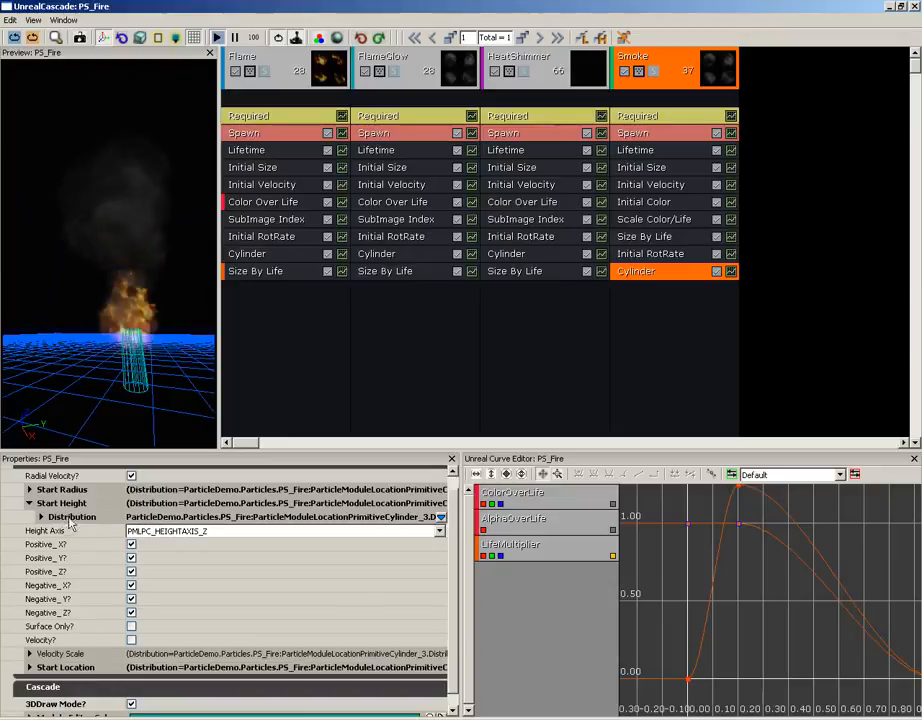
pyautogui.click(70, 666)
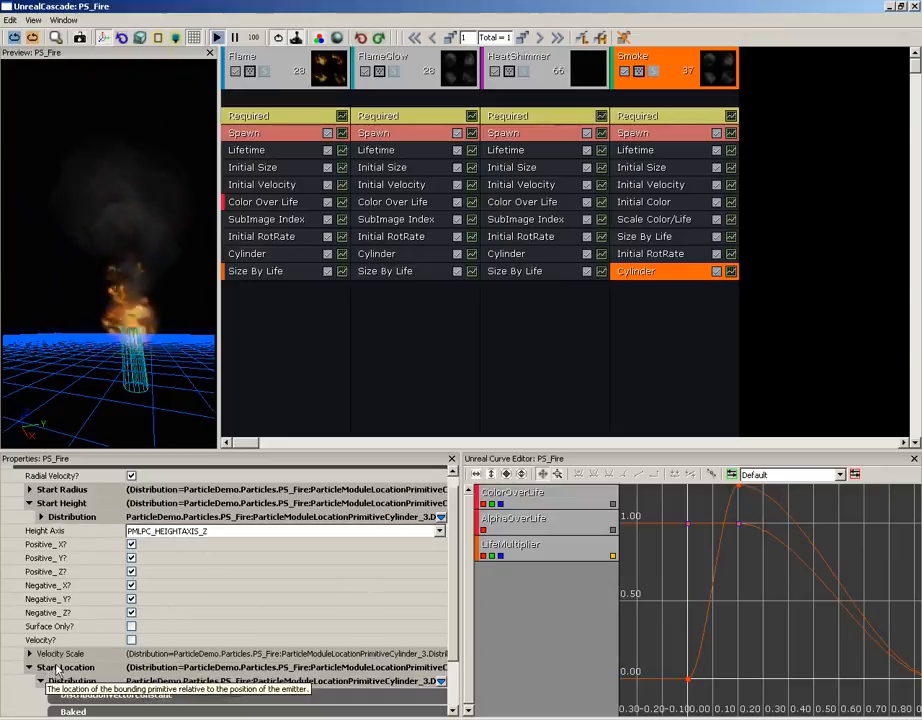
pyautogui.scroll(-2, 455, 543)
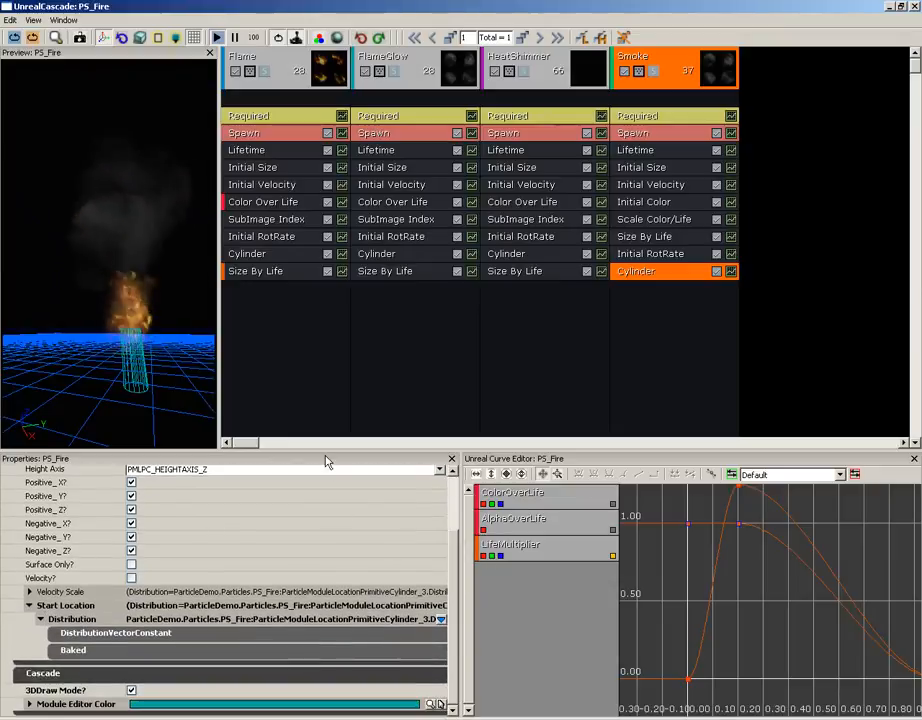
pyautogui.click(130, 618)
pyautogui.click(64, 650)
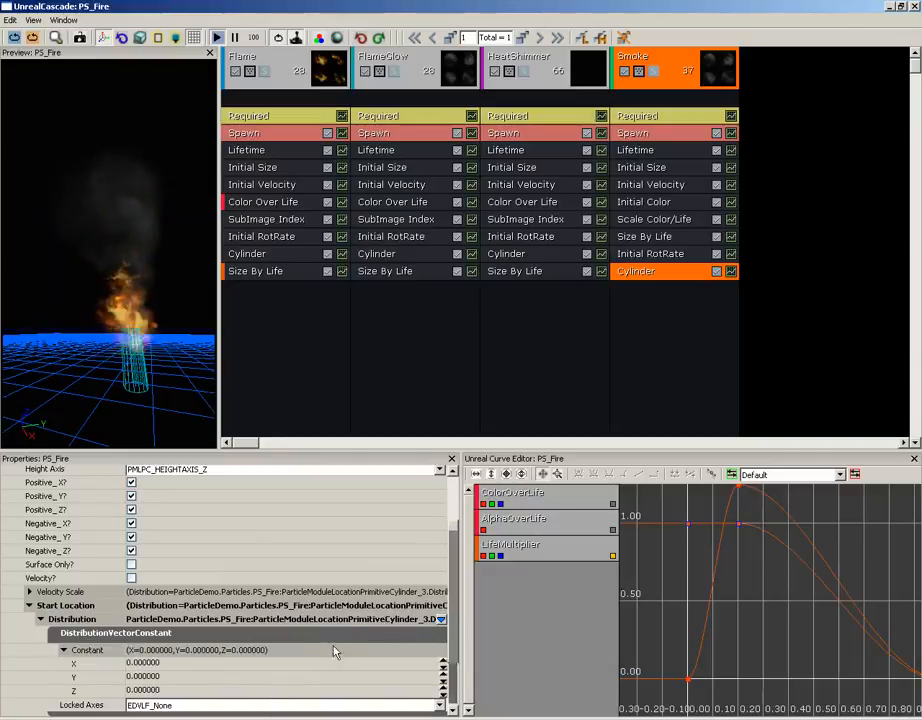
pyautogui.scroll(-2, 447, 620)
pyautogui.click(180, 639)
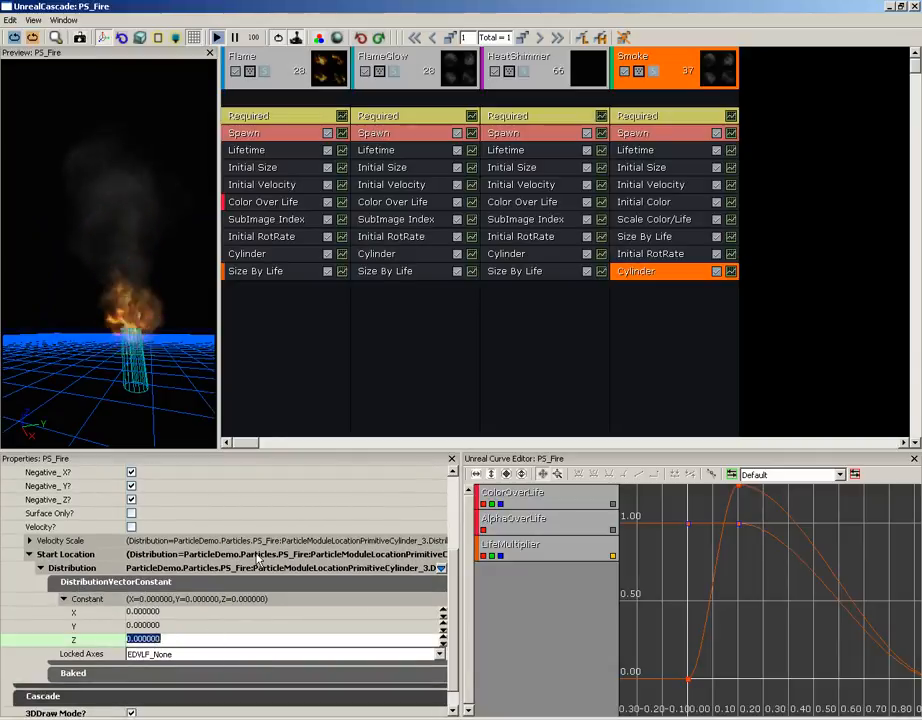
pyautogui.write('20')
pyautogui.press('Return')
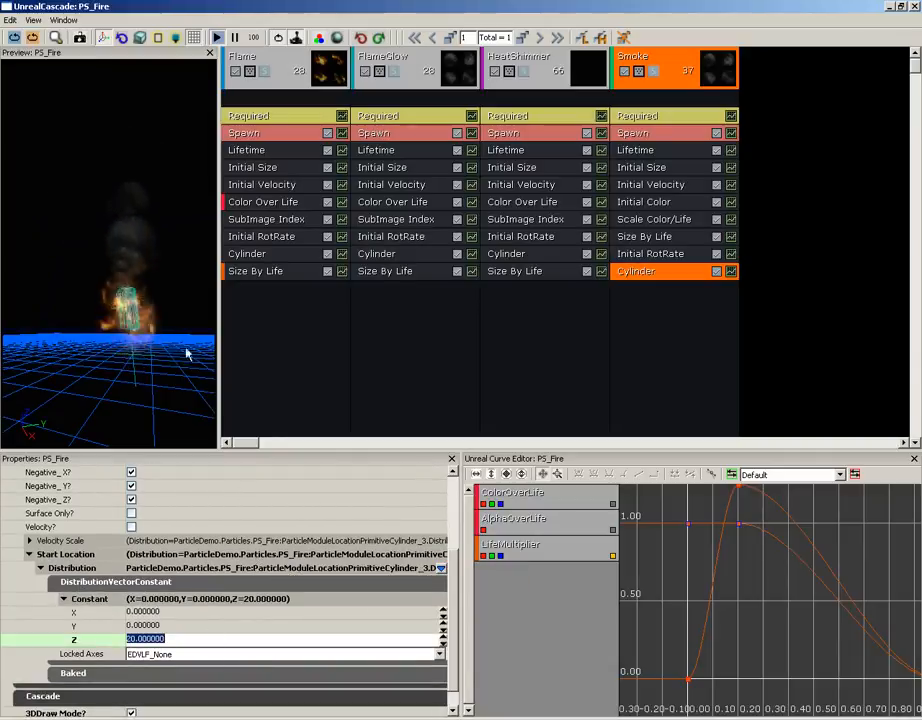
pyautogui.moveTo(145, 310); pyautogui.dragTo(102, 336)
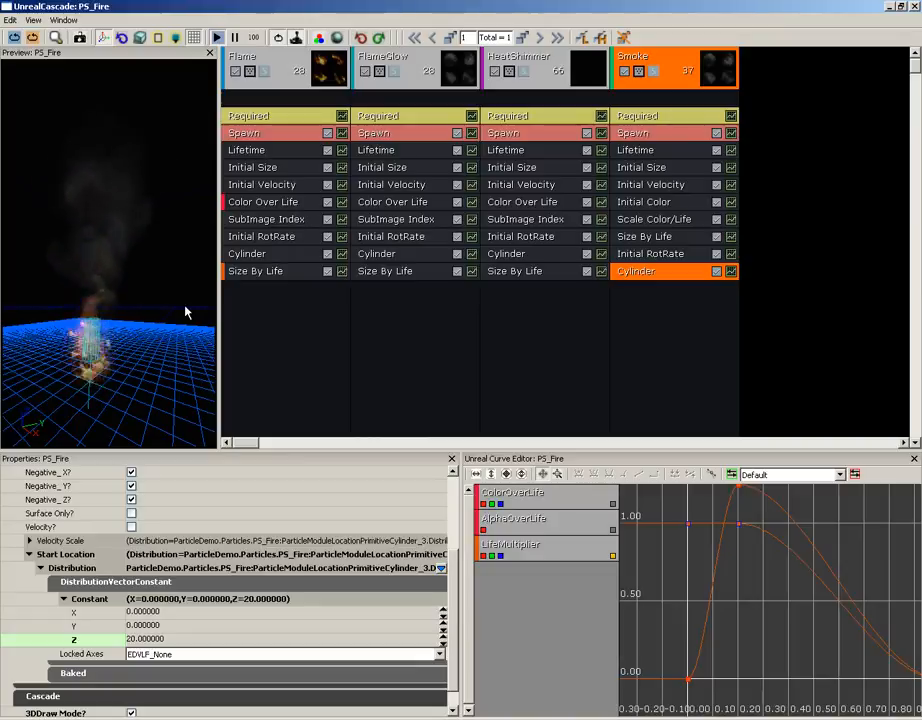
pyautogui.moveTo(185, 313); pyautogui.dragTo(138, 305)
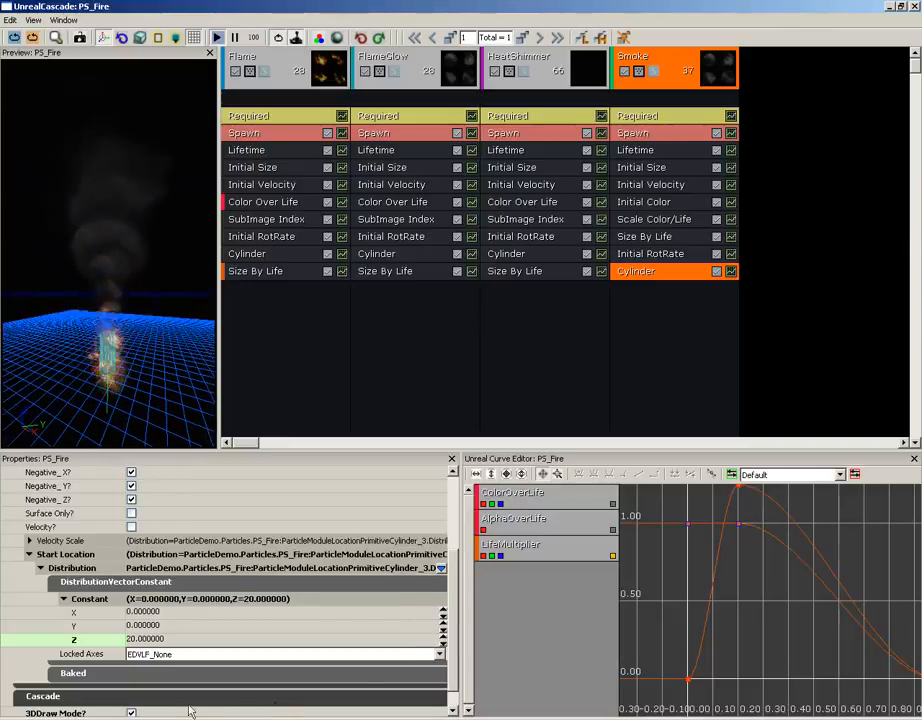
# Turn off the Cylinder's 3DDraw Mode and the preview grid, and save the clean view as the thumbnail image.
pyautogui.click(131, 713)
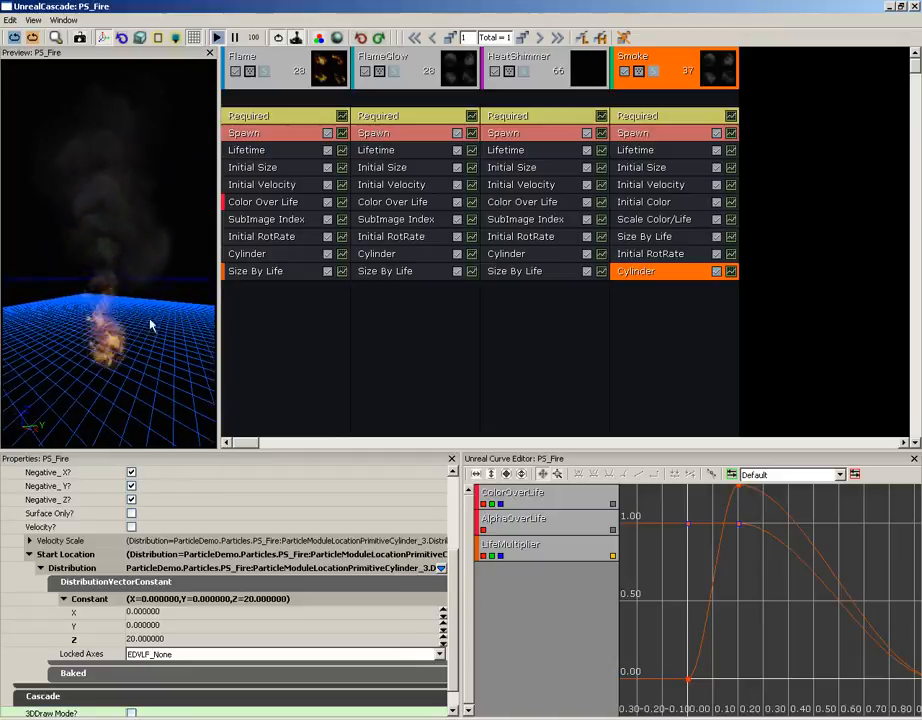
pyautogui.click(193, 37)
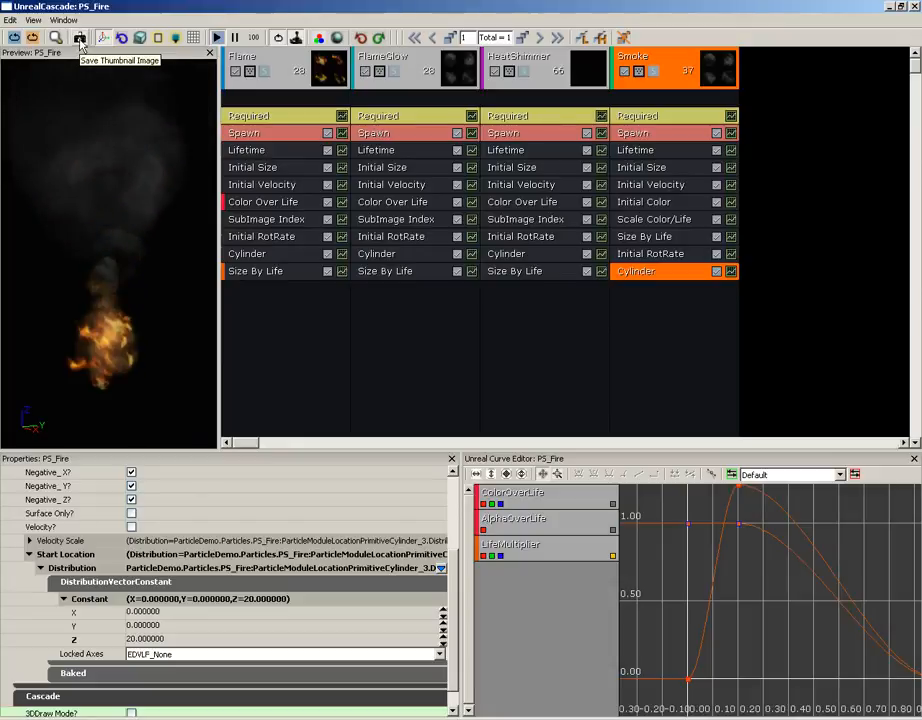
# Close the PS_Fire particle editor and save the ParticleDemo package from the Content Browser.
pyautogui.click(914, 7)
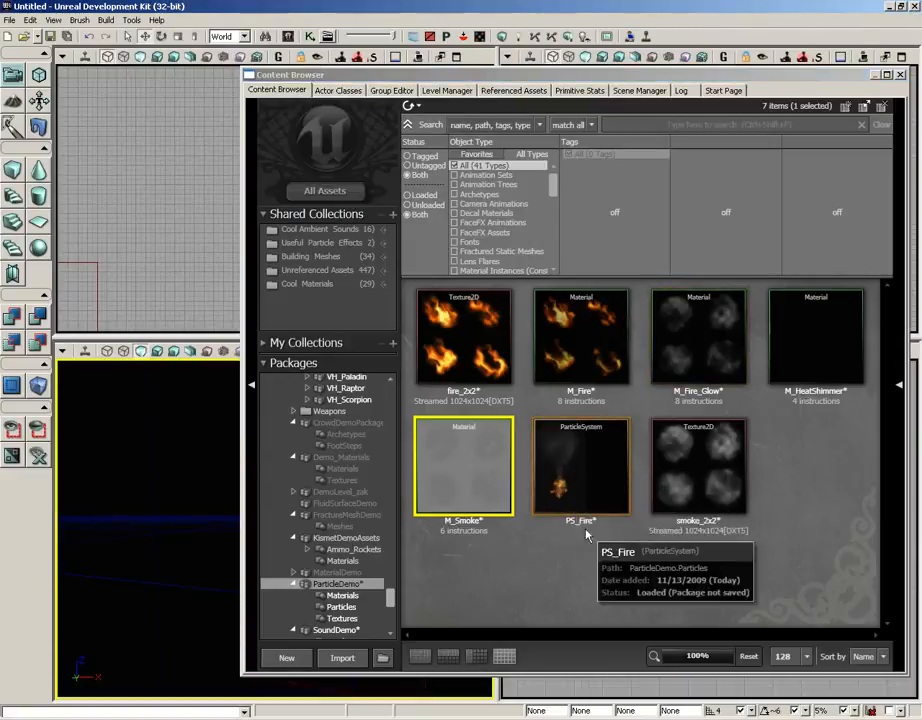
pyautogui.rightClick(351, 583)
pyautogui.hotkey('ctrl', 's')
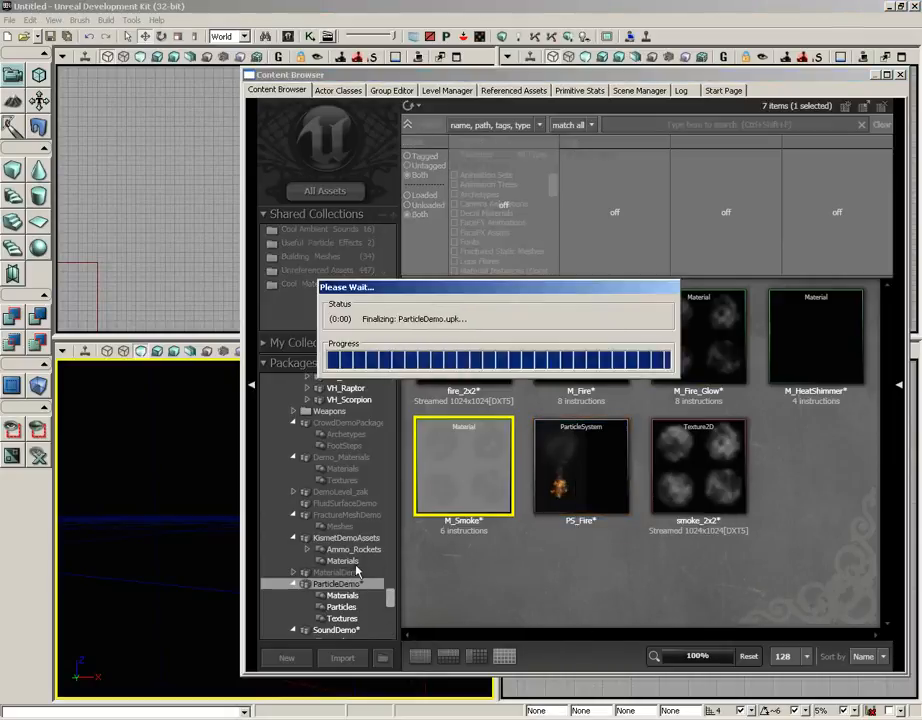